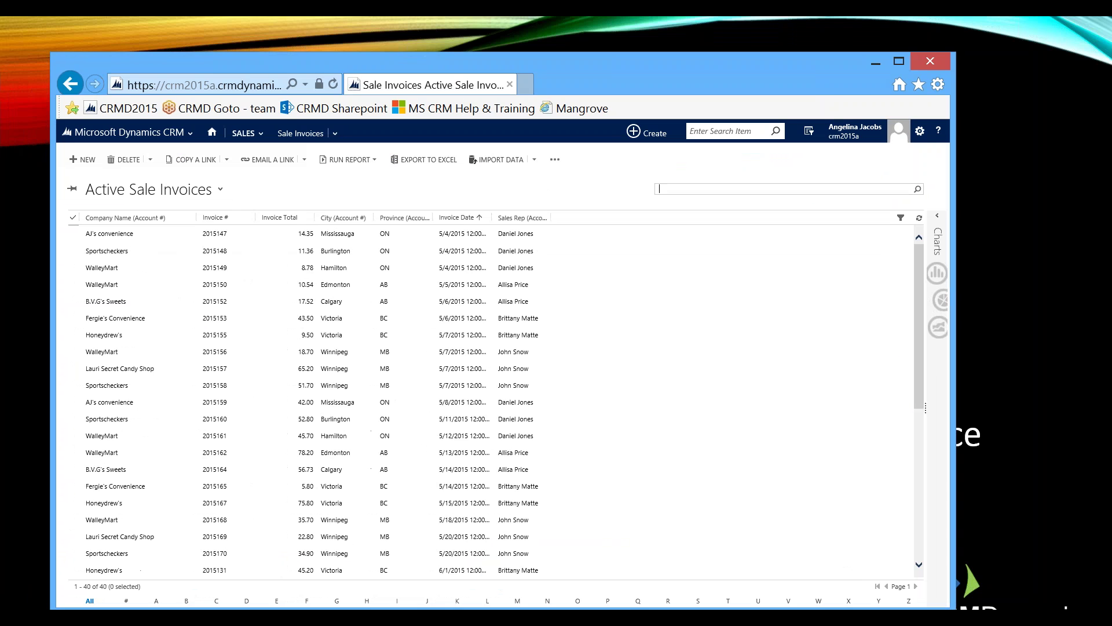
- Maximize the browser window and open the default solution from the system customization settings
key(super+Up)
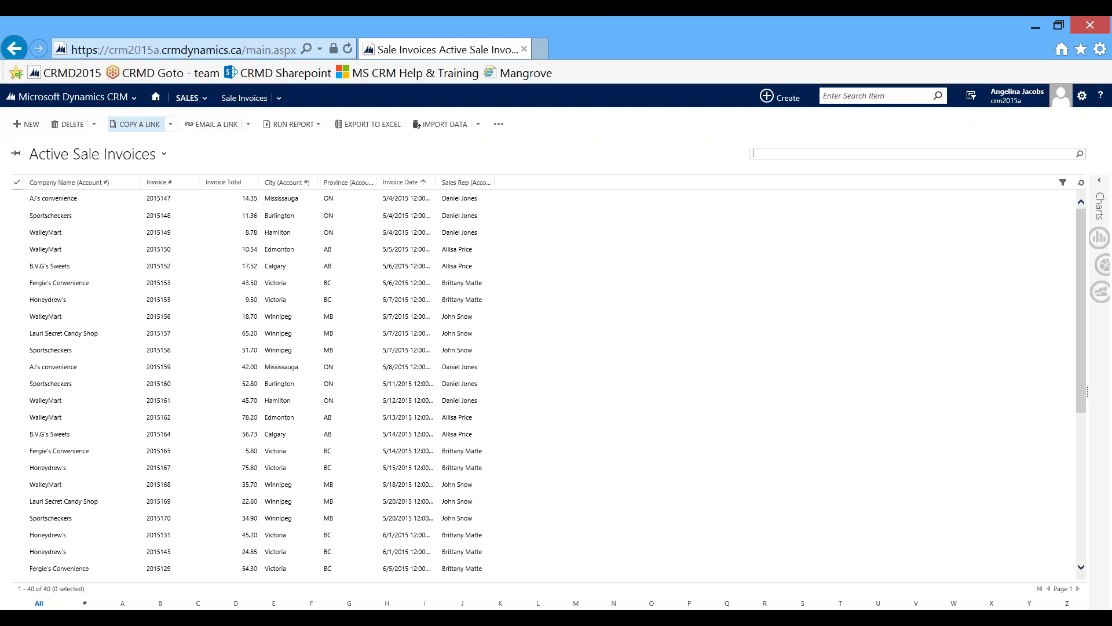
click(73, 97)
click(73, 97)
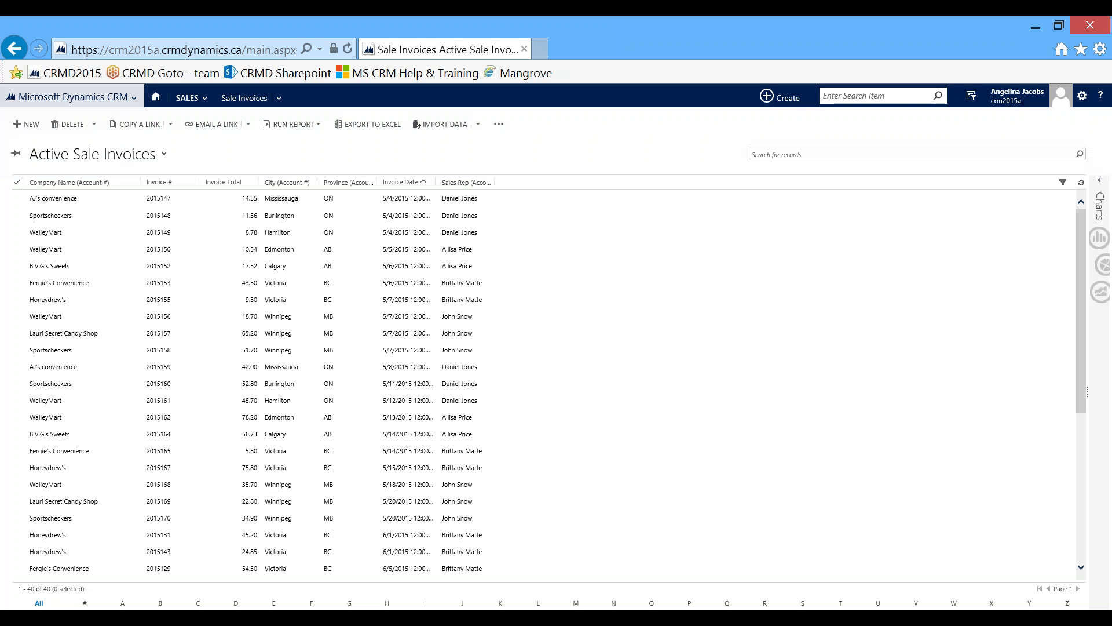
click(73, 97)
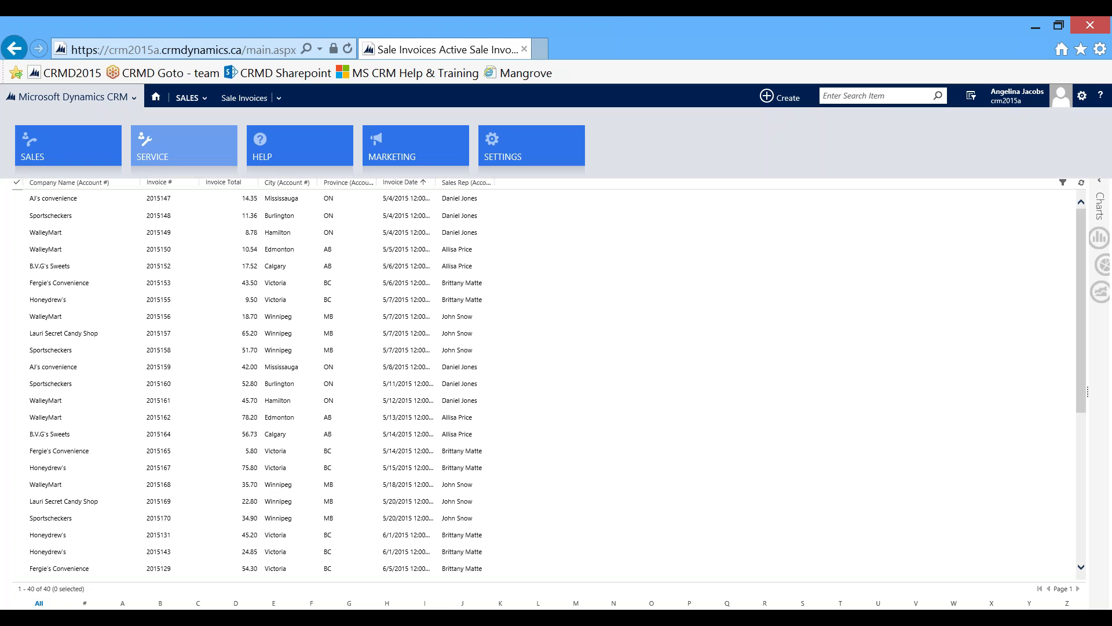
click(531, 146)
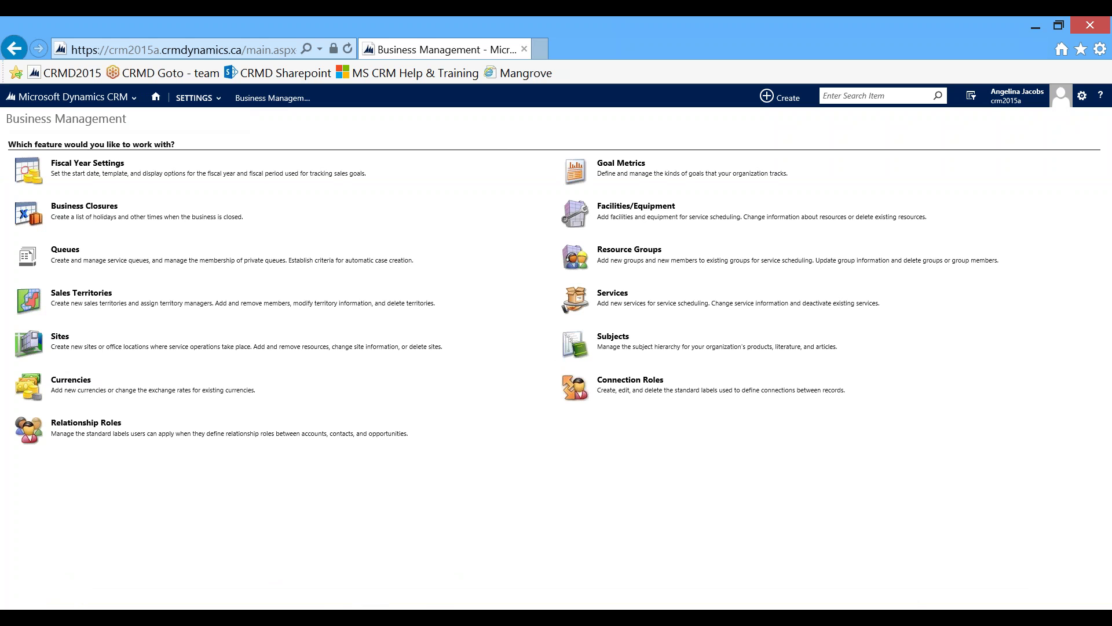
click(198, 98)
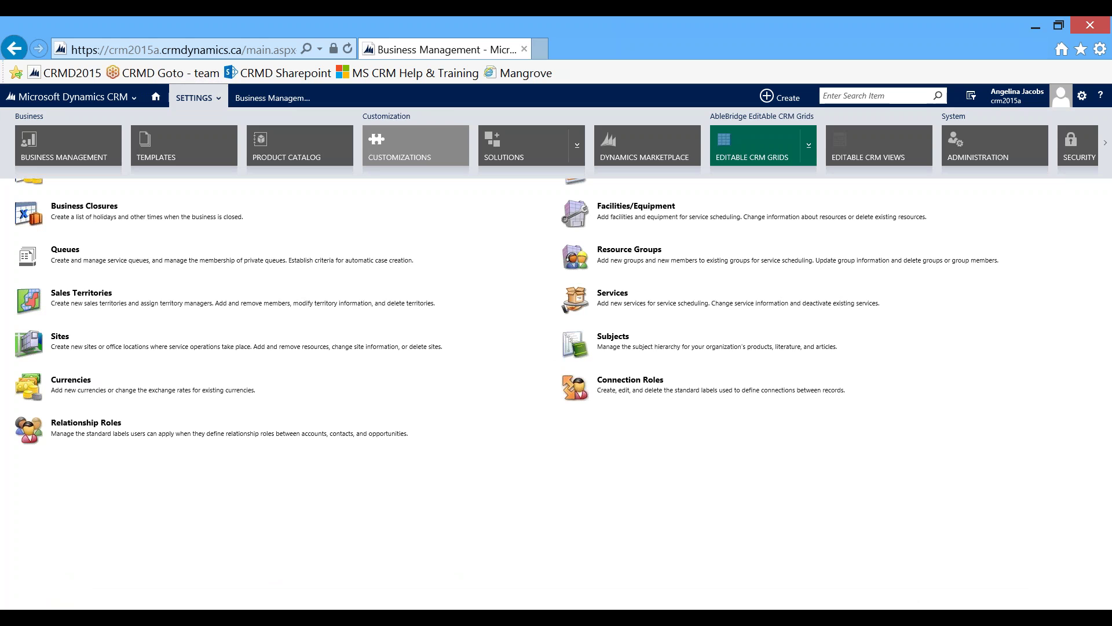
click(399, 148)
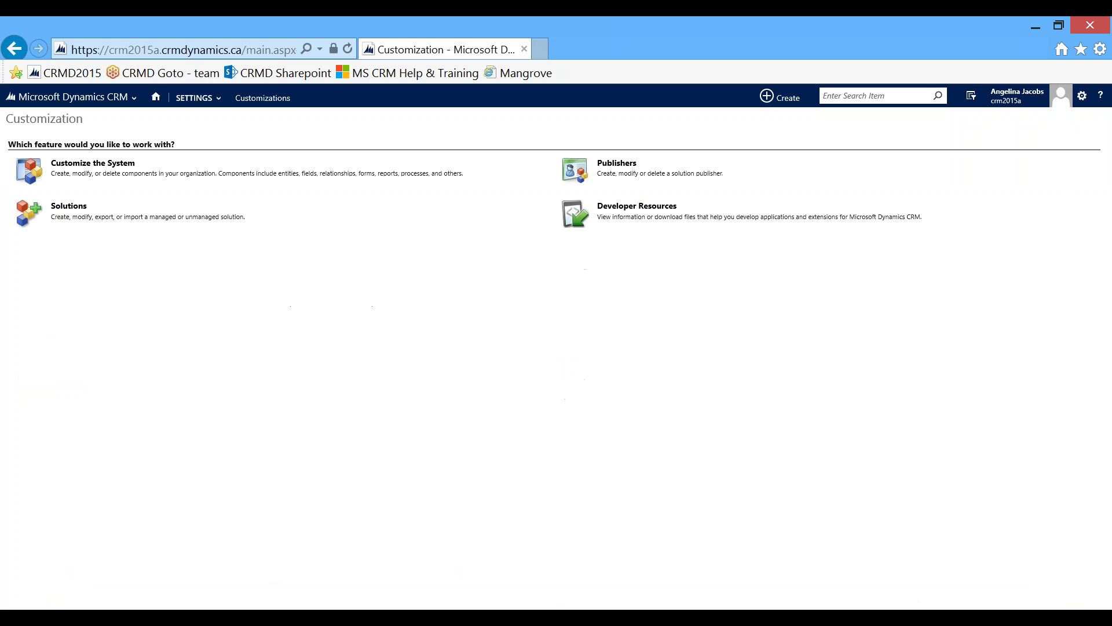
click(119, 164)
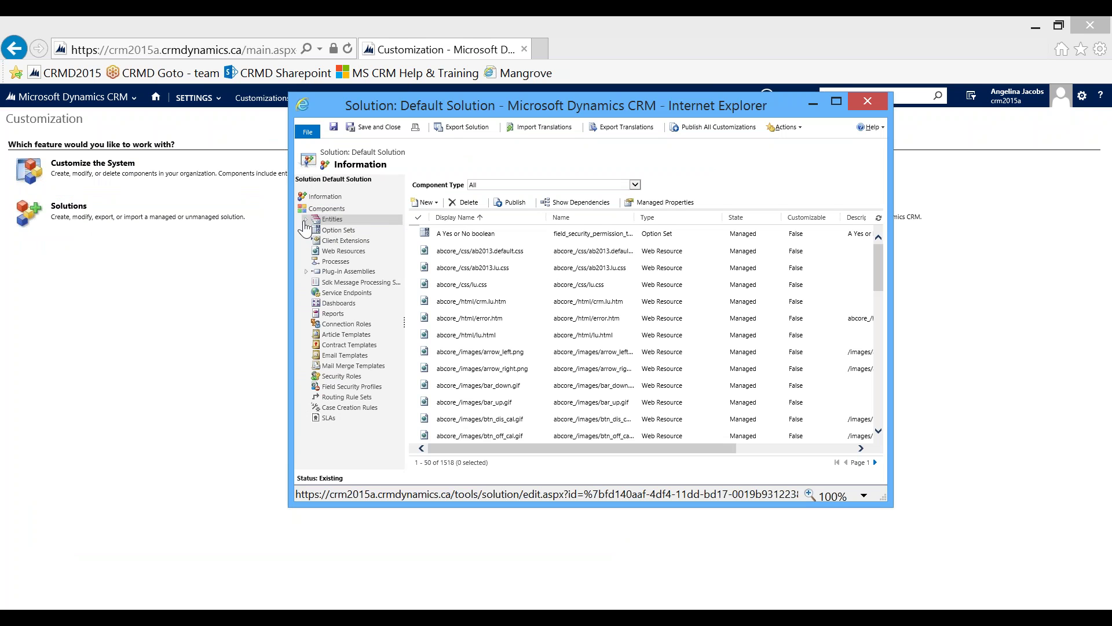
- Show the views of the Sale Invoice (demo) entity in the default solution and close the solution window
click(305, 220)
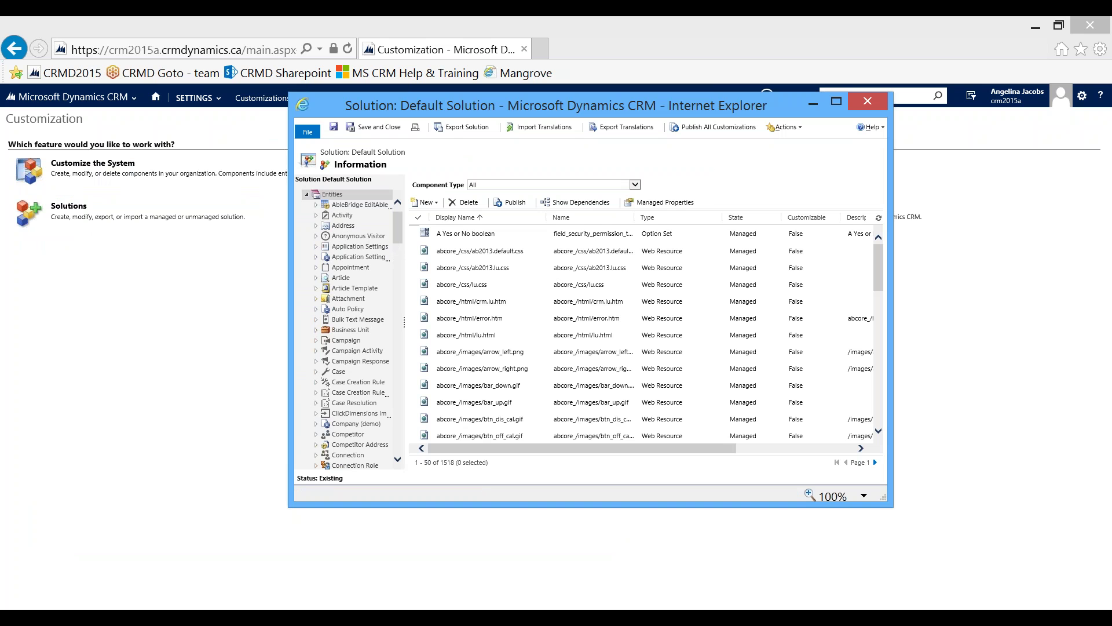
scroll(348, 330, down, 5)
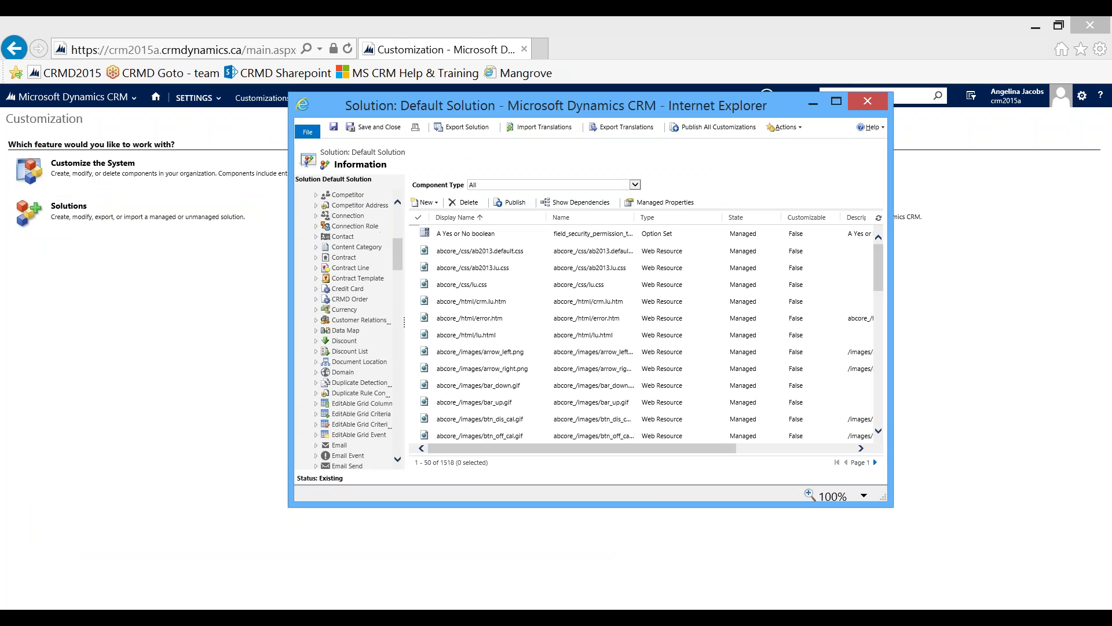
scroll(382, 374, down, 17)
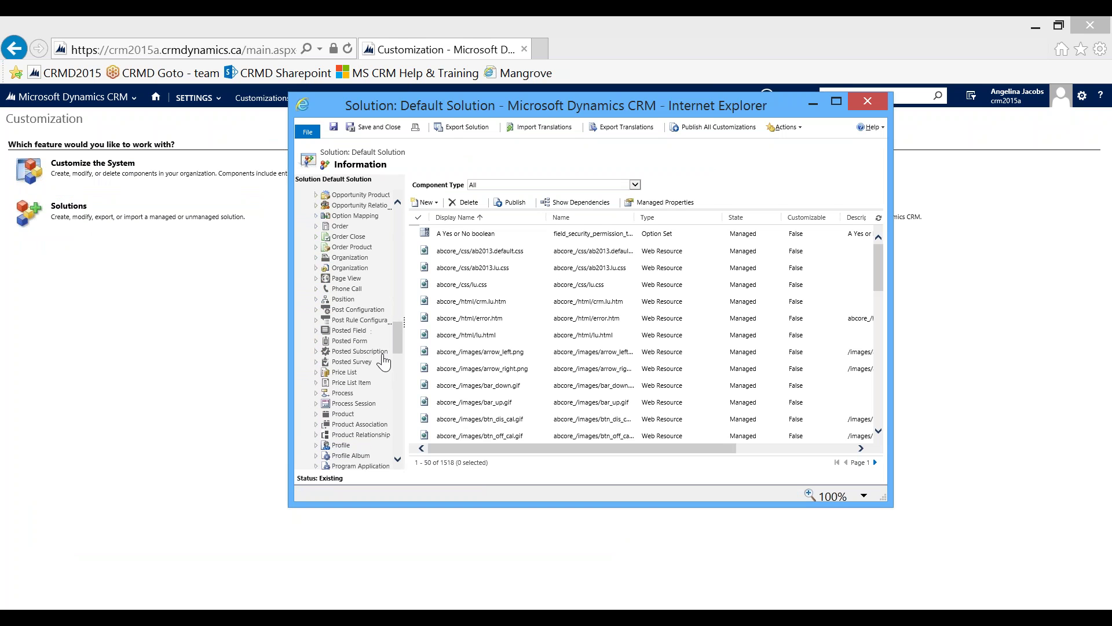
scroll(383, 374, down, 6)
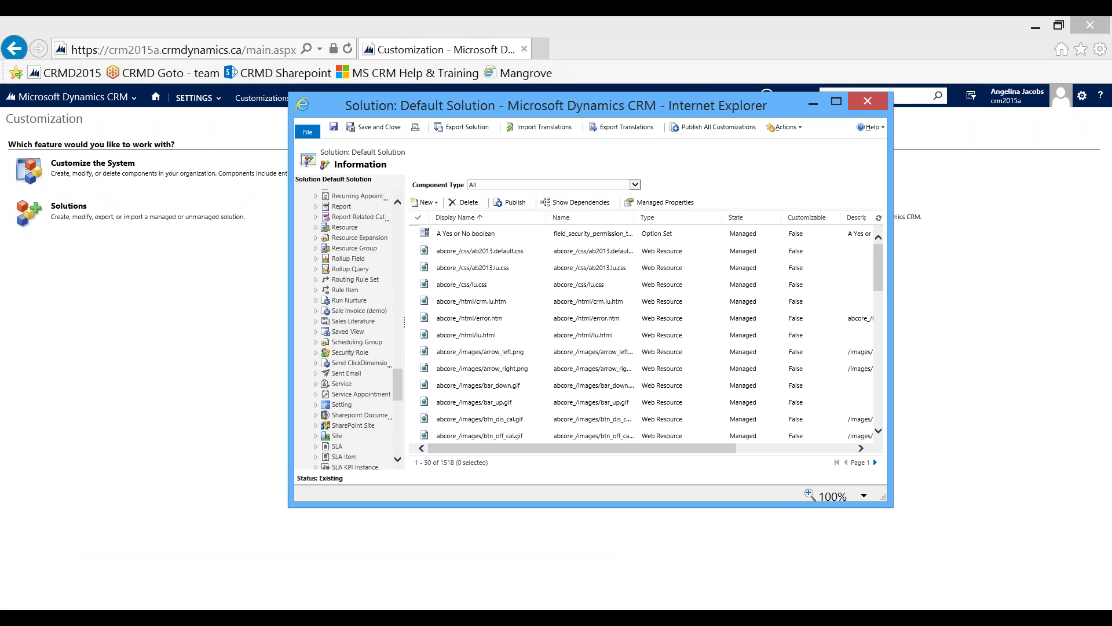
click(371, 312)
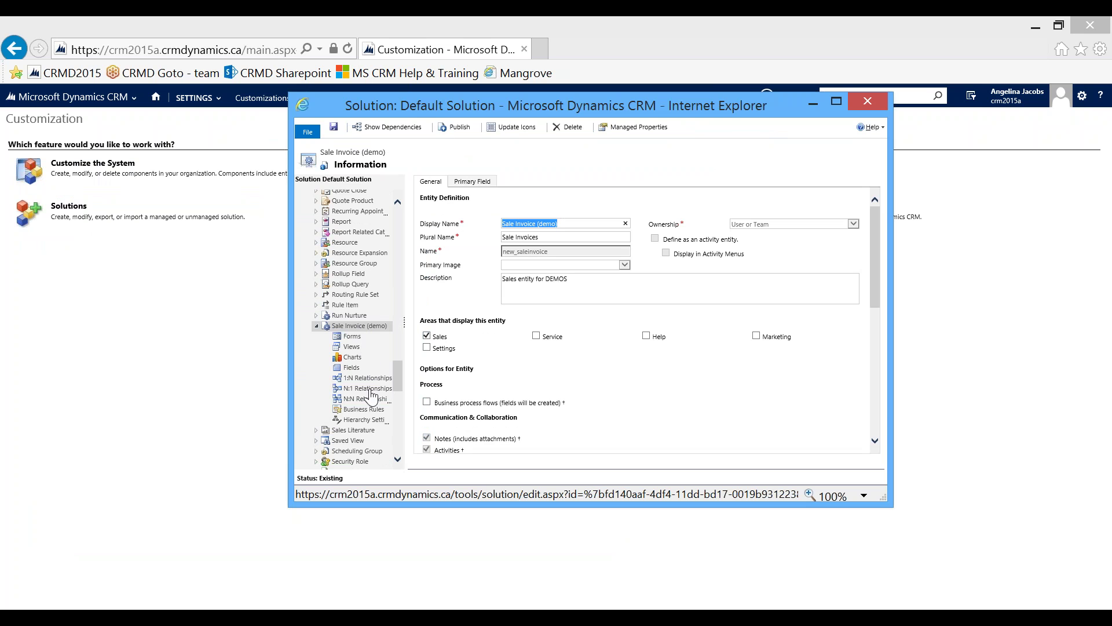
click(346, 349)
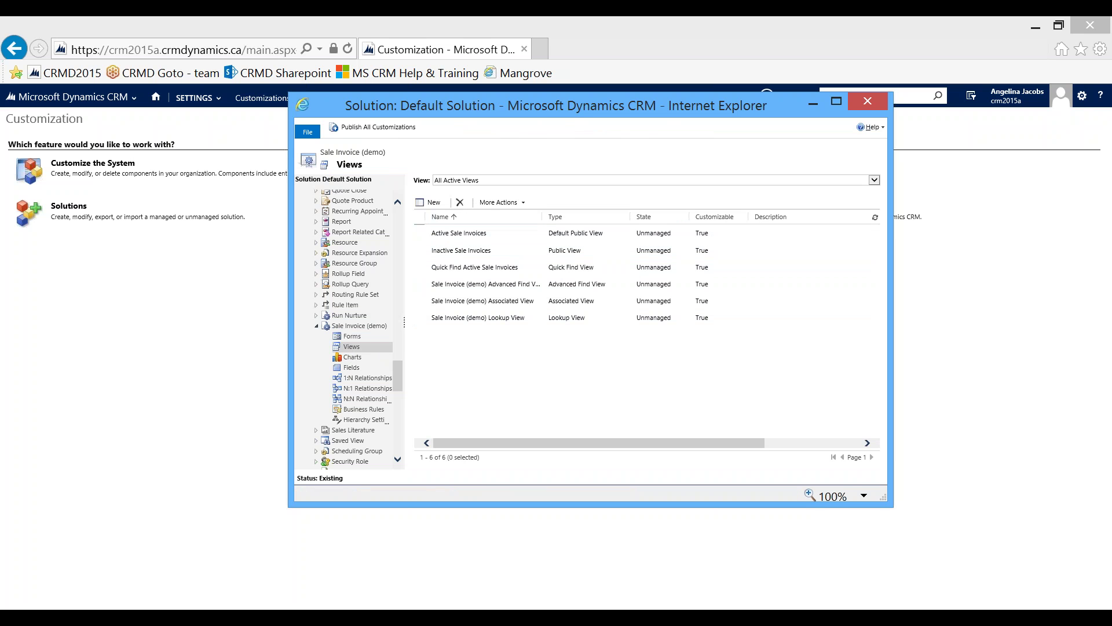
click(867, 101)
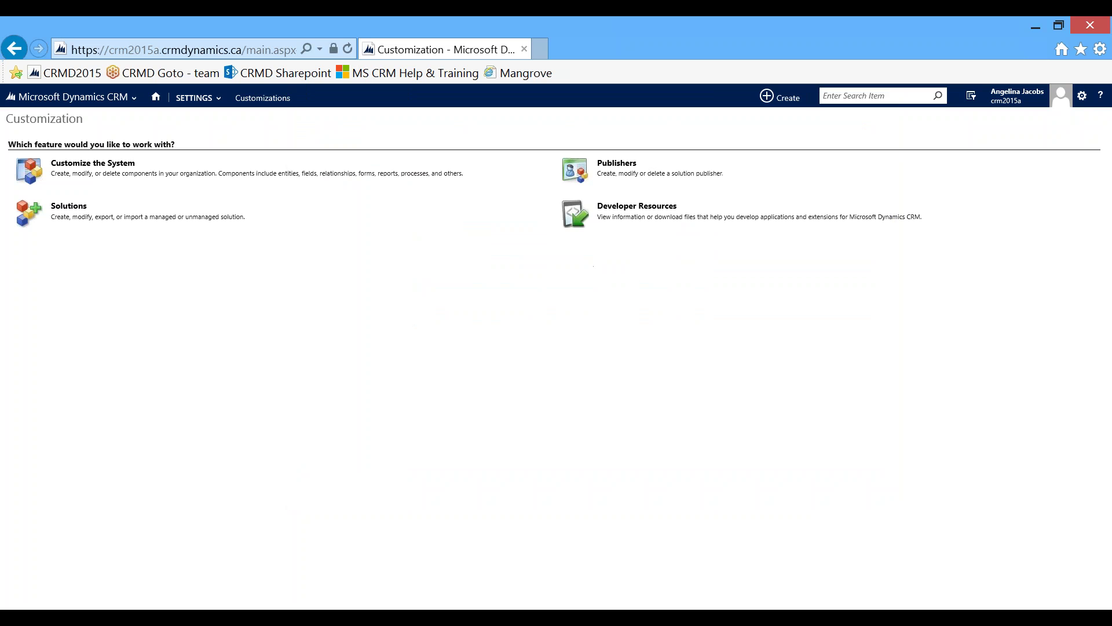
- Return to the Sale Invoices list and open its entity for customization
click(69, 97)
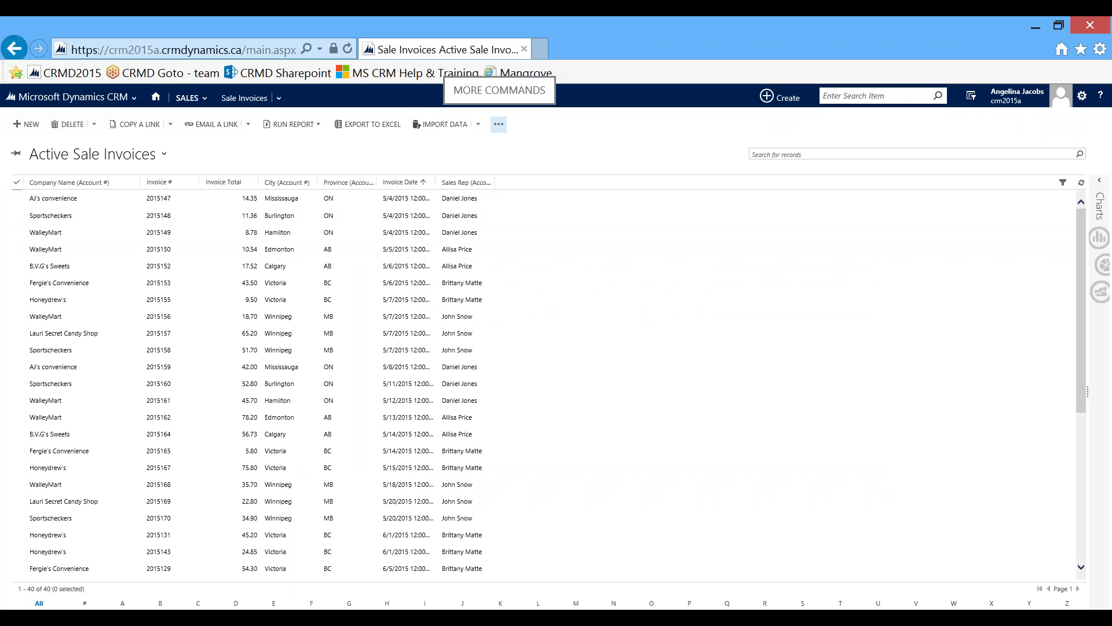
click(499, 124)
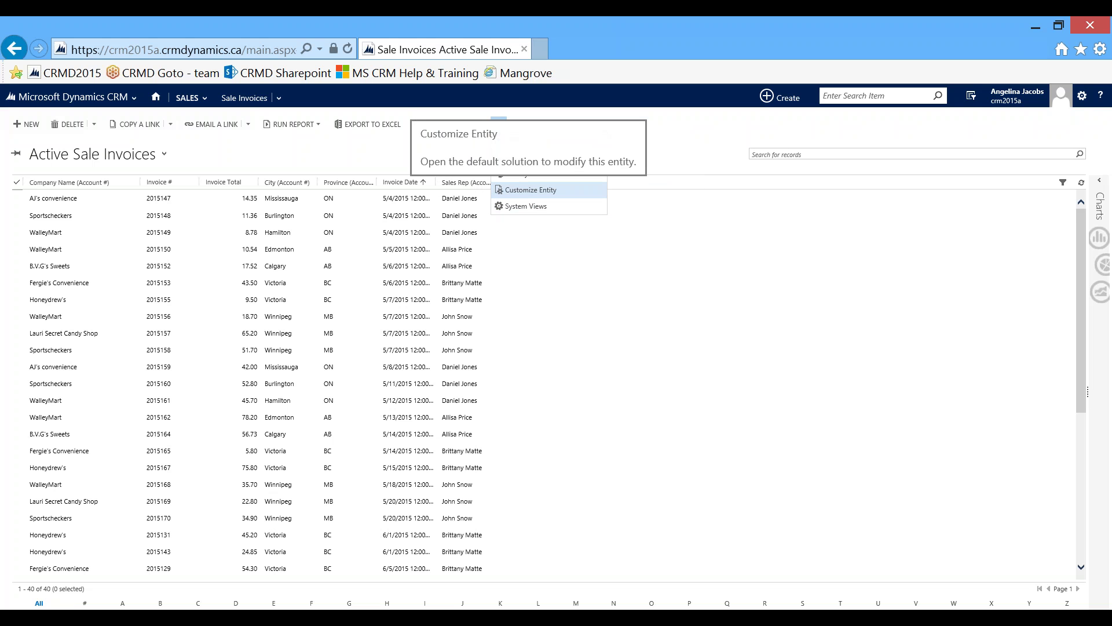
click(531, 190)
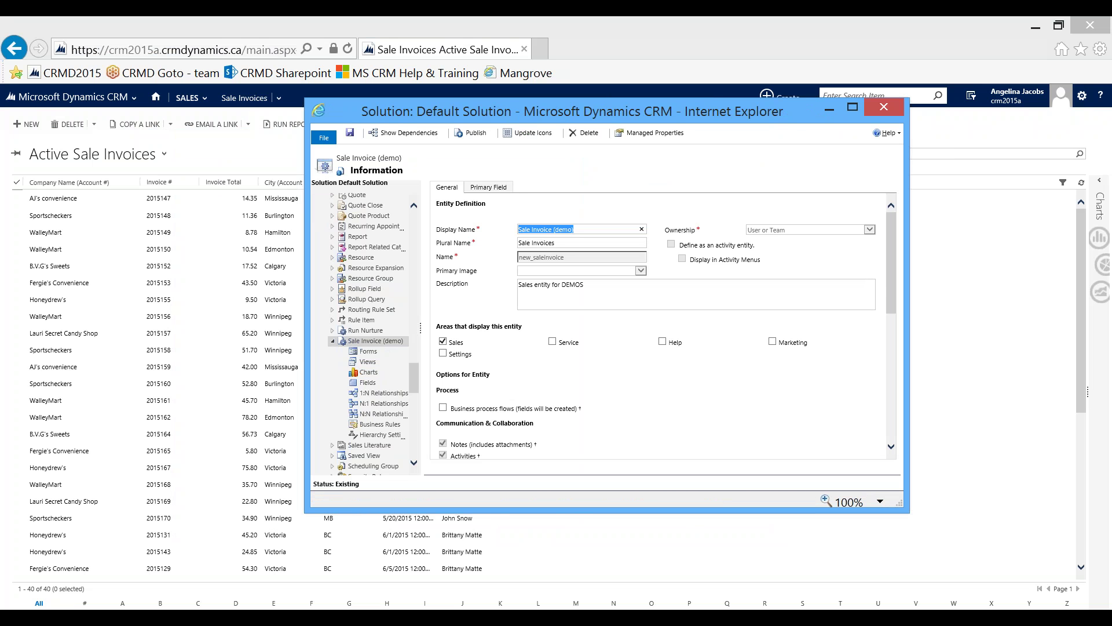
- Check which system views the Sale Invoices list offers and return to the Default Solution window
key(alt+F4)
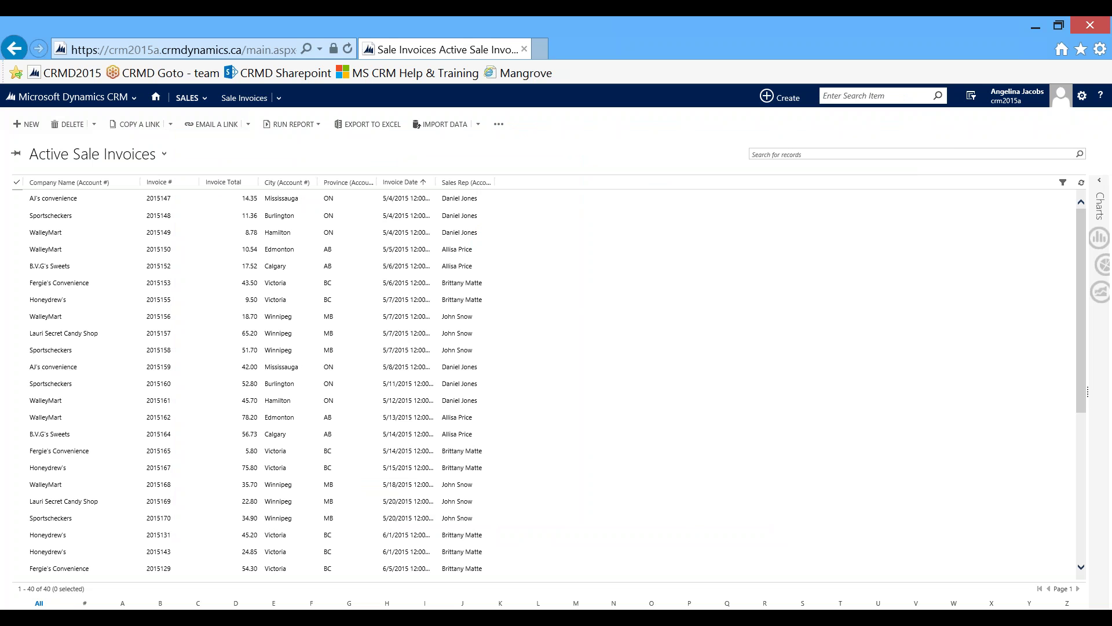
click(165, 155)
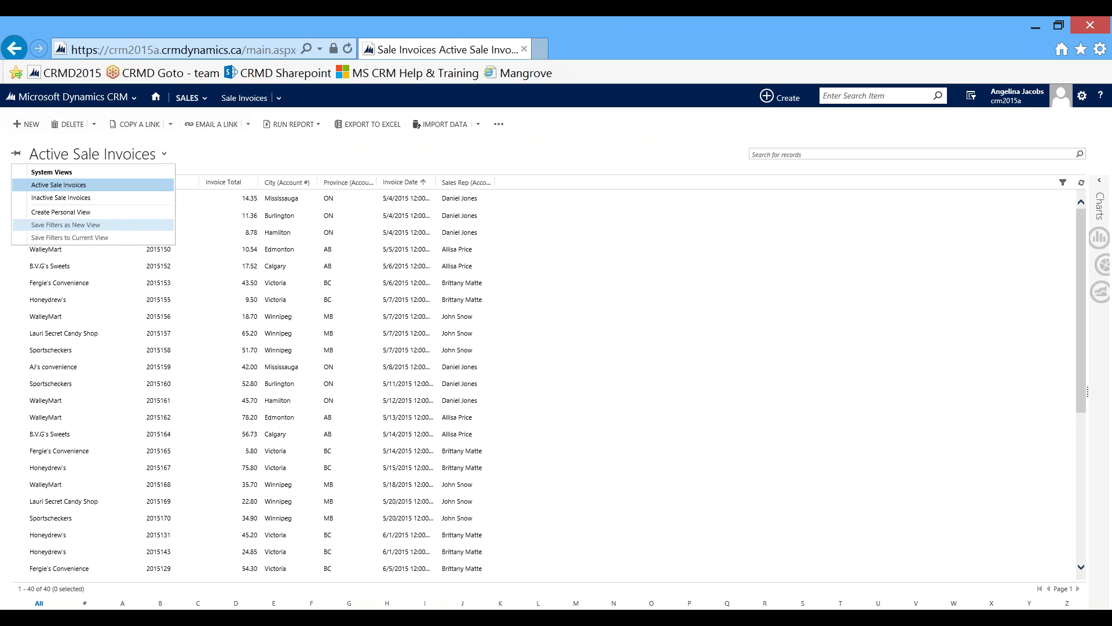
mouse_move(298, 616)
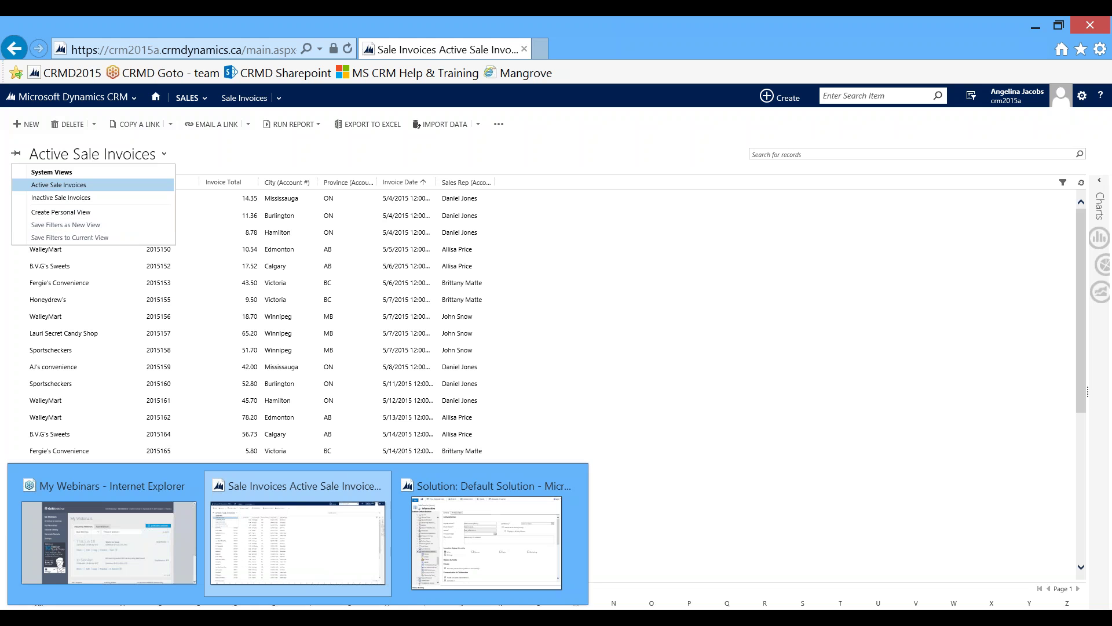
click(486, 538)
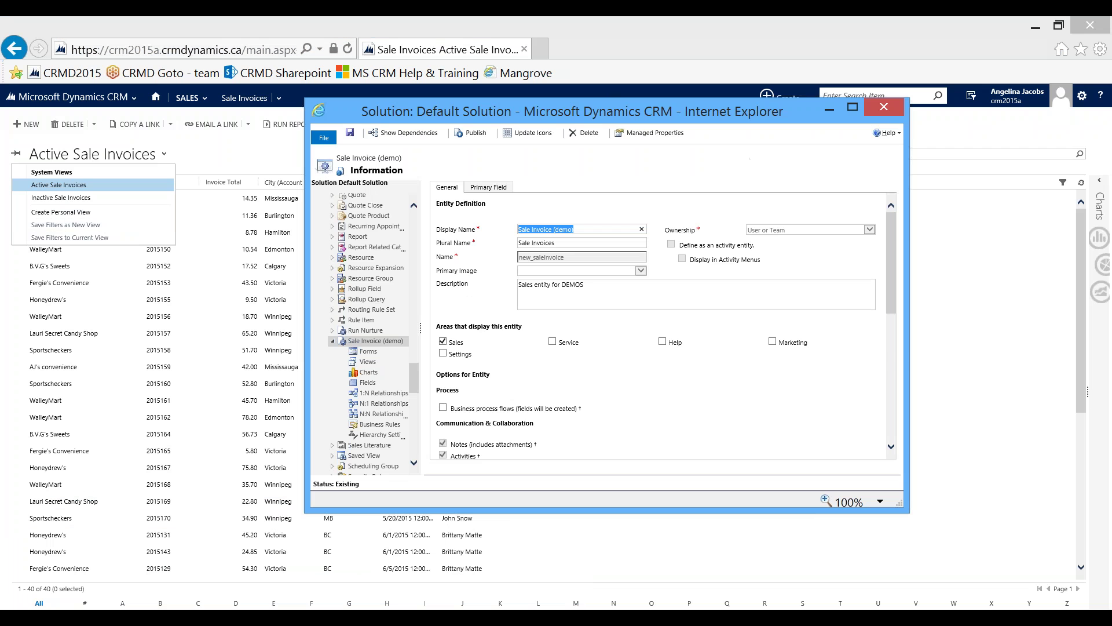
- Create a new view for the Sale Invoice (demo) entity named "Sales for this Month"
click(374, 364)
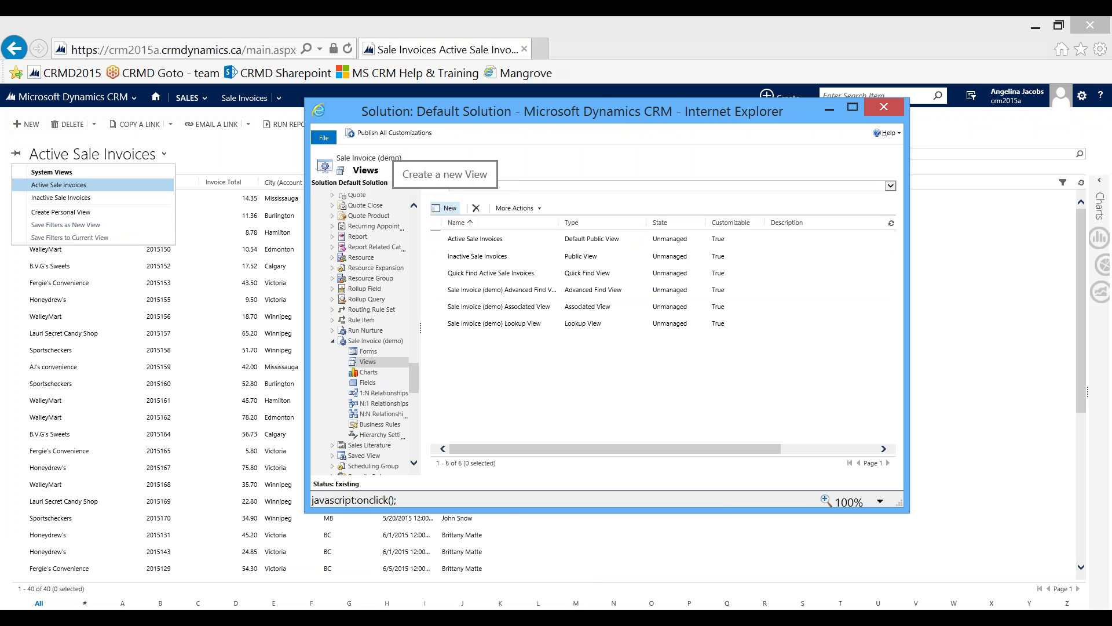
click(446, 208)
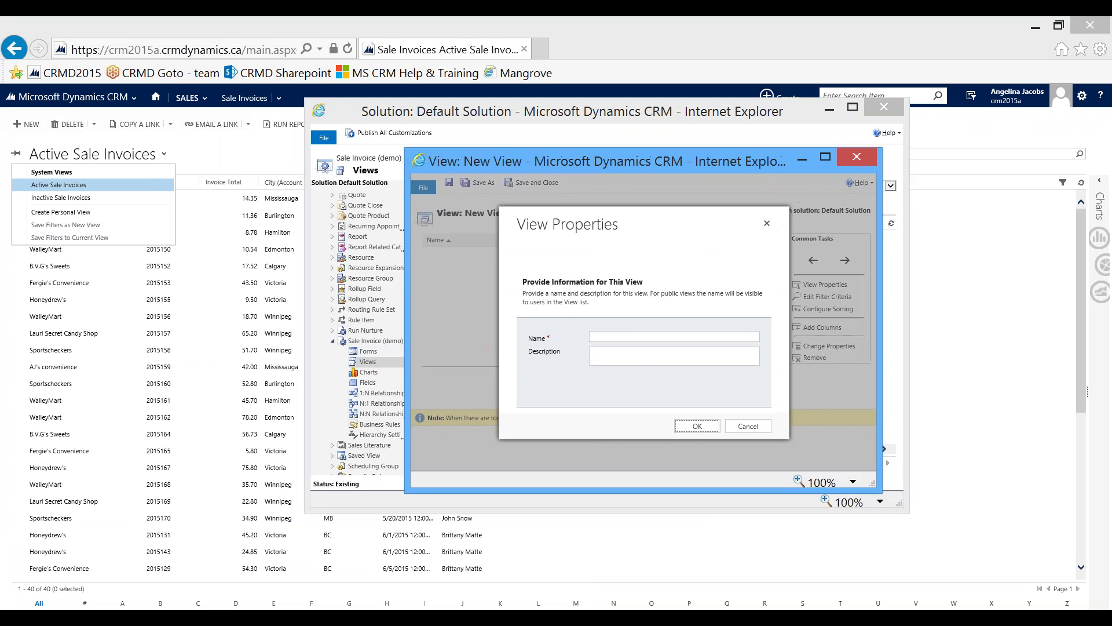
click(551, 338)
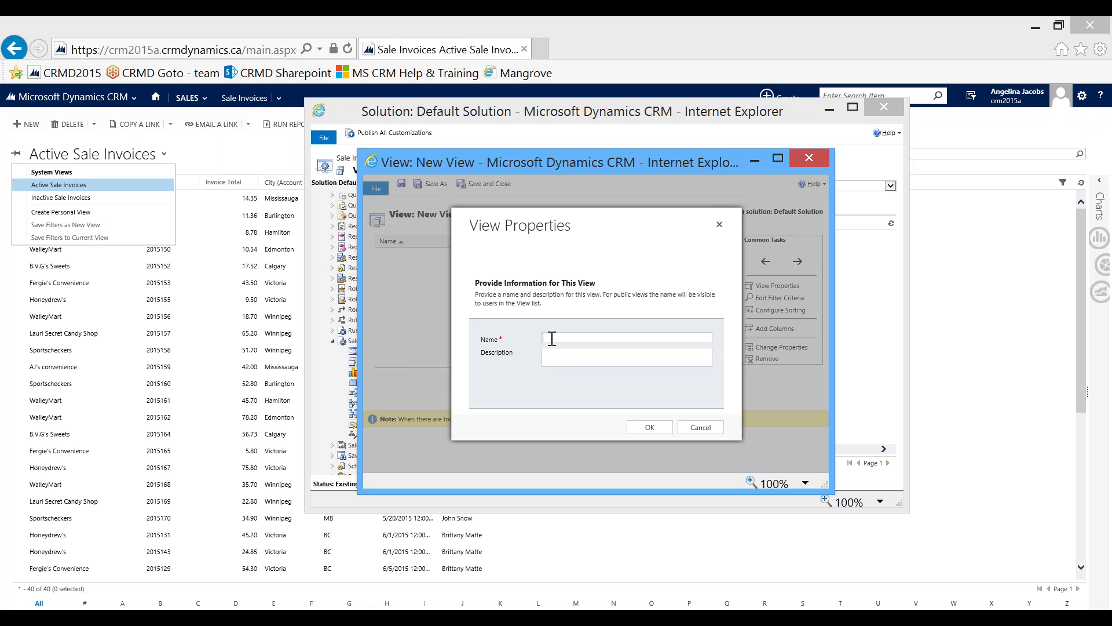
text(Sales for this Month)
click(662, 432)
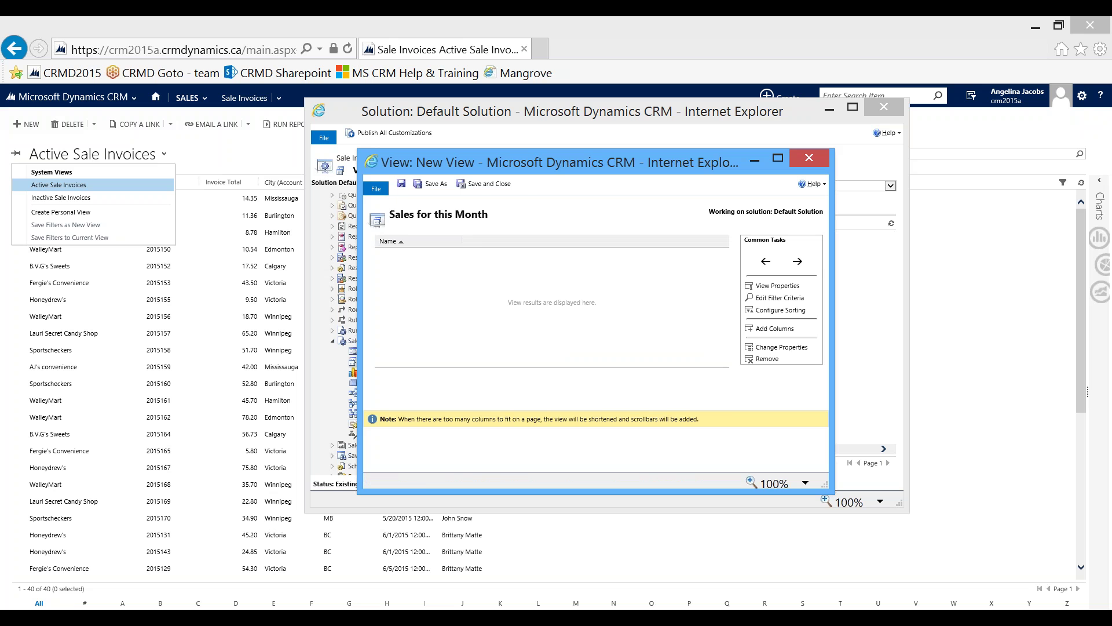
- Add the Account #, Invoice #, Invoice Date and Invoice Total columns to the view
click(435, 247)
click(772, 329)
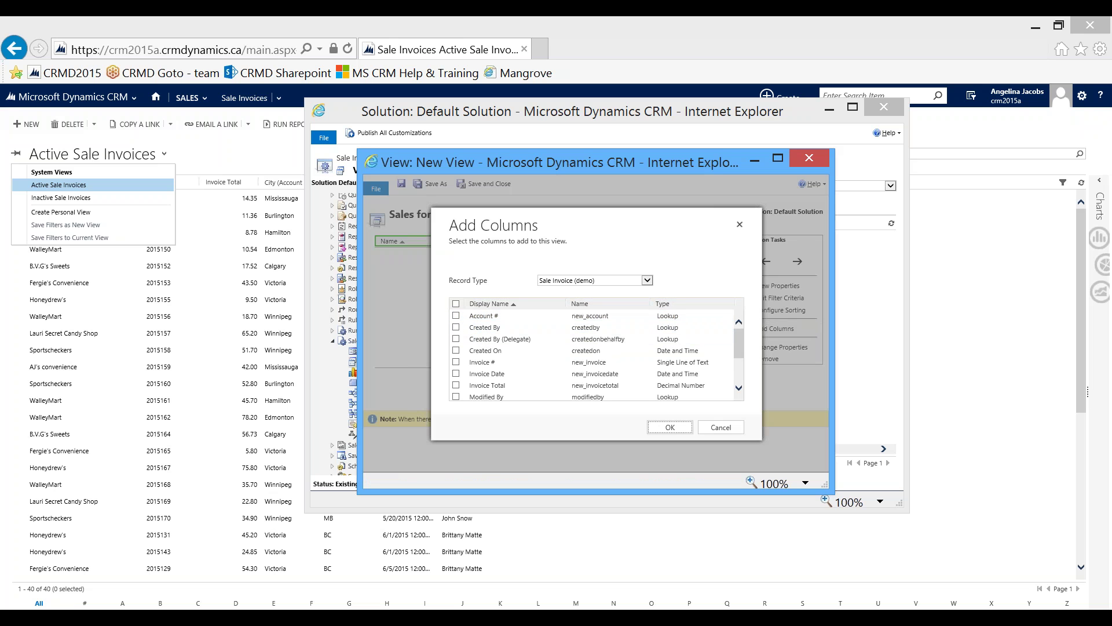
click(456, 316)
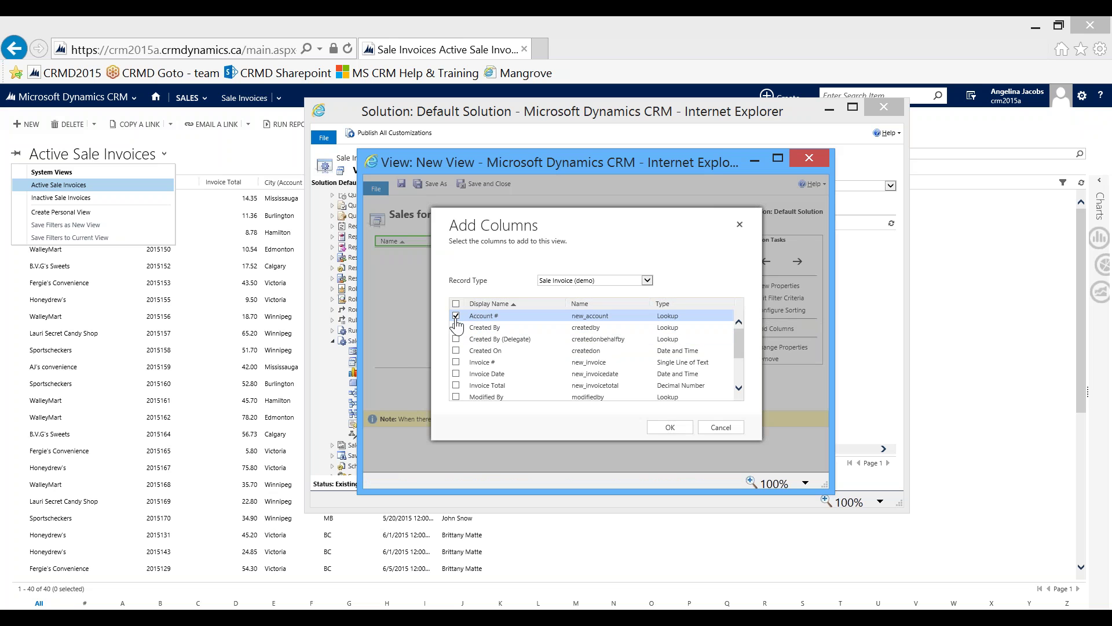
click(456, 362)
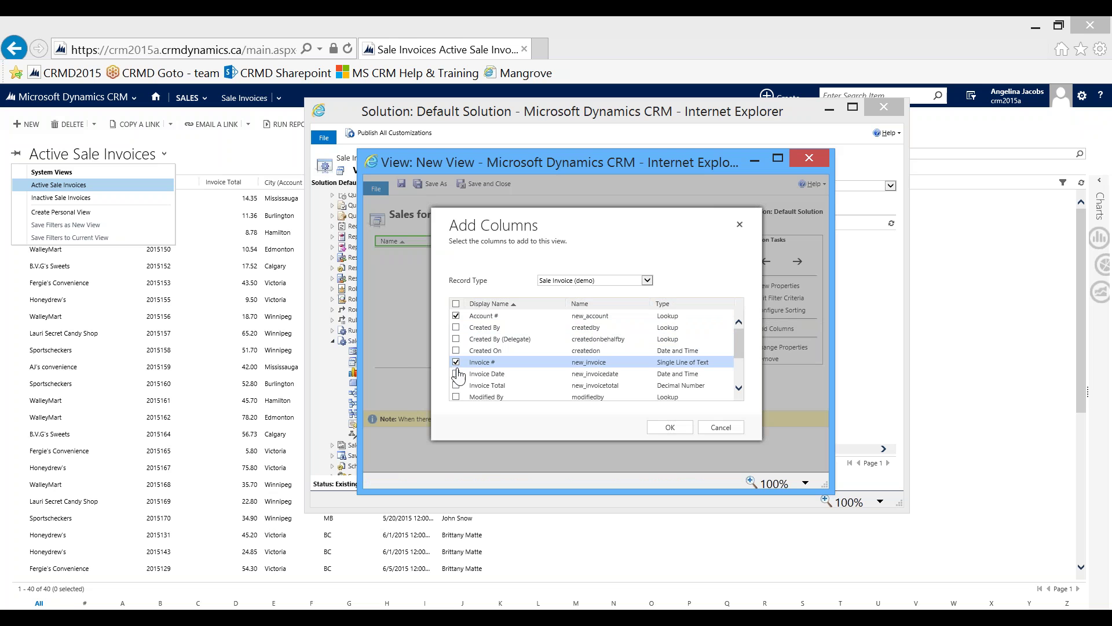
click(456, 374)
click(456, 385)
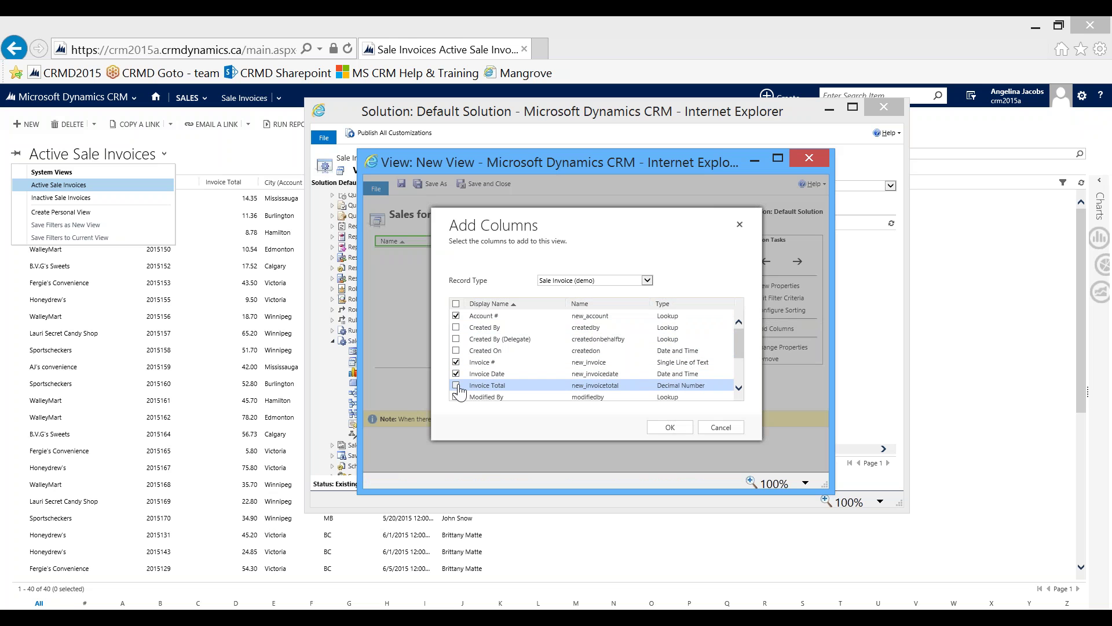
scroll(524, 356, down, 1)
scroll(525, 356, down, 3)
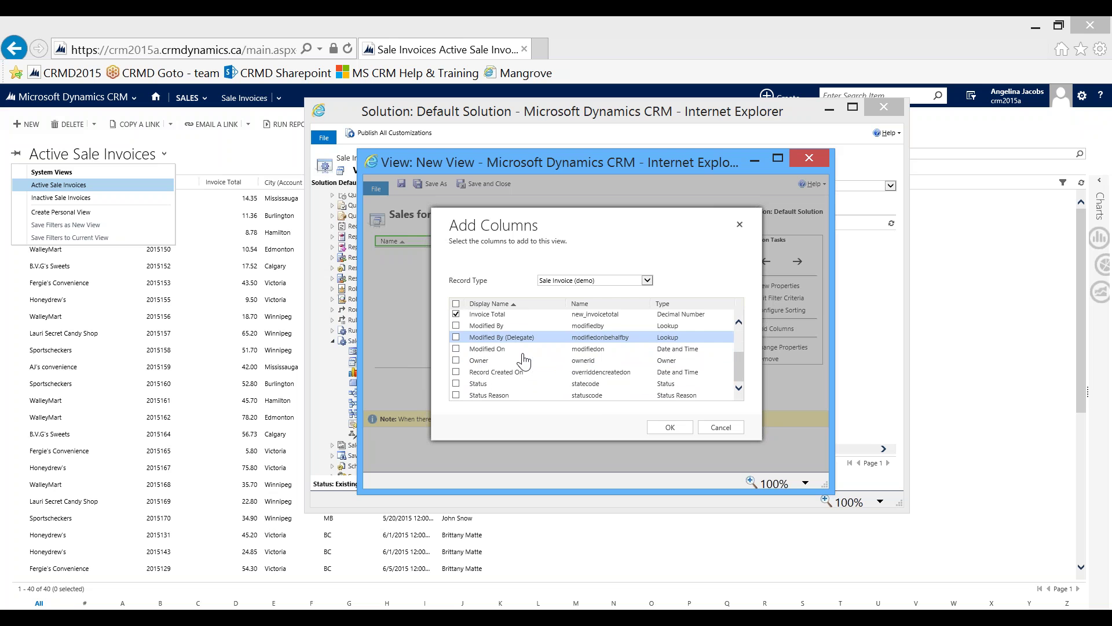
scroll(524, 360, up, 3)
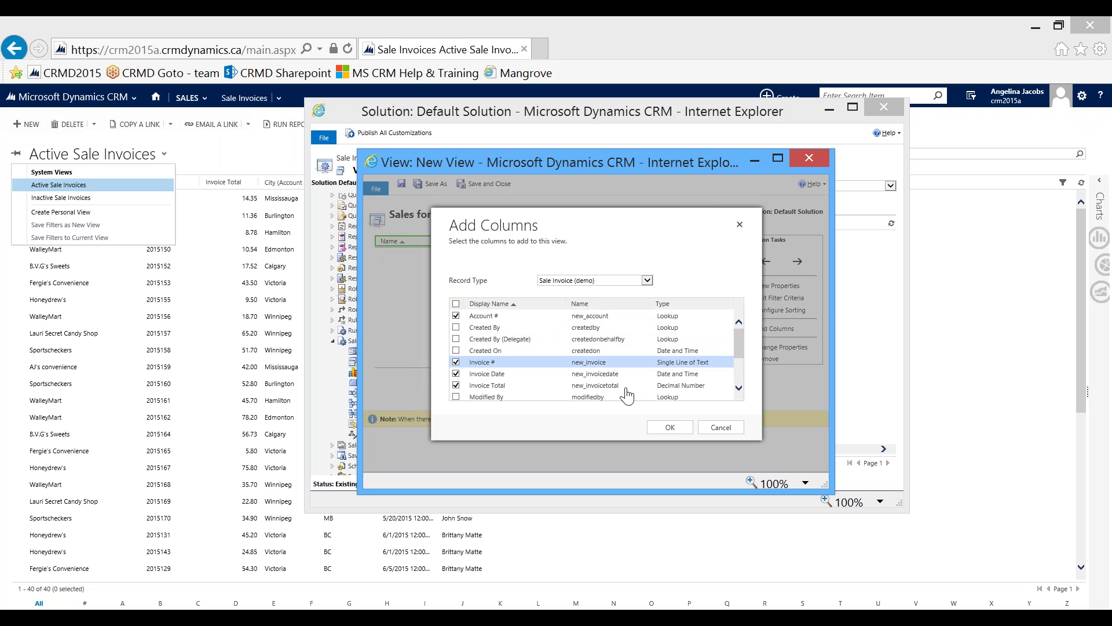
click(672, 428)
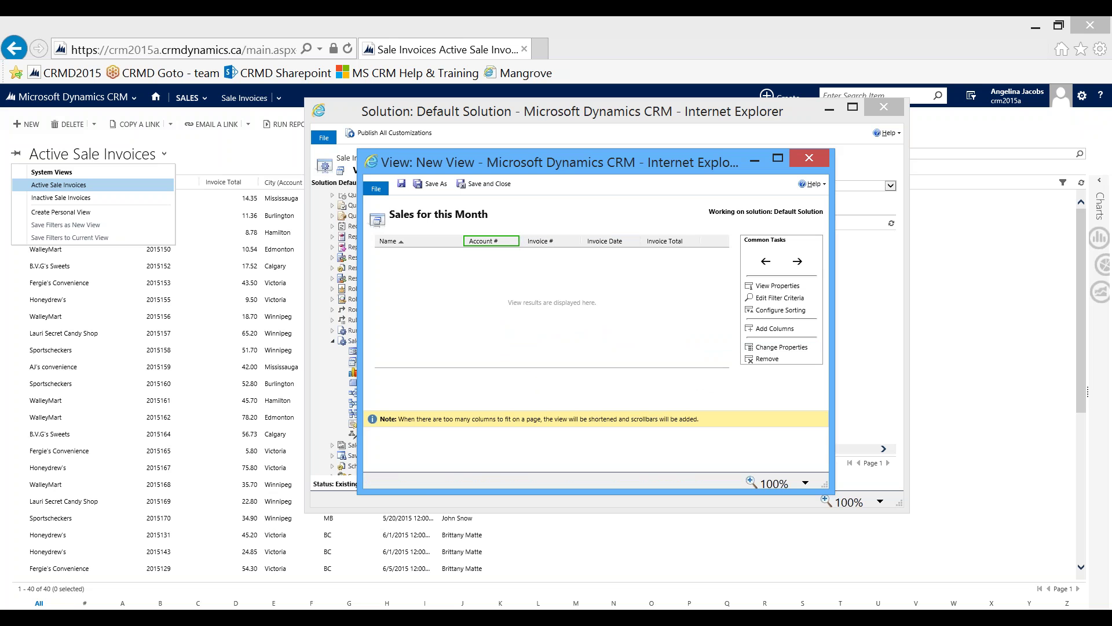
- Add the Province and Sales Rep columns from the related Account # (Company (demo)) record type to the view
click(760, 330)
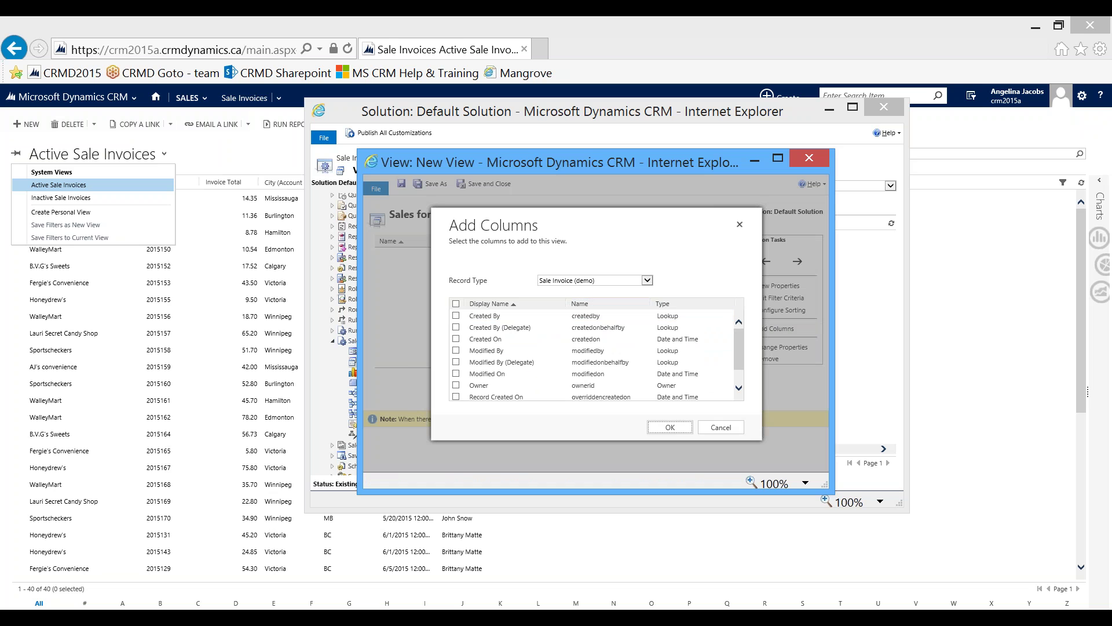
click(647, 280)
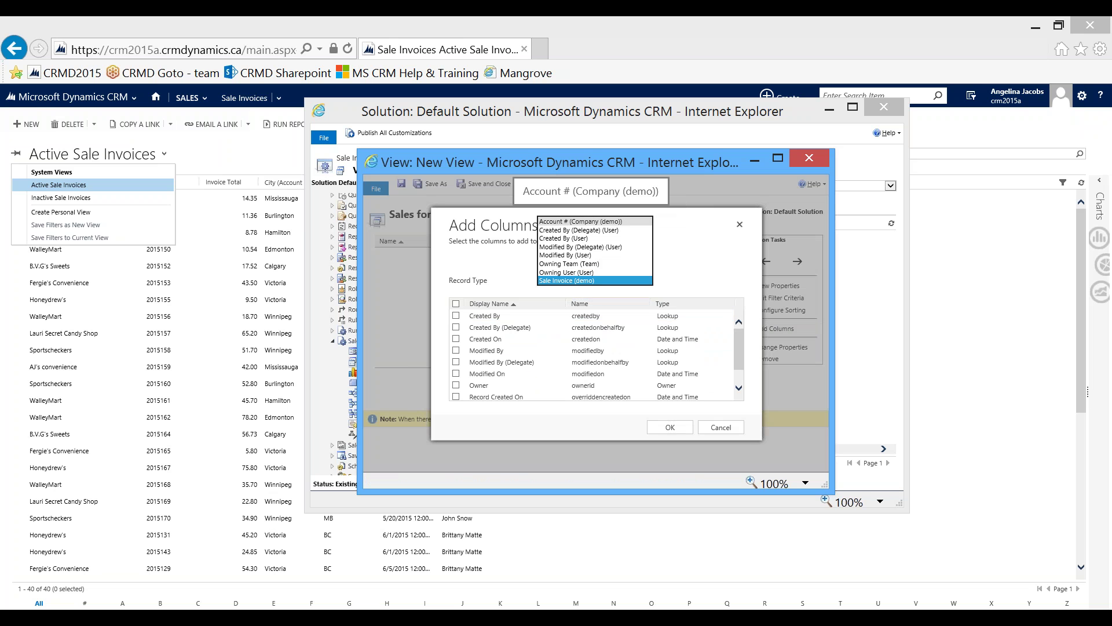
click(581, 221)
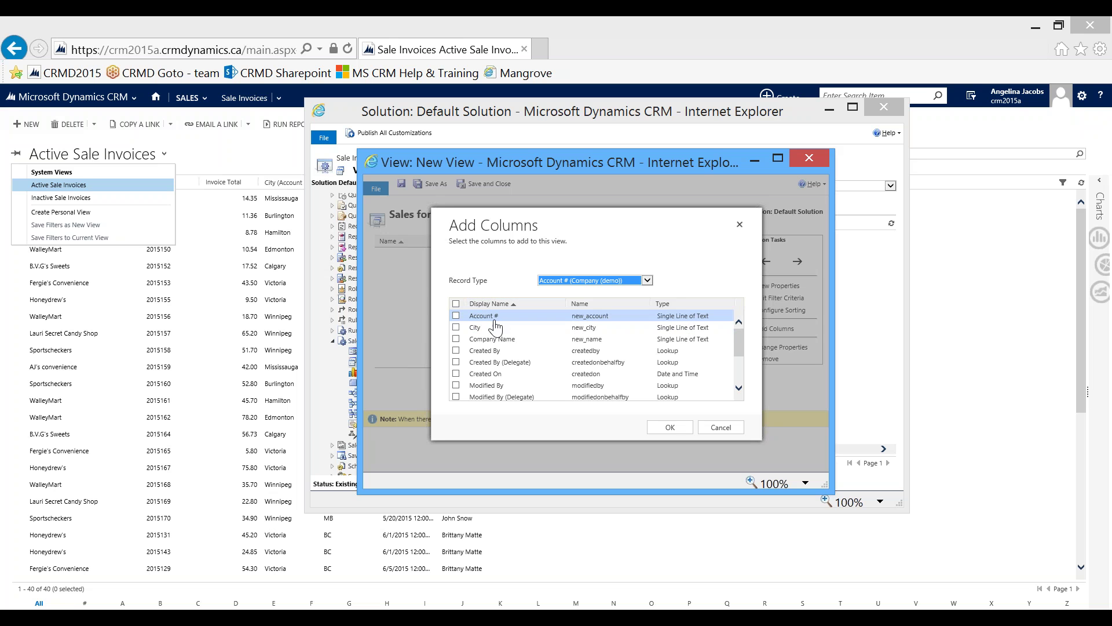
scroll(542, 343, down, 3)
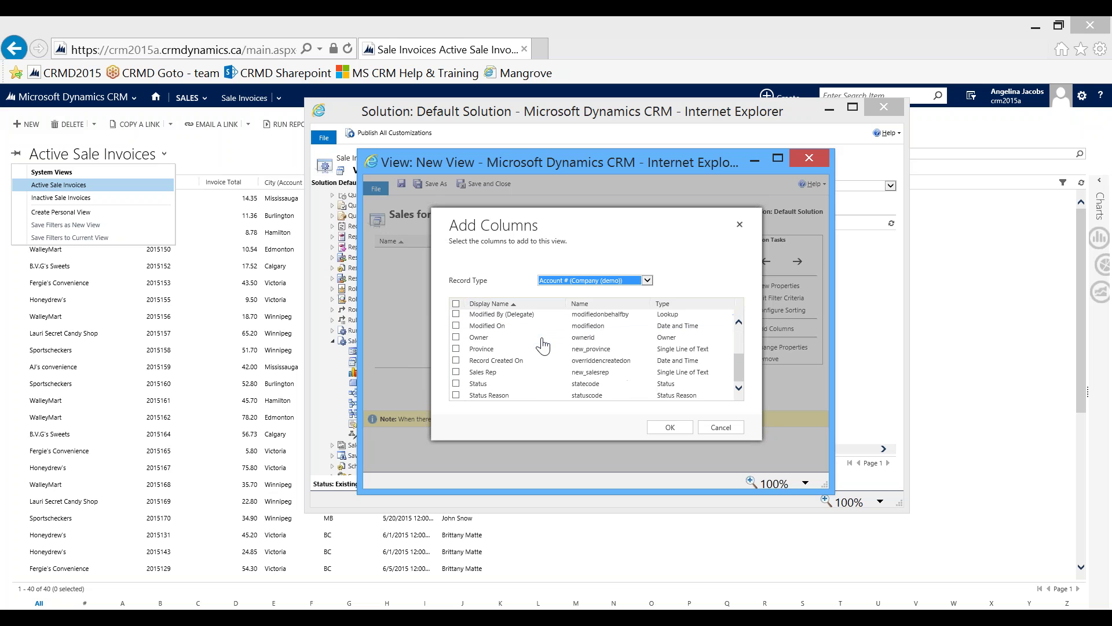
click(492, 374)
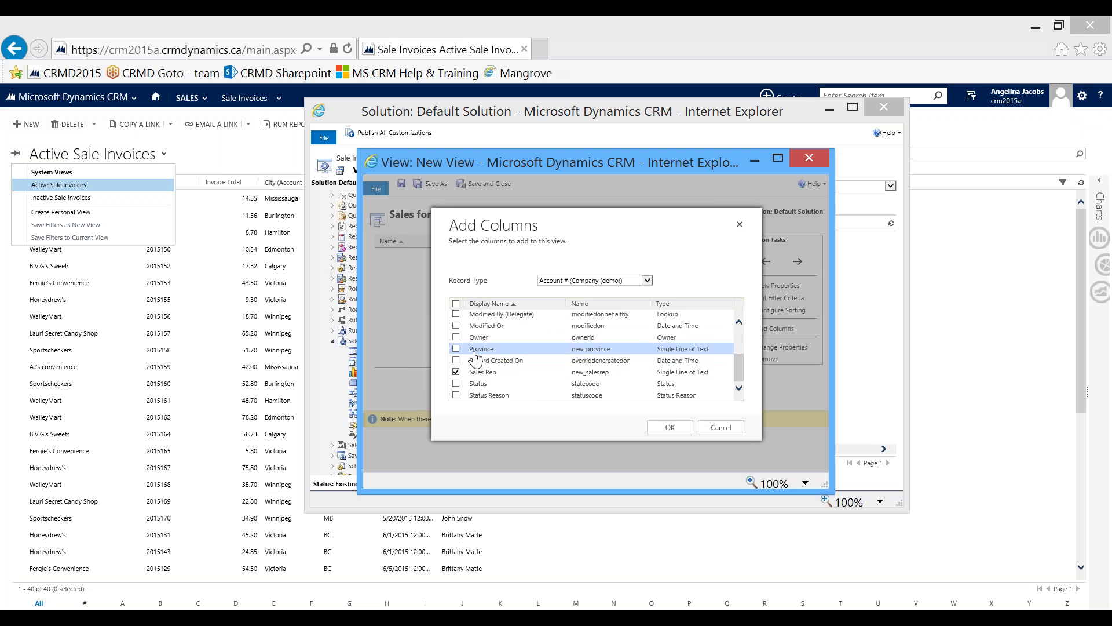
click(669, 432)
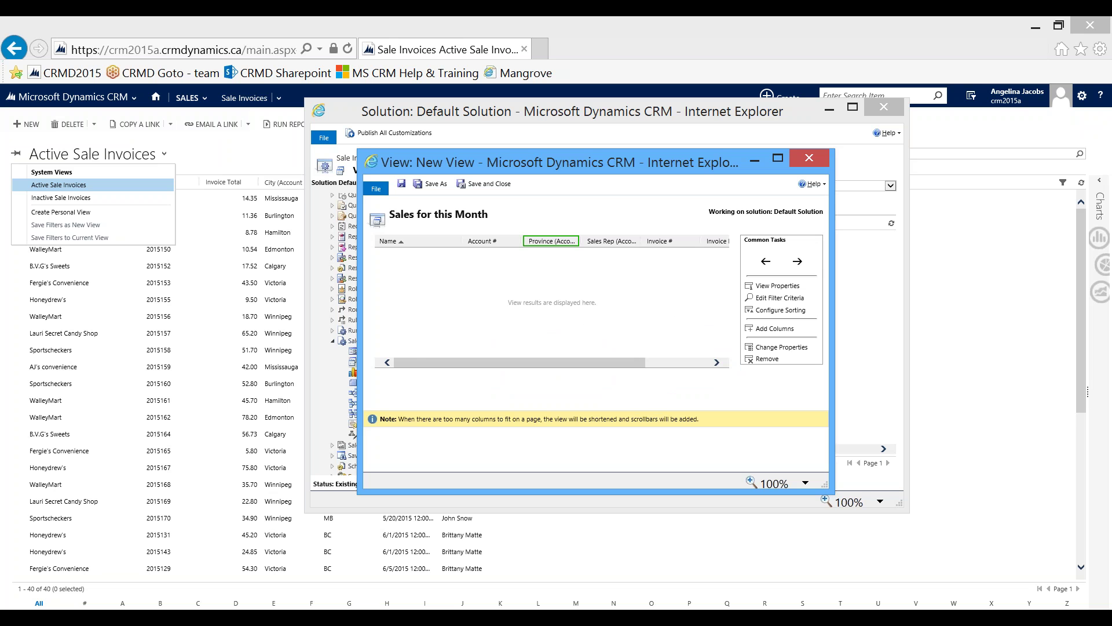
- Configure the view to sort by Invoice Date in descending order
drag(532, 362, 598, 362)
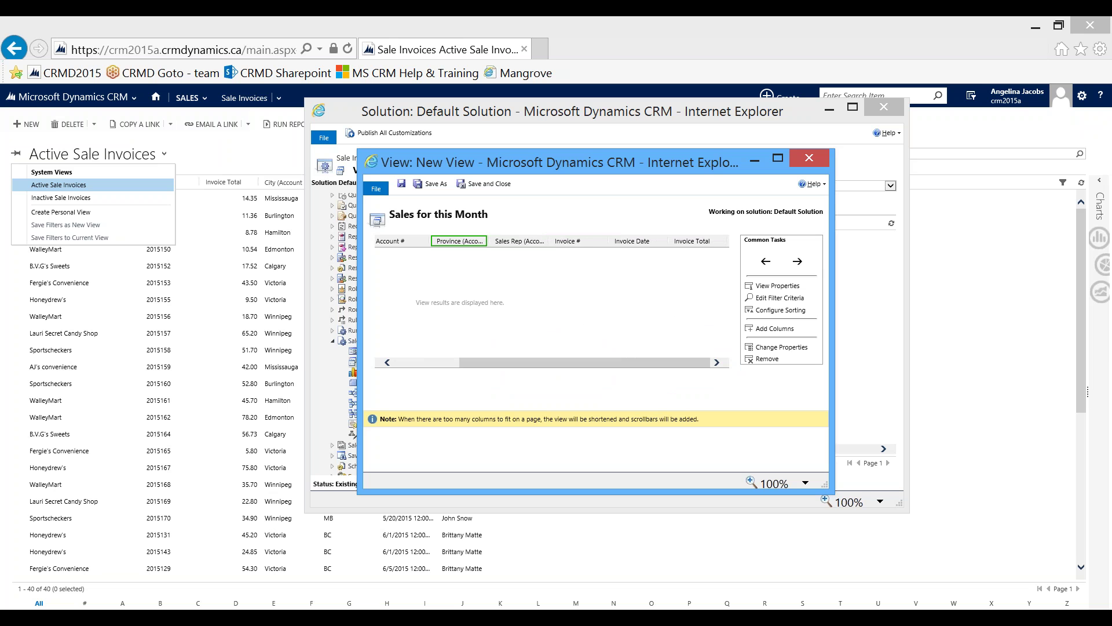
drag(590, 362, 525, 363)
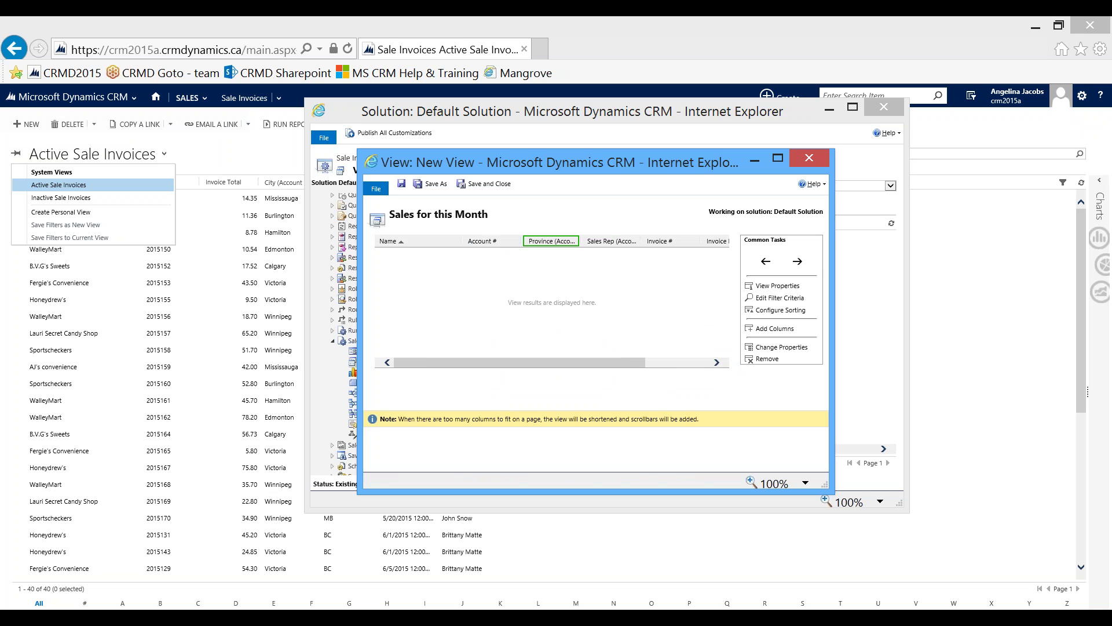
click(679, 363)
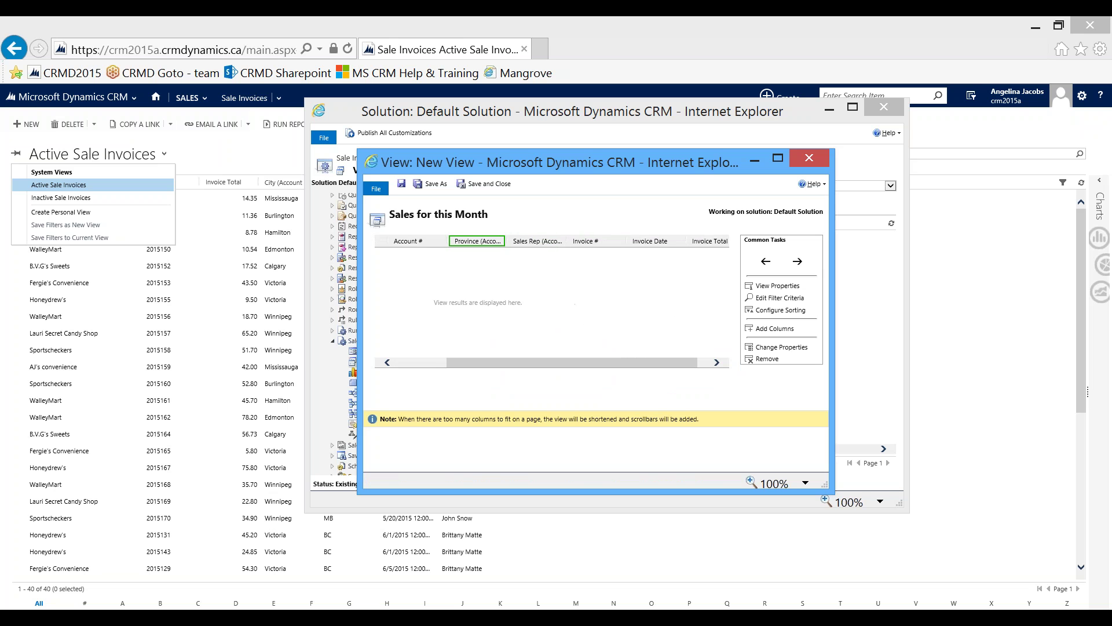
click(637, 242)
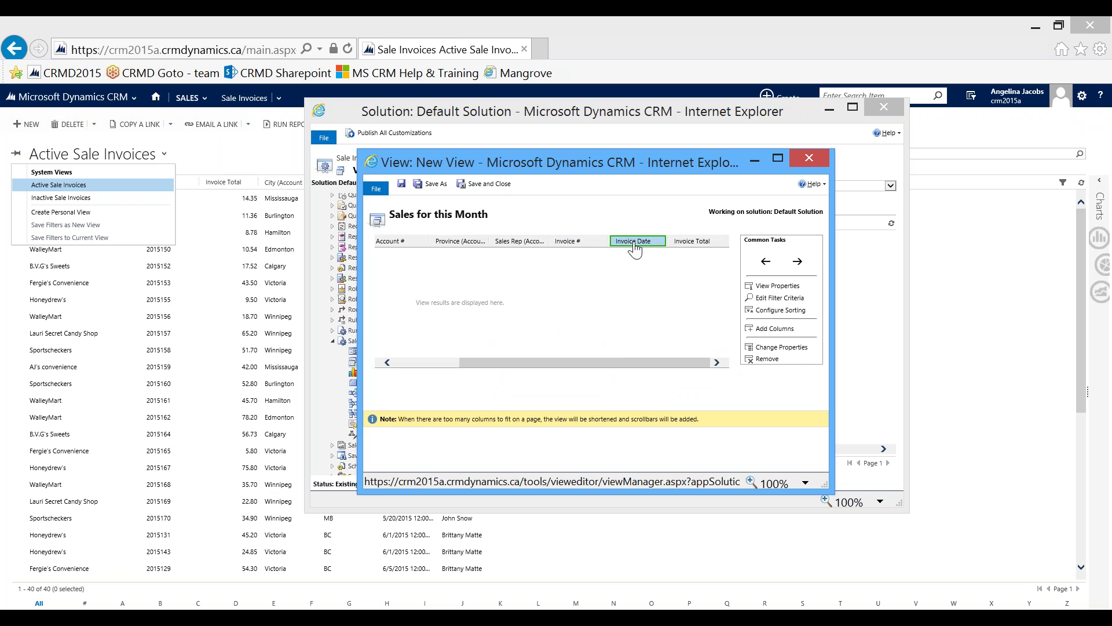
click(758, 313)
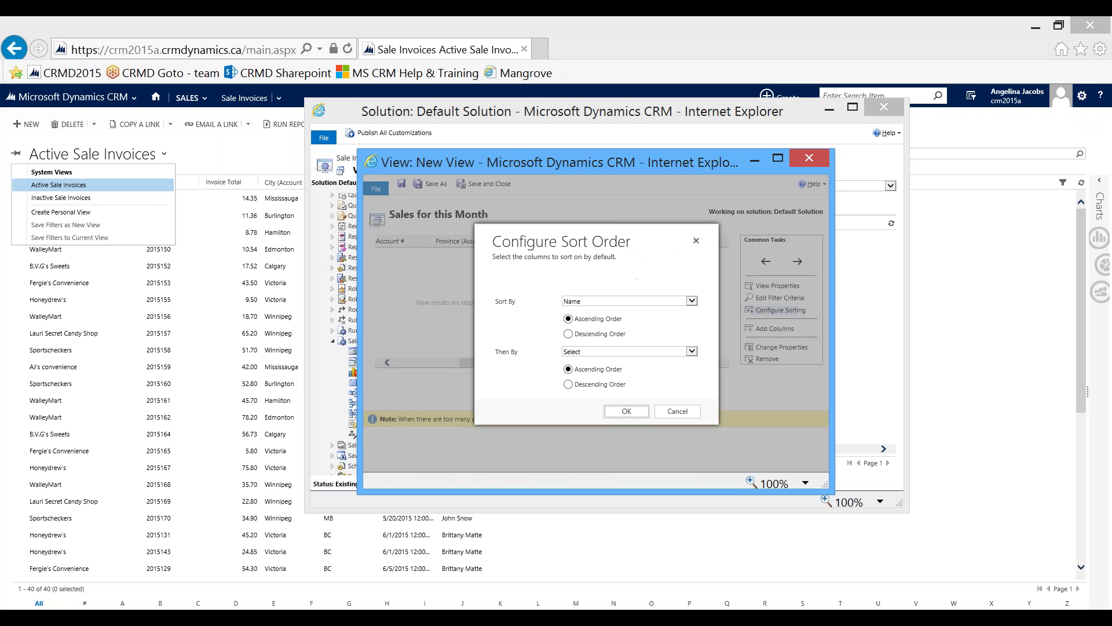
click(692, 300)
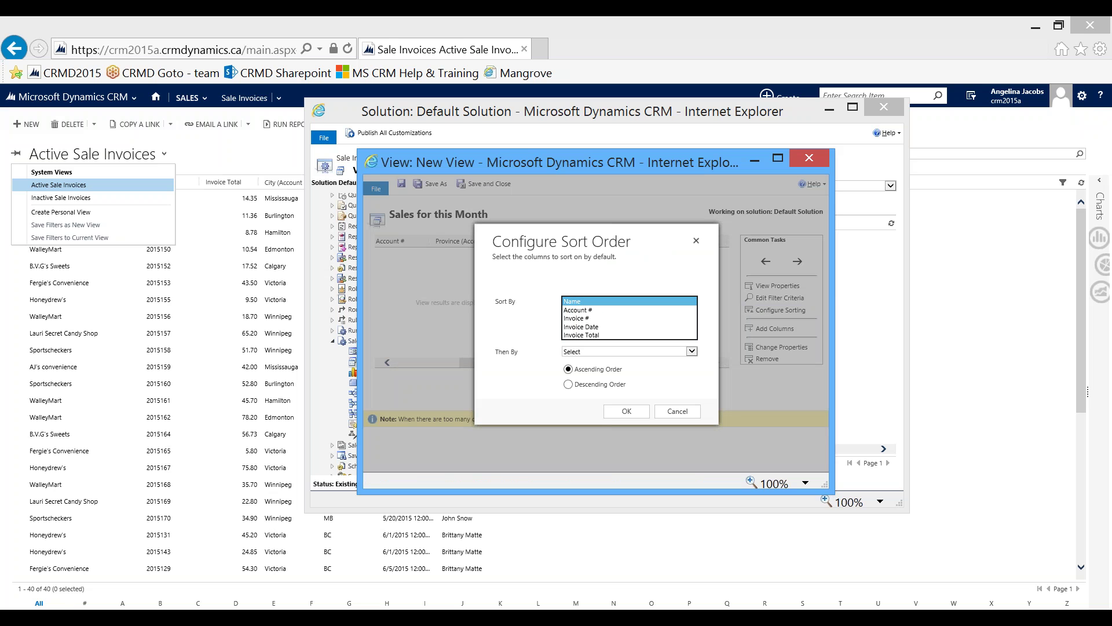
click(582, 326)
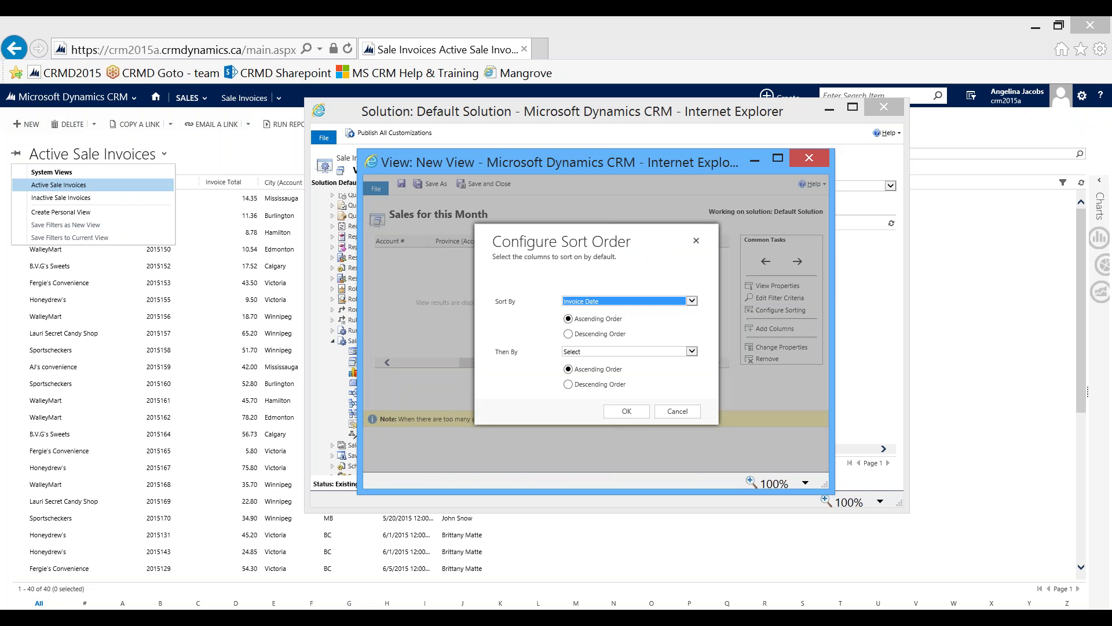
click(602, 335)
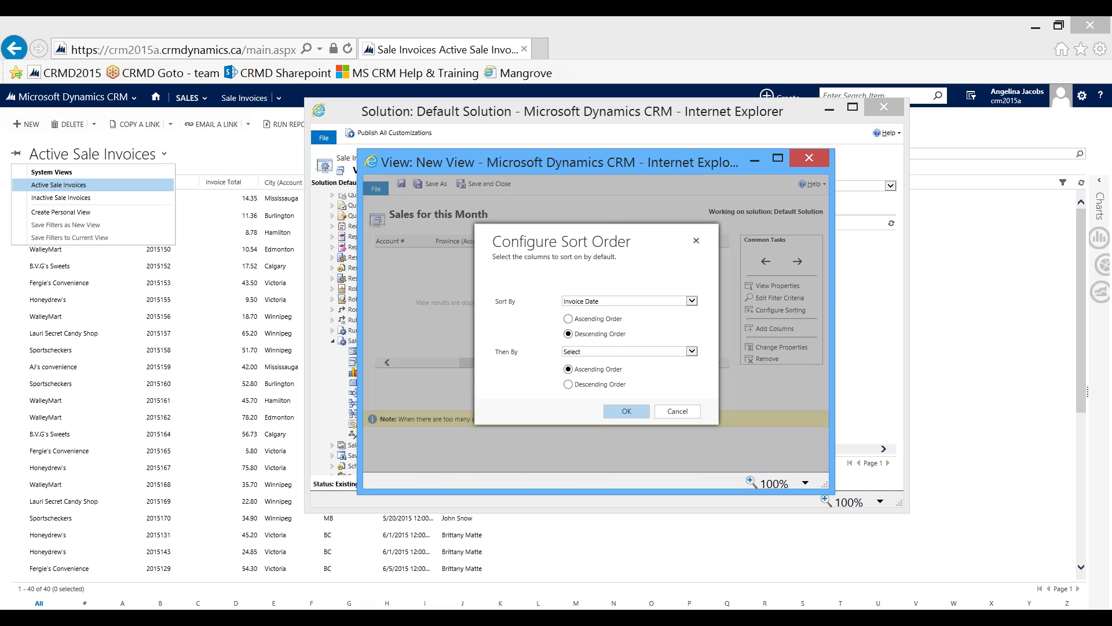
click(628, 412)
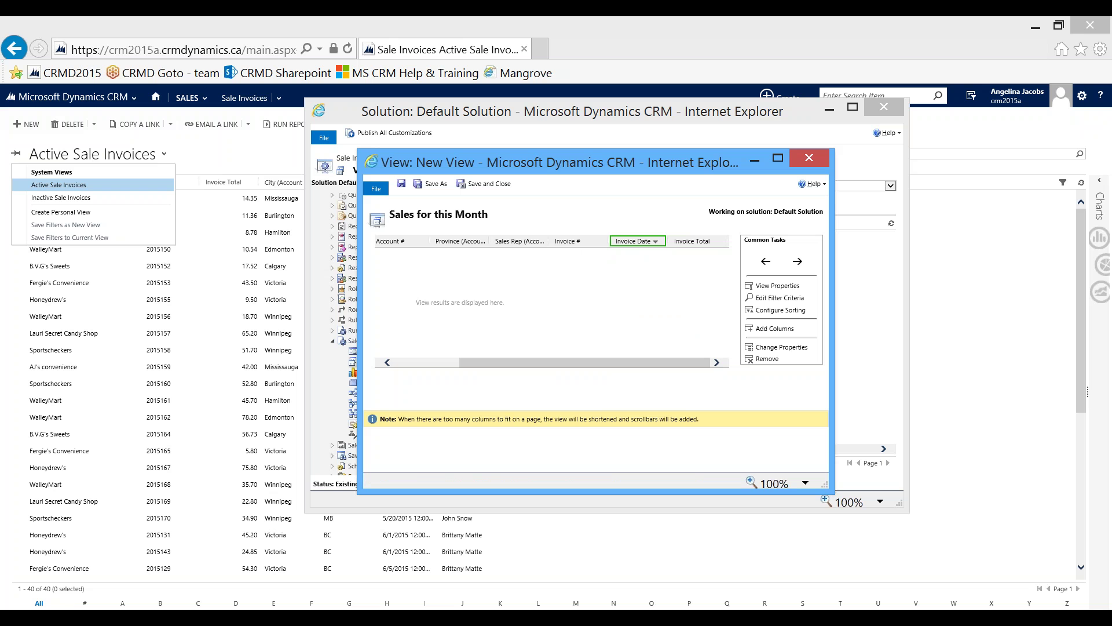
- Add a filter criterion to the view requiring Status to equal Active
click(806, 299)
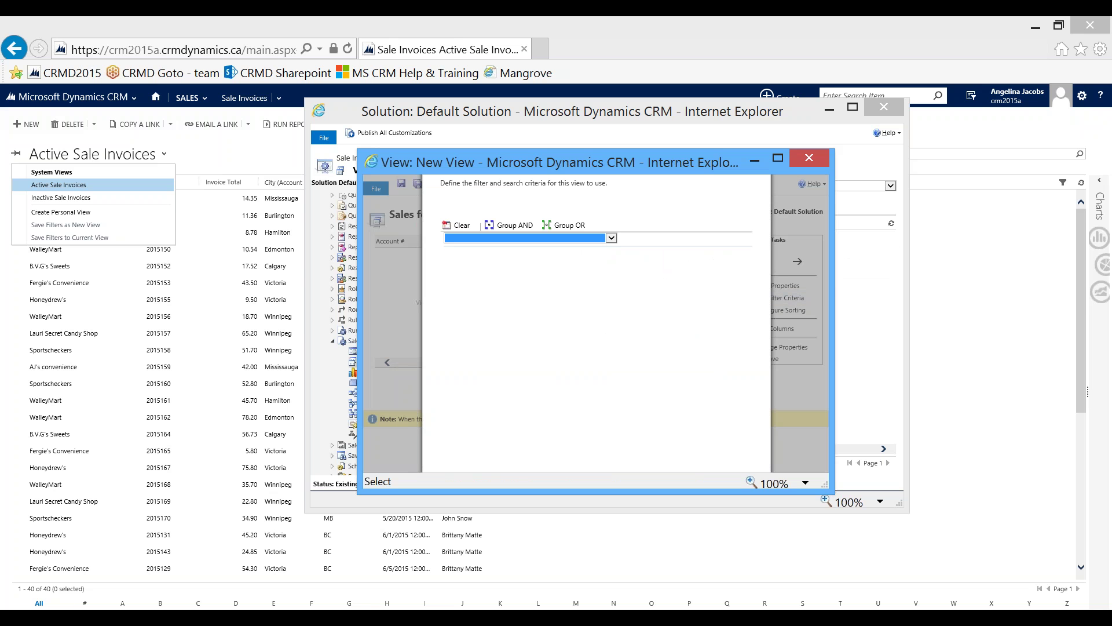
click(611, 237)
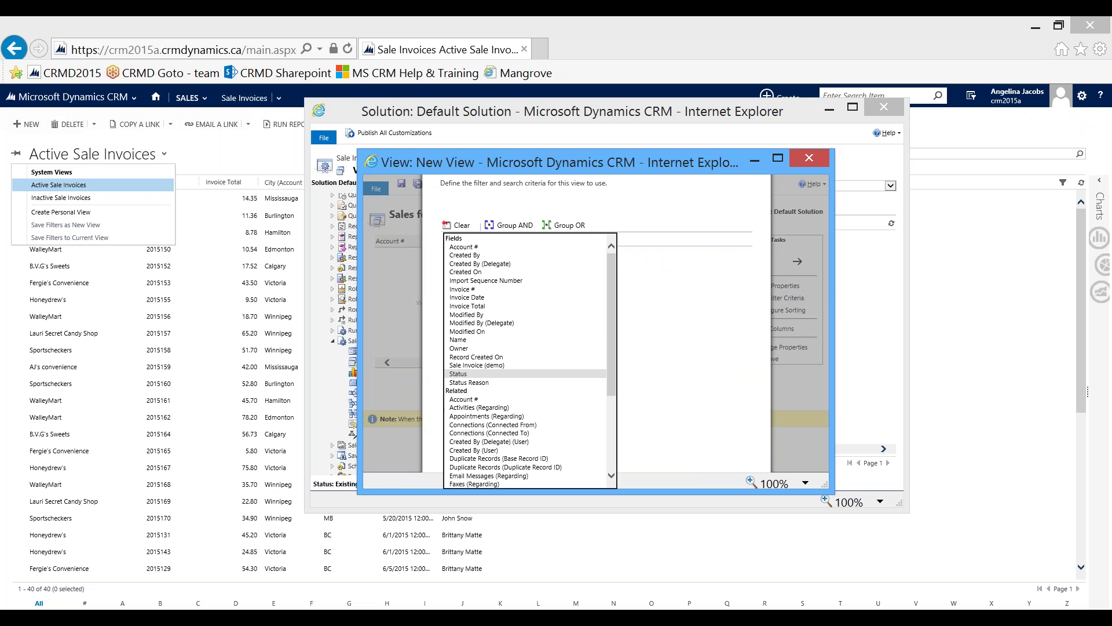
click(458, 373)
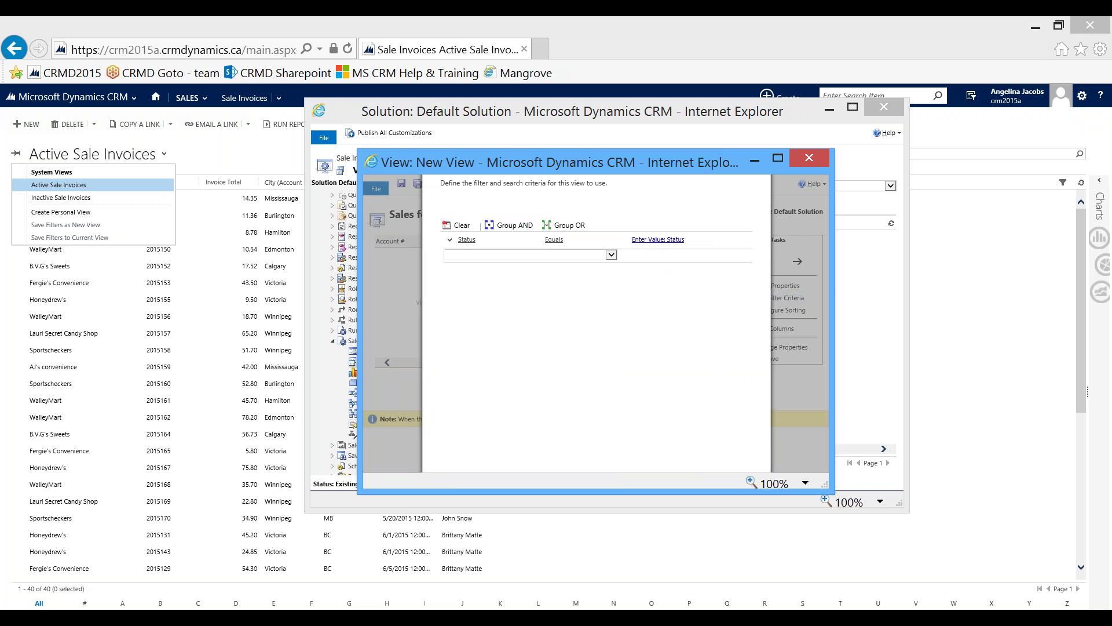
click(658, 239)
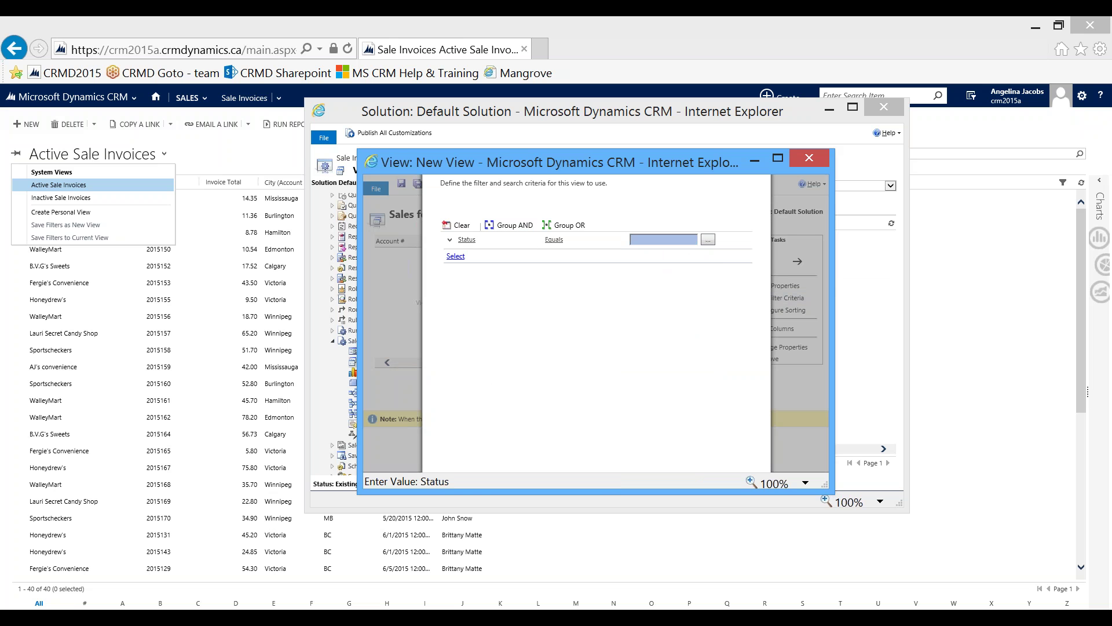
click(708, 239)
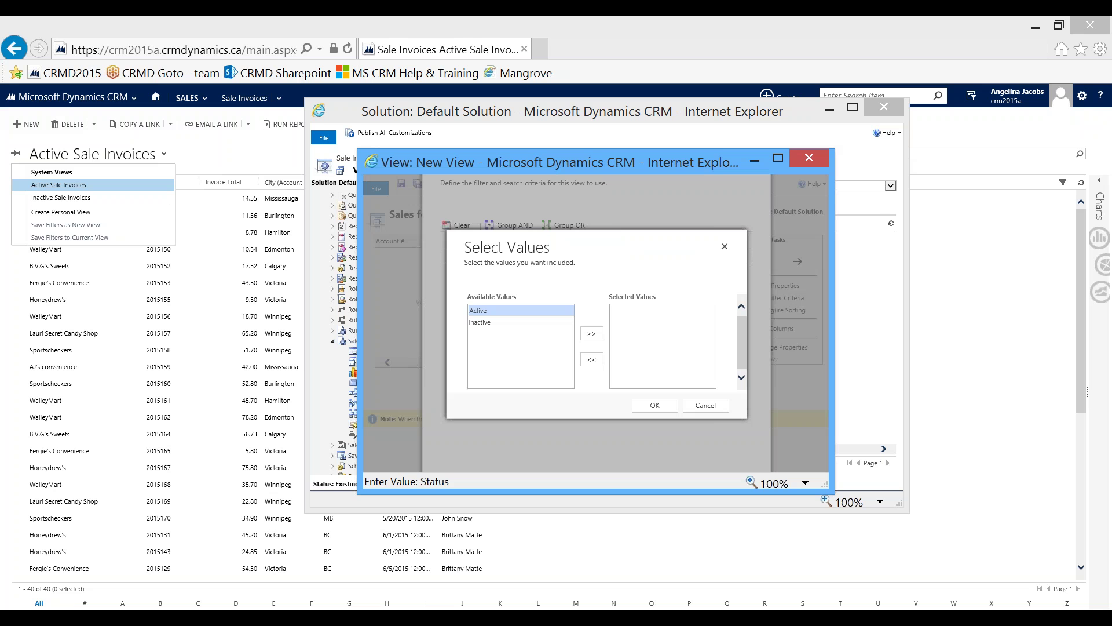
click(591, 333)
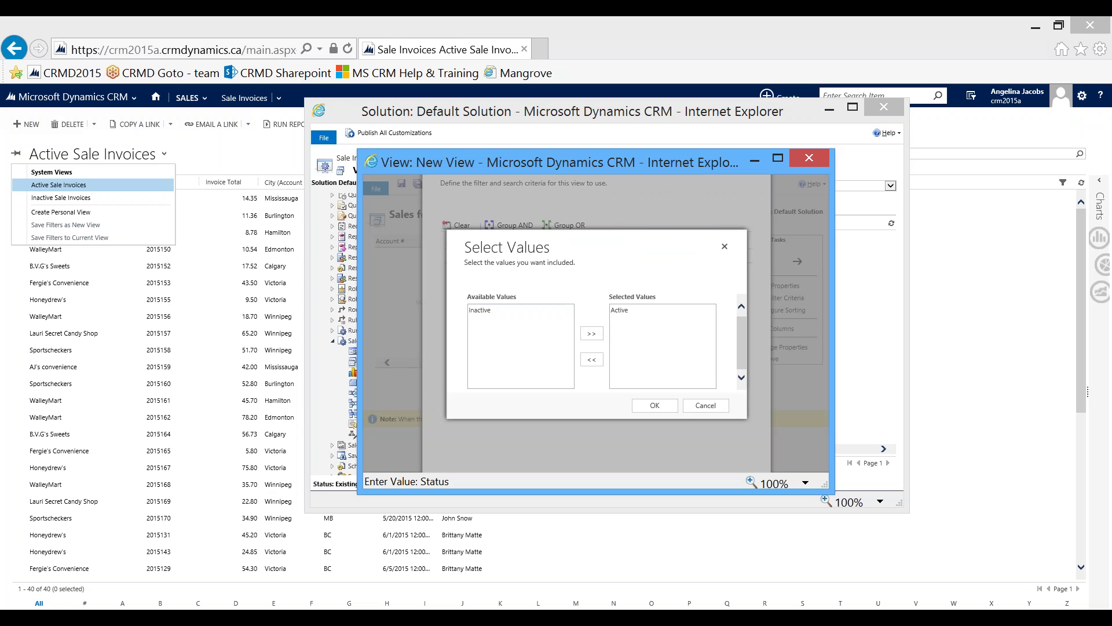
click(647, 409)
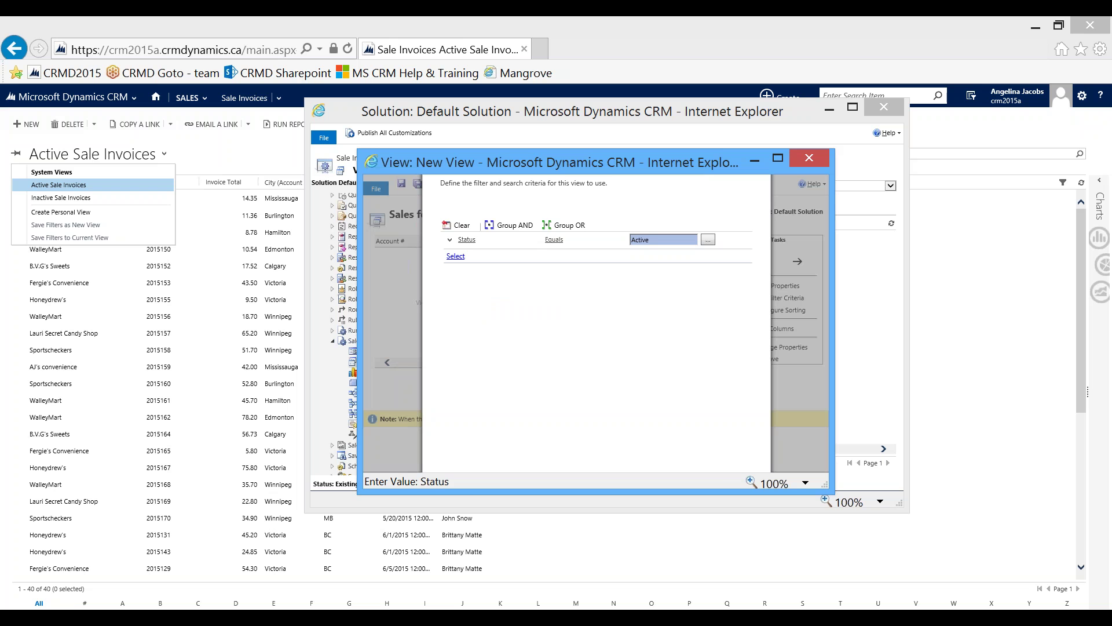
- Add a second filter criterion limiting Invoice Date to This Month and apply the filter criteria
click(455, 256)
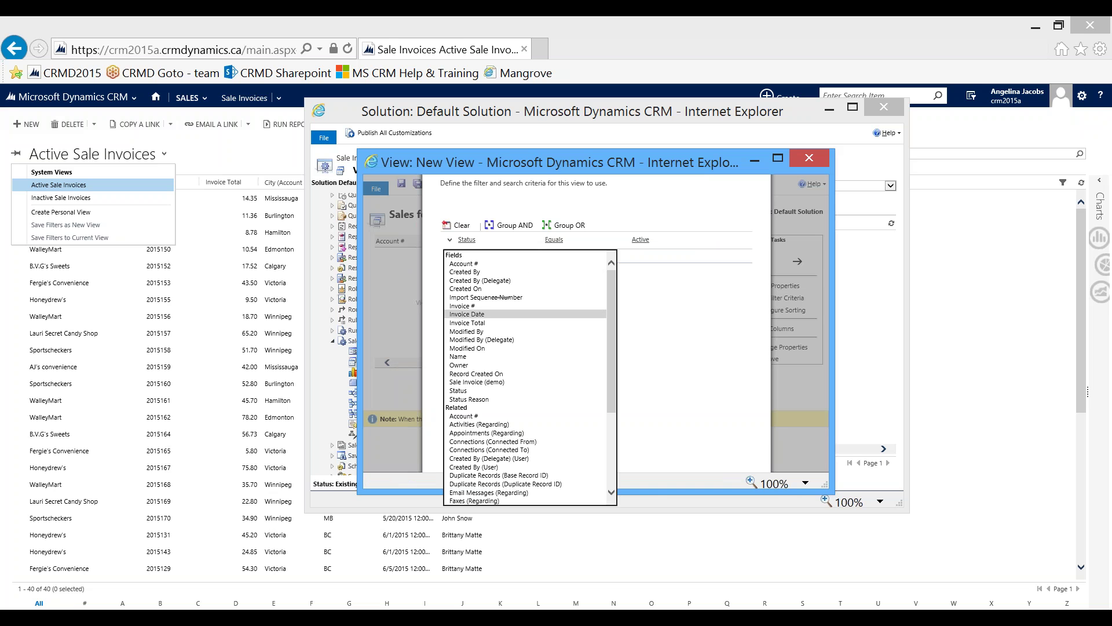
click(467, 314)
mouse_move(579, 253)
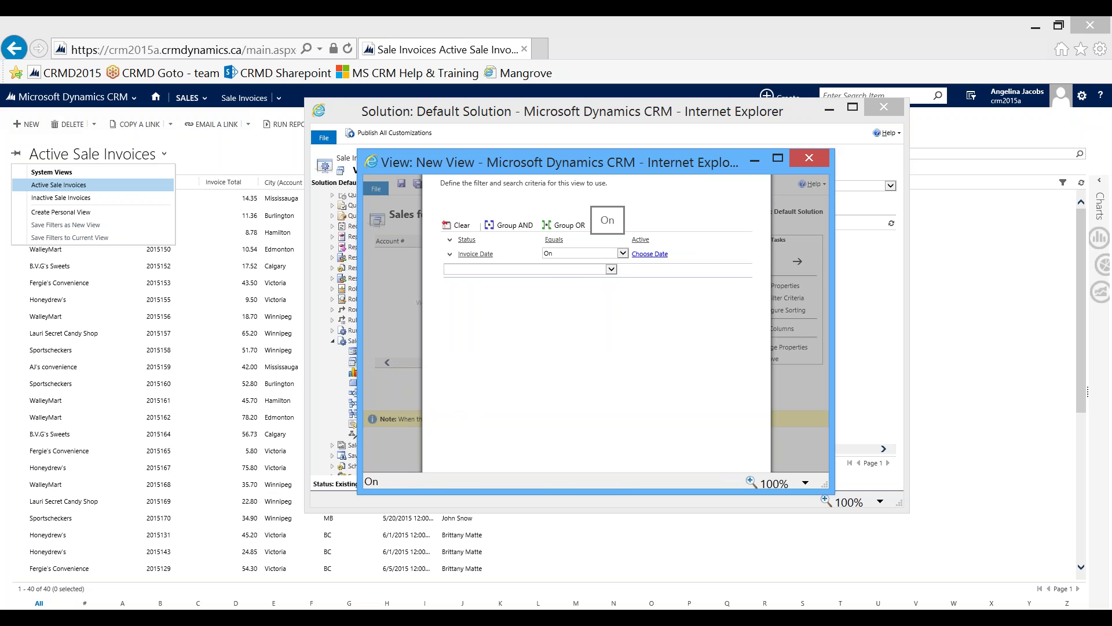
click(609, 253)
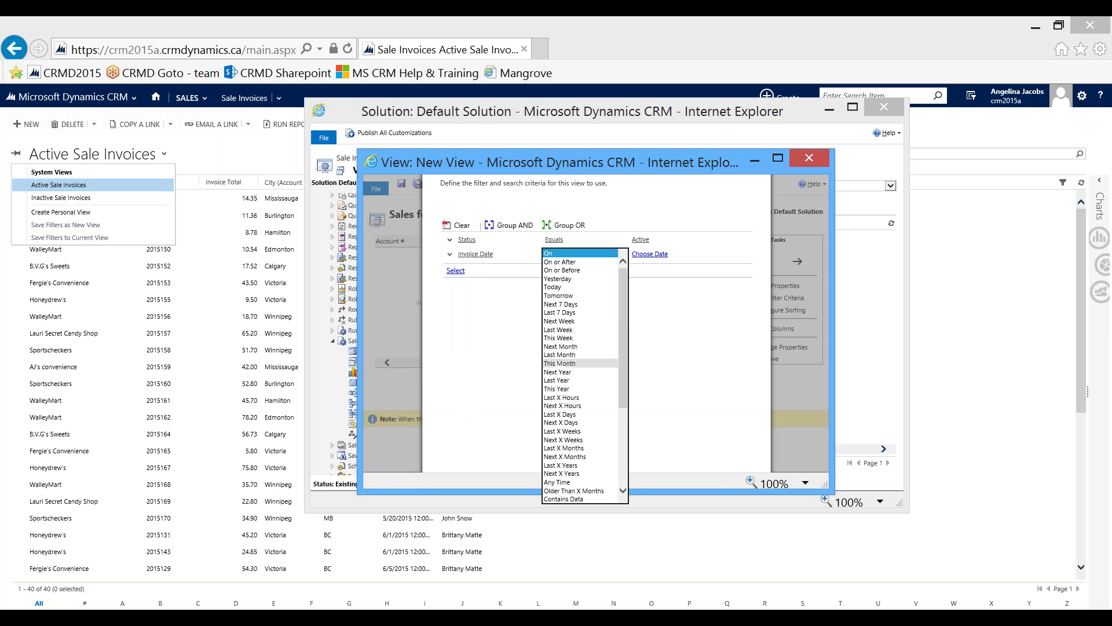
click(560, 363)
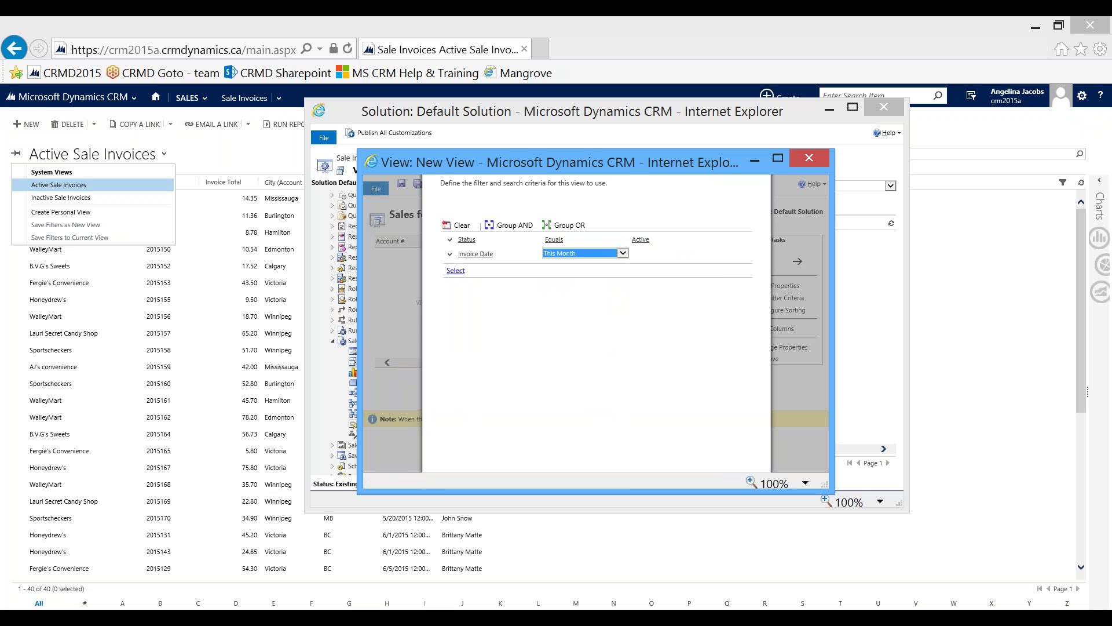
drag(822, 481, 912, 565)
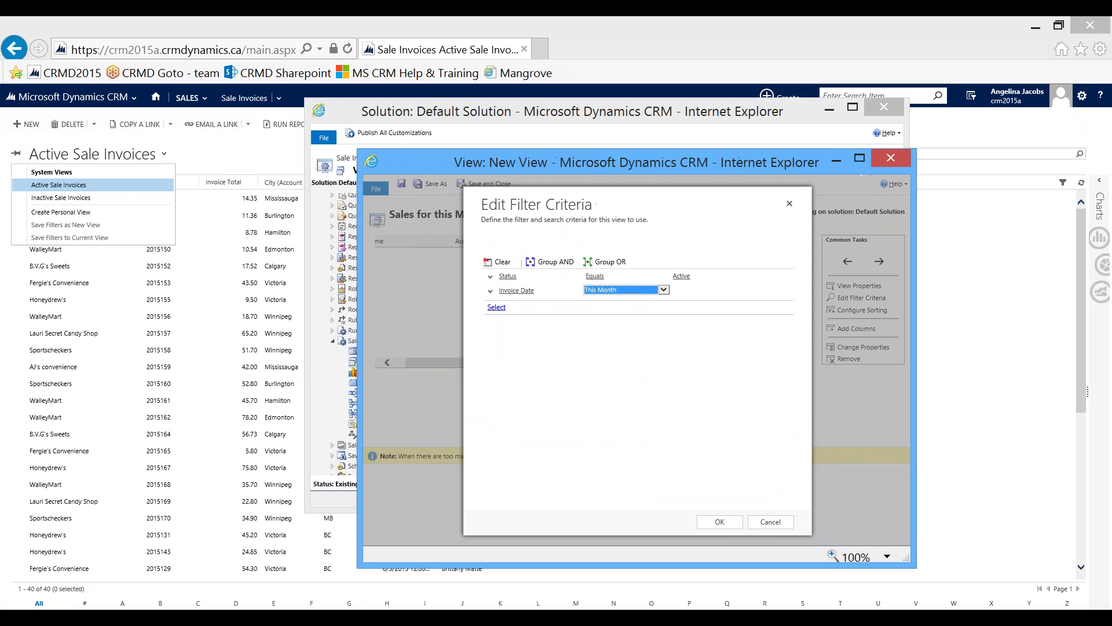
click(719, 521)
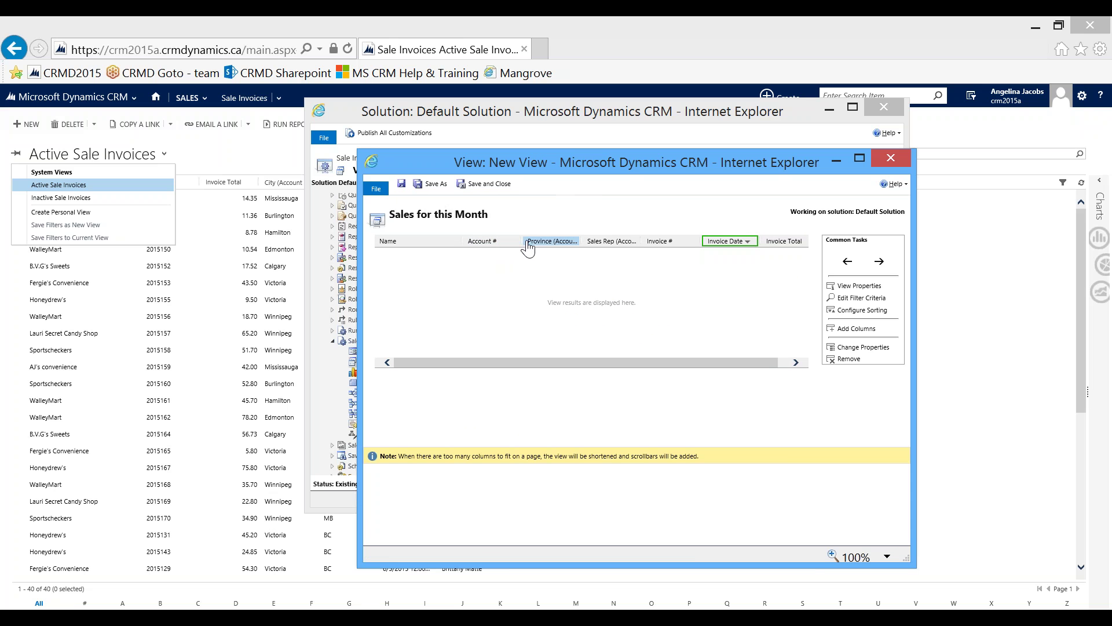
- Set the Name column's width to 200px, and save and close the view
click(450, 252)
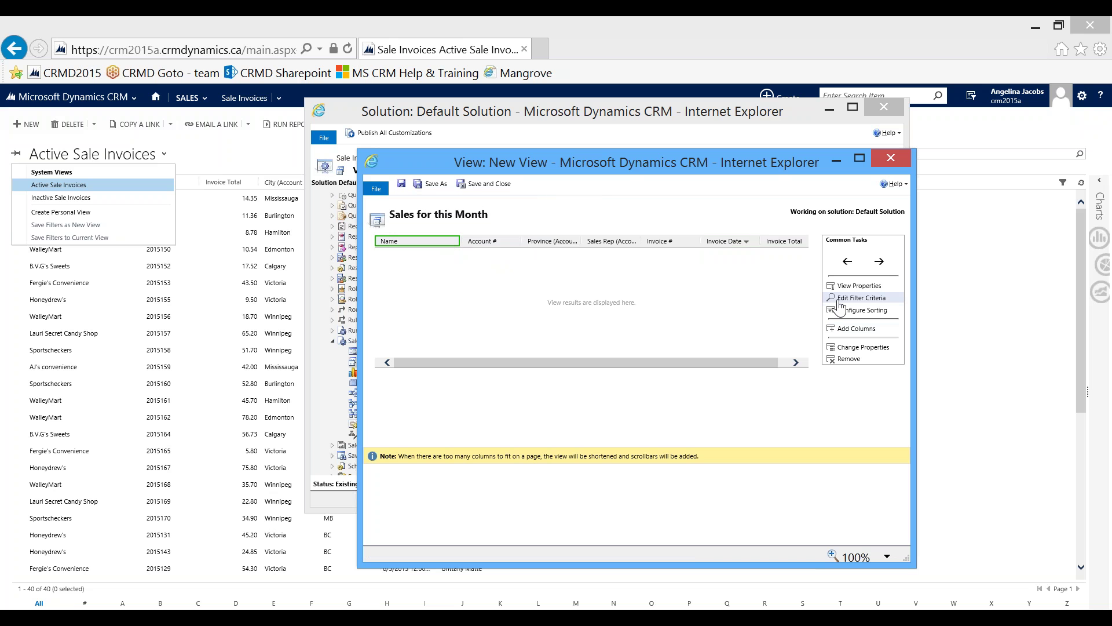
click(858, 347)
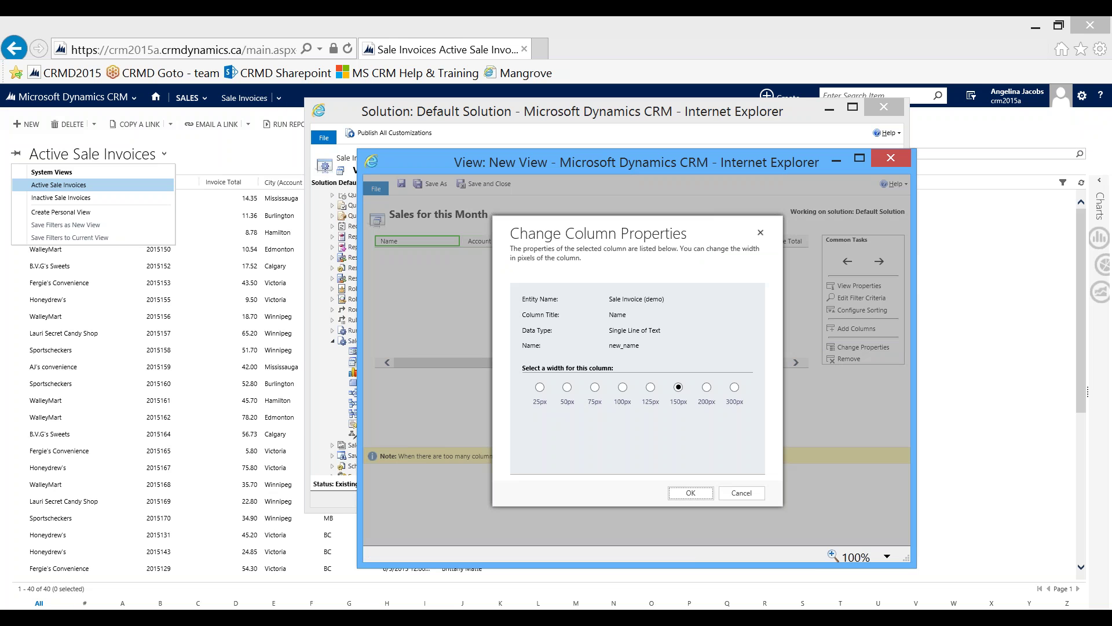
click(706, 387)
click(691, 493)
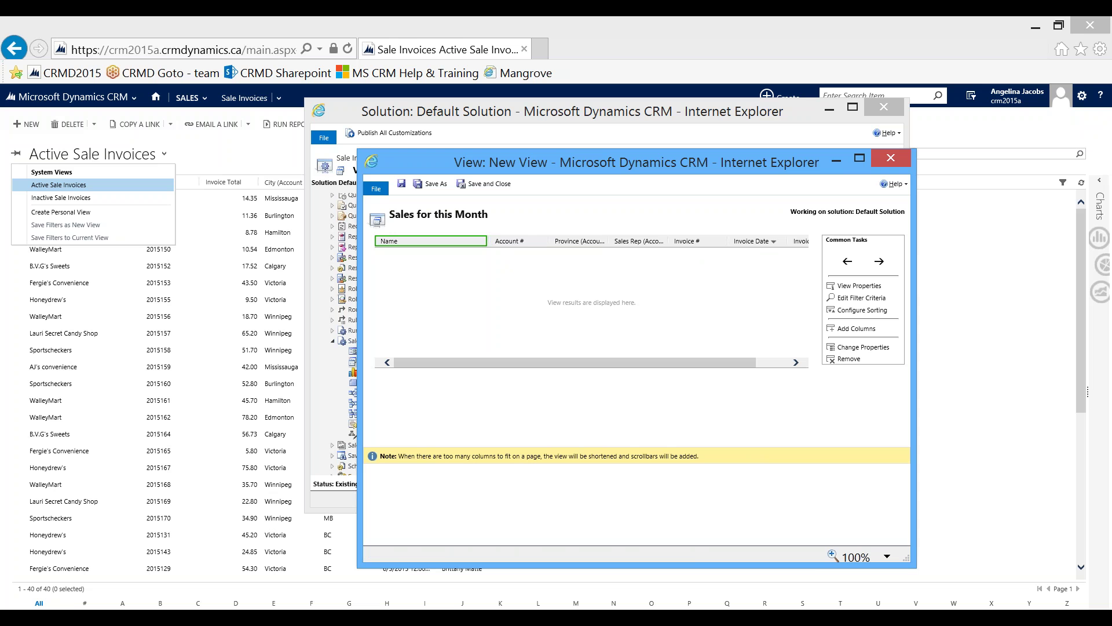
click(486, 184)
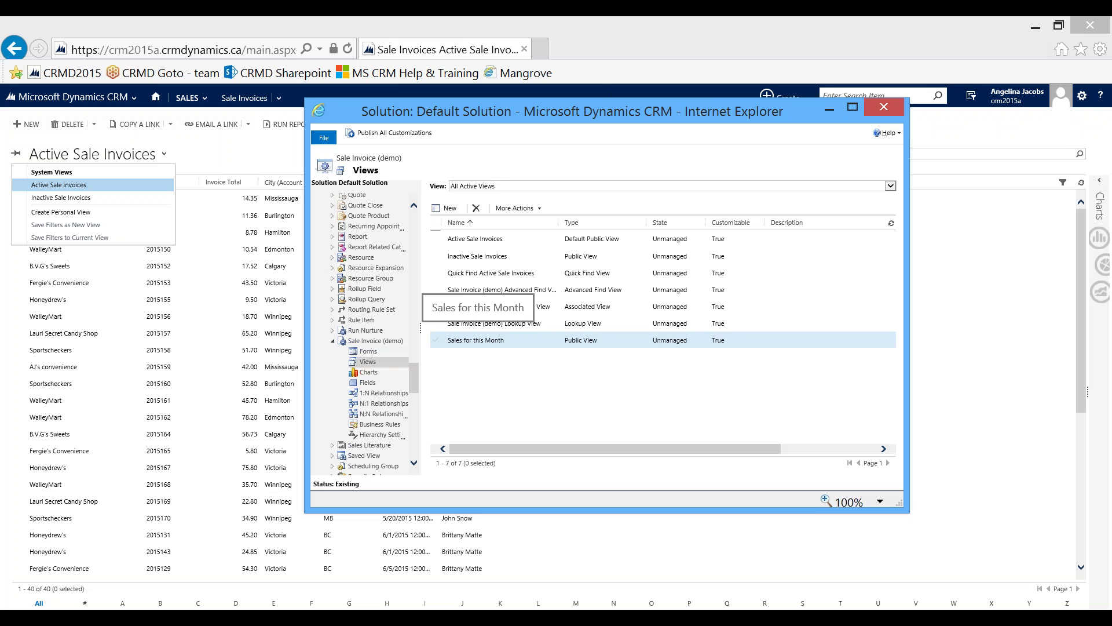
- Open the "Sales for this Month" view and save a copy of it named "Sales for last Month"
double_click(477, 340)
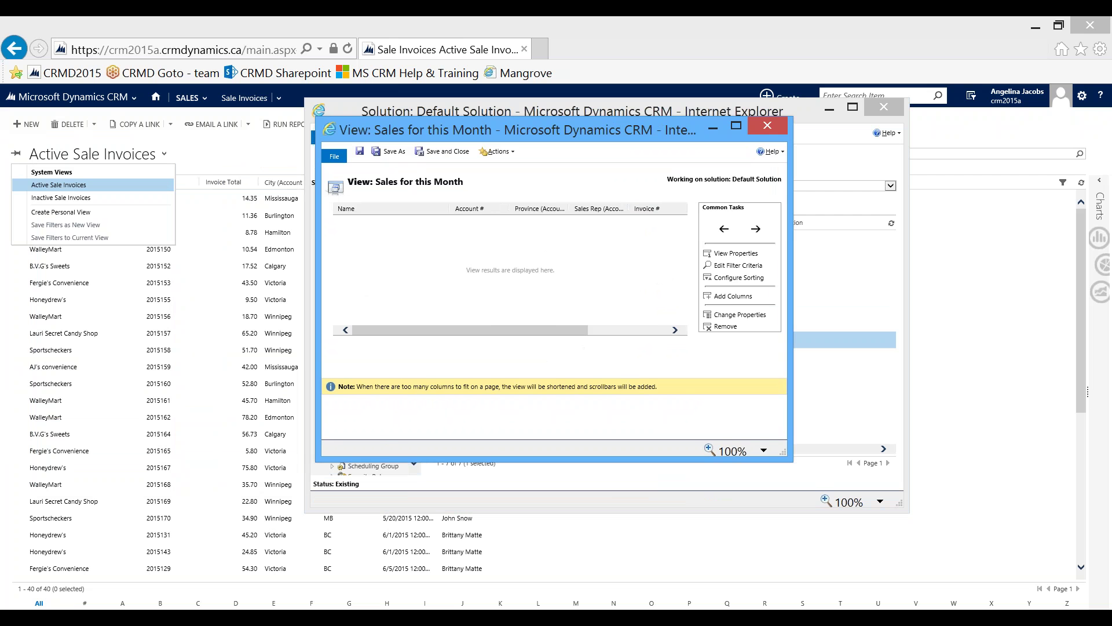
click(389, 151)
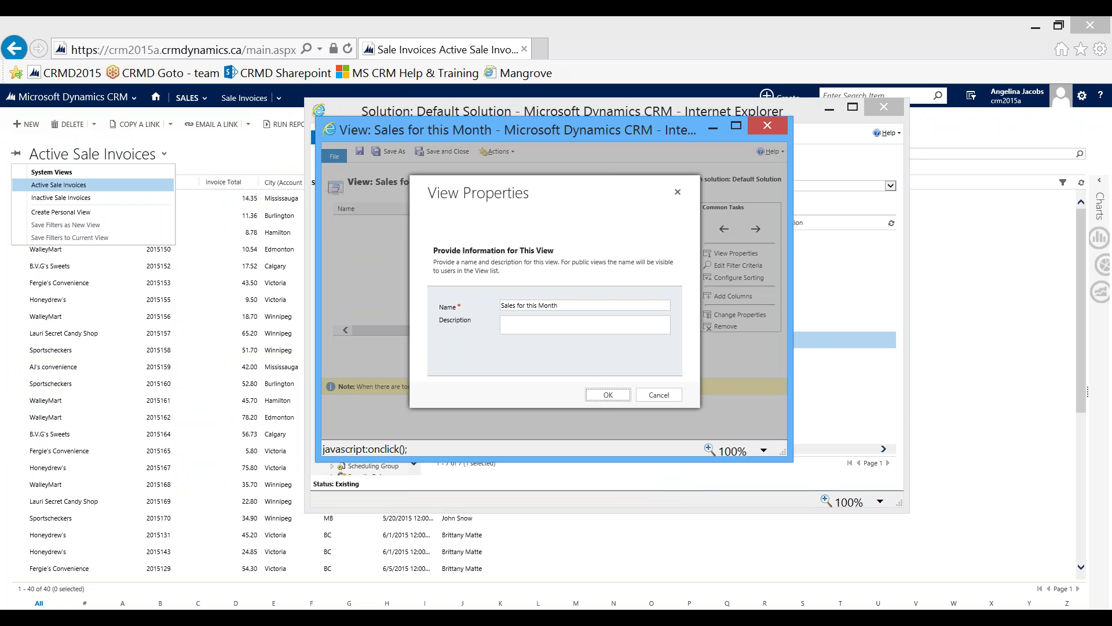
click(580, 305)
key(BackSpace)
key(BackSpace)
key(BackSpace)
key(BackSpace)
key(BackSpace)
key(BackSpace)
key(BackSpace)
text(last Month)
click(607, 396)
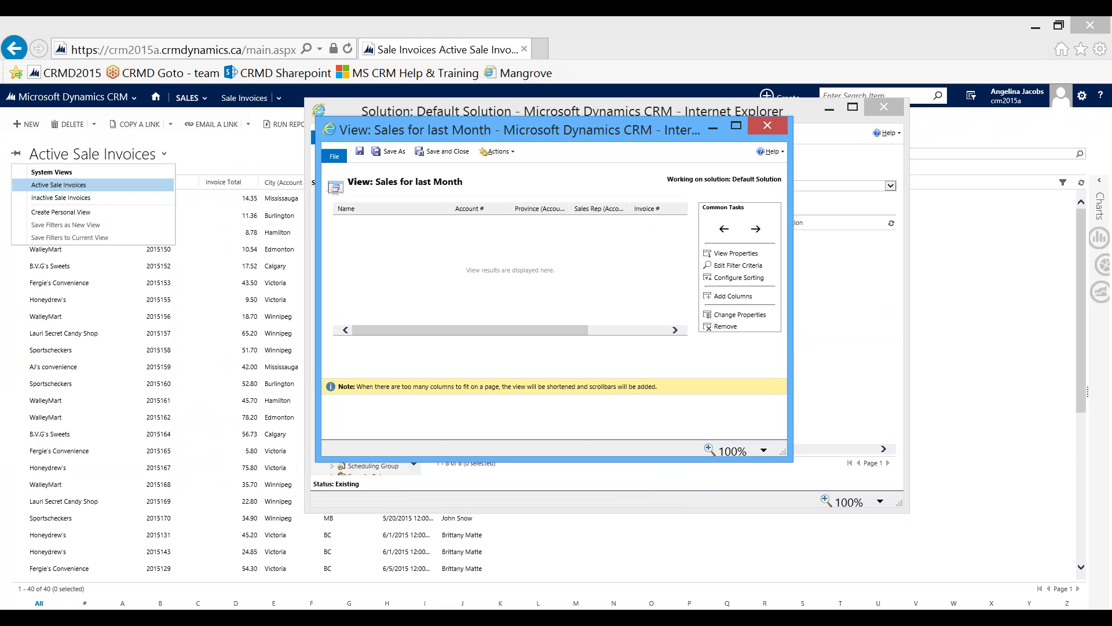
- Change the Invoice Date filter criterion of the "Sales for last Month" view to Last Month, and save and close the view
click(737, 265)
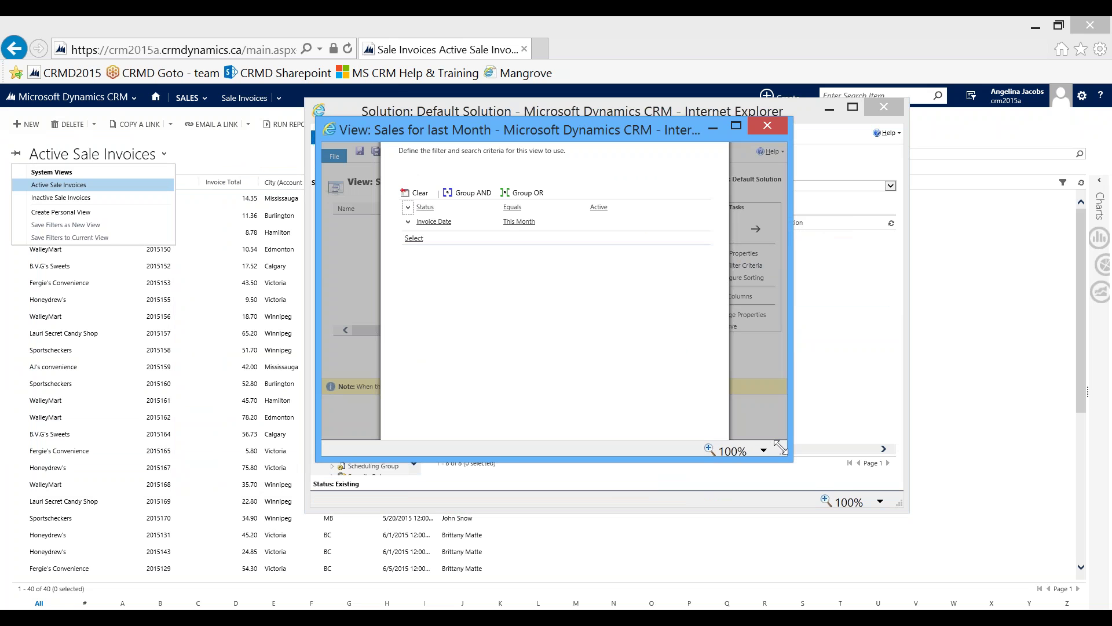
drag(788, 457, 854, 567)
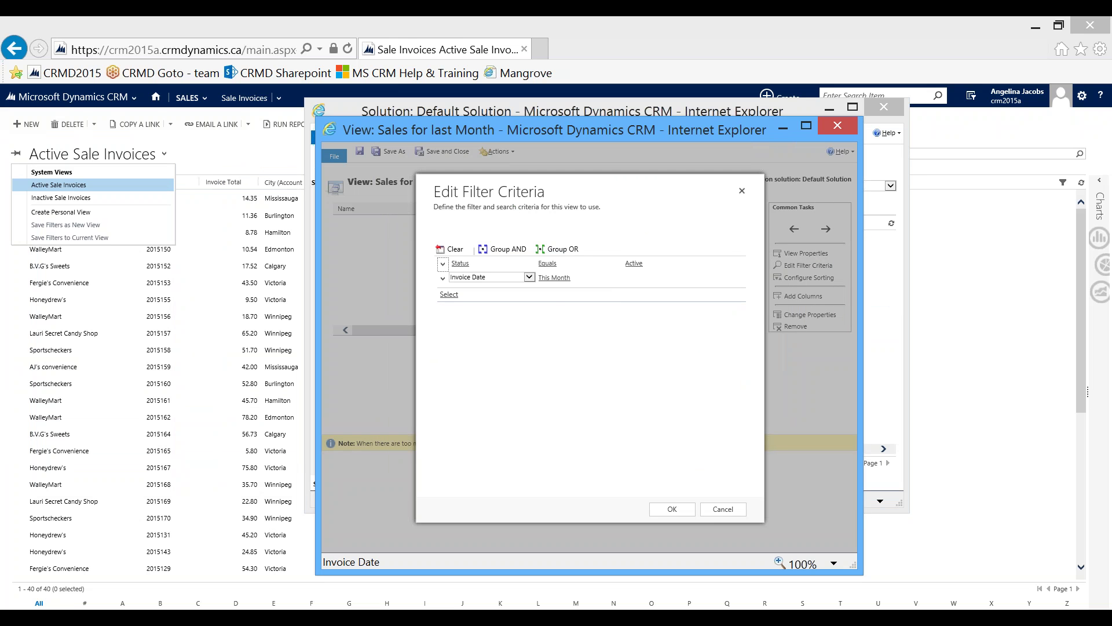
mouse_move(554, 277)
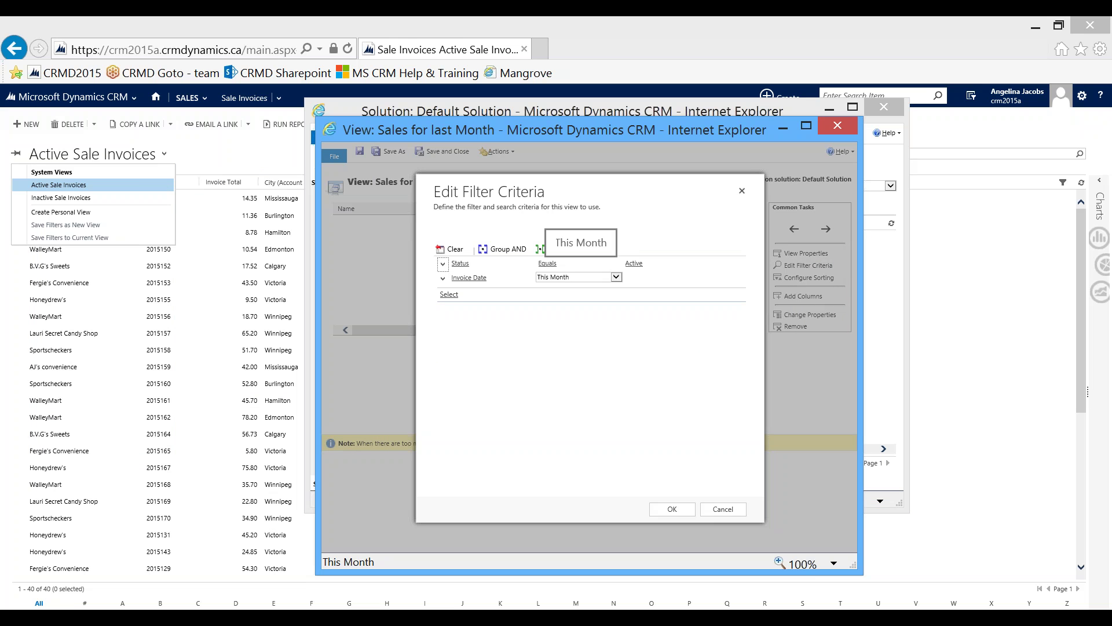
click(555, 278)
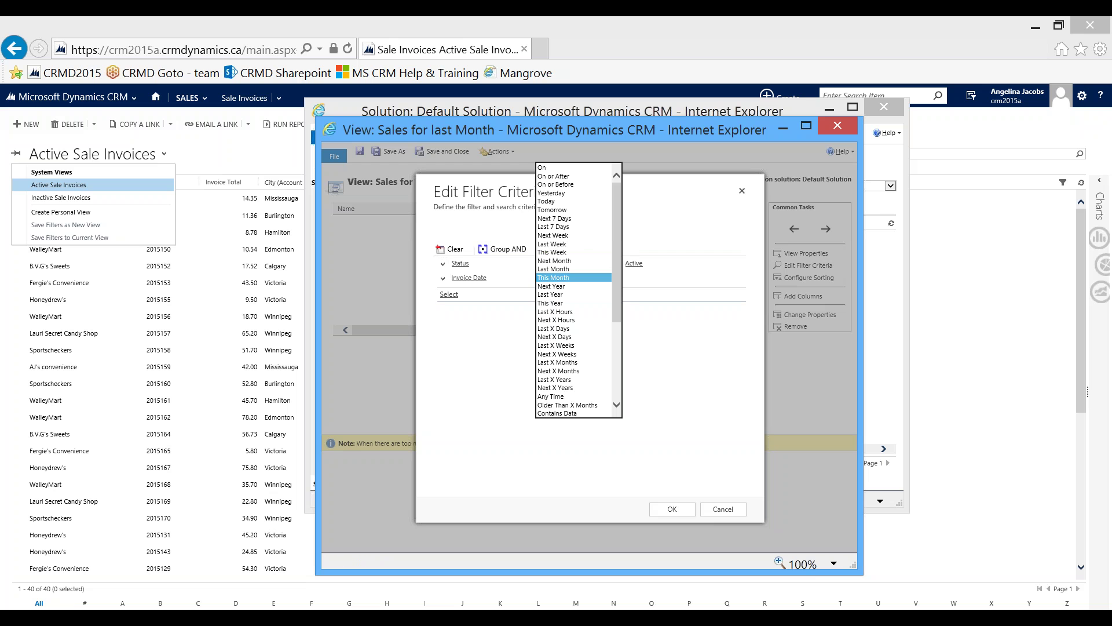
click(554, 269)
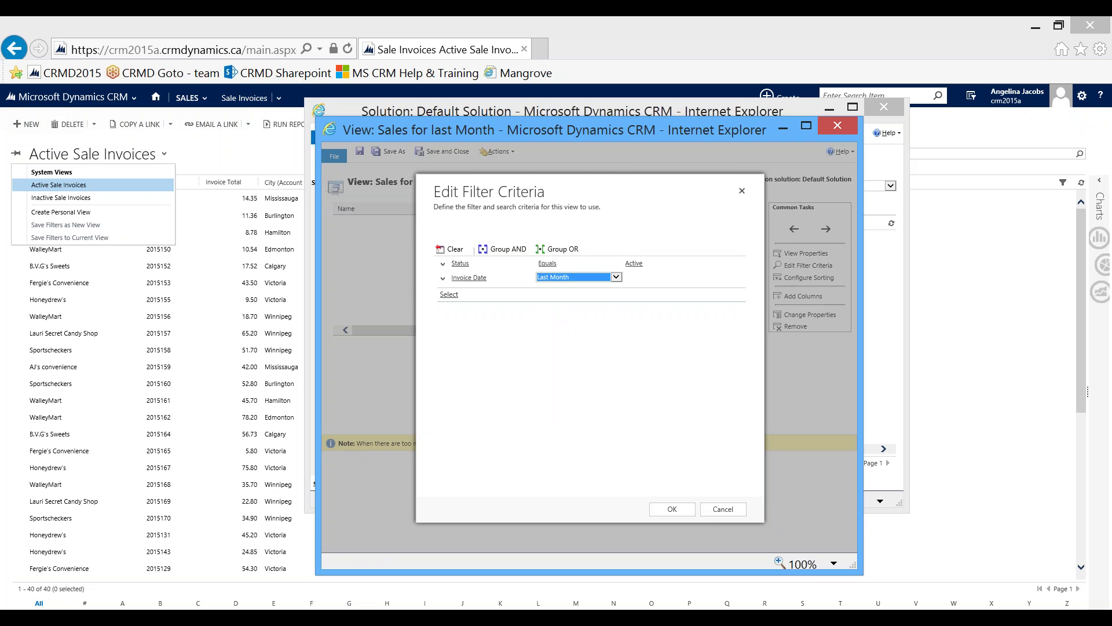
click(672, 509)
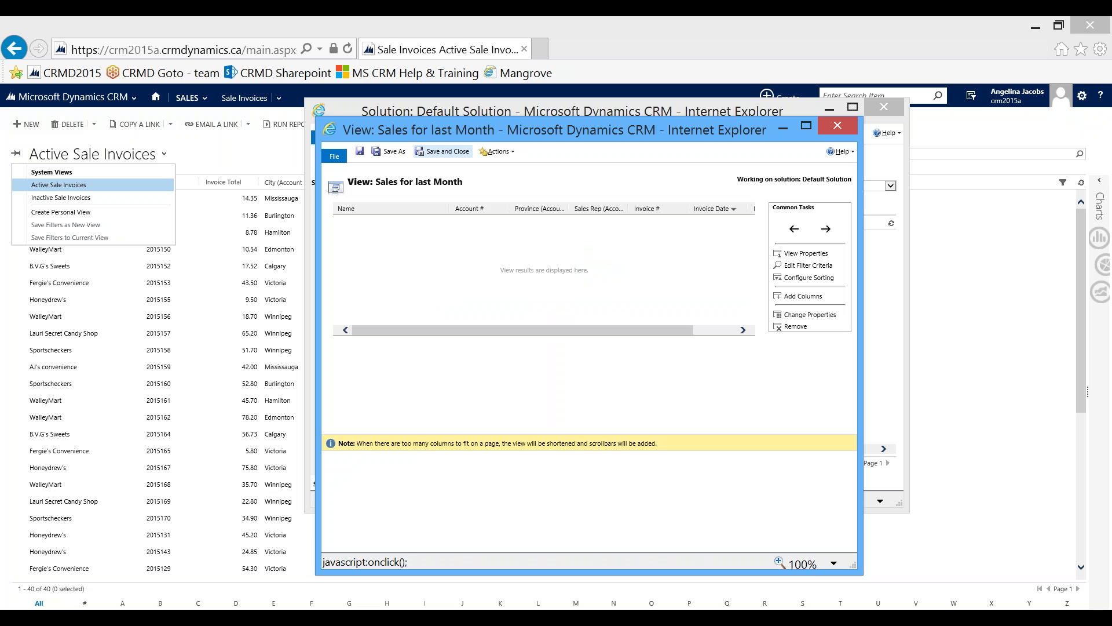
click(442, 151)
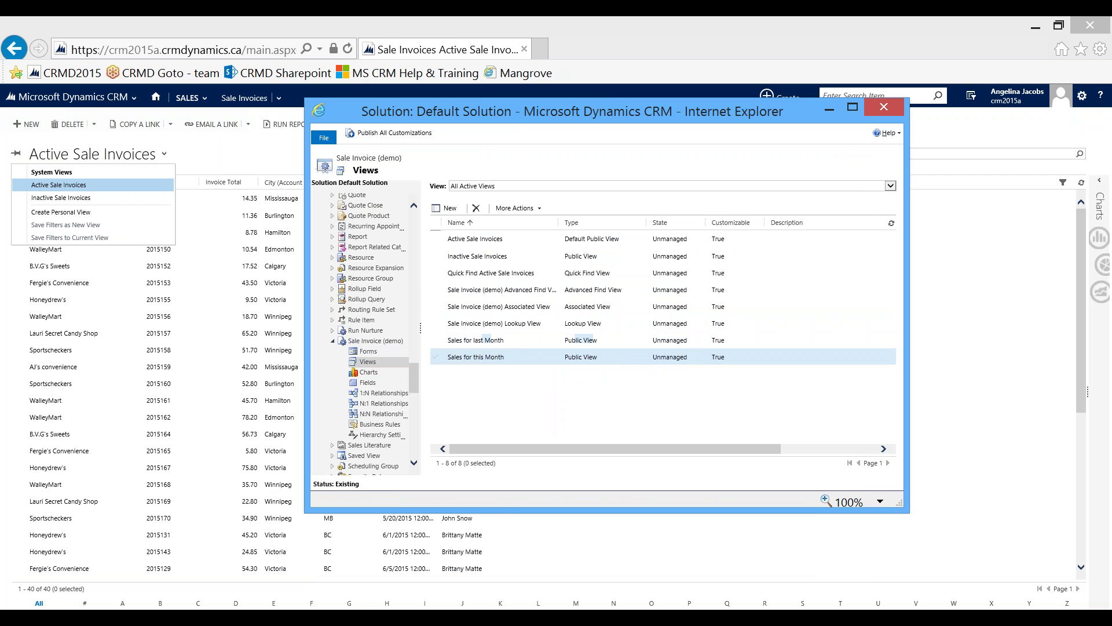
- Create a new Sale Invoice system chart named "Sales by Sales Rep" with the Bar chart type
click(362, 373)
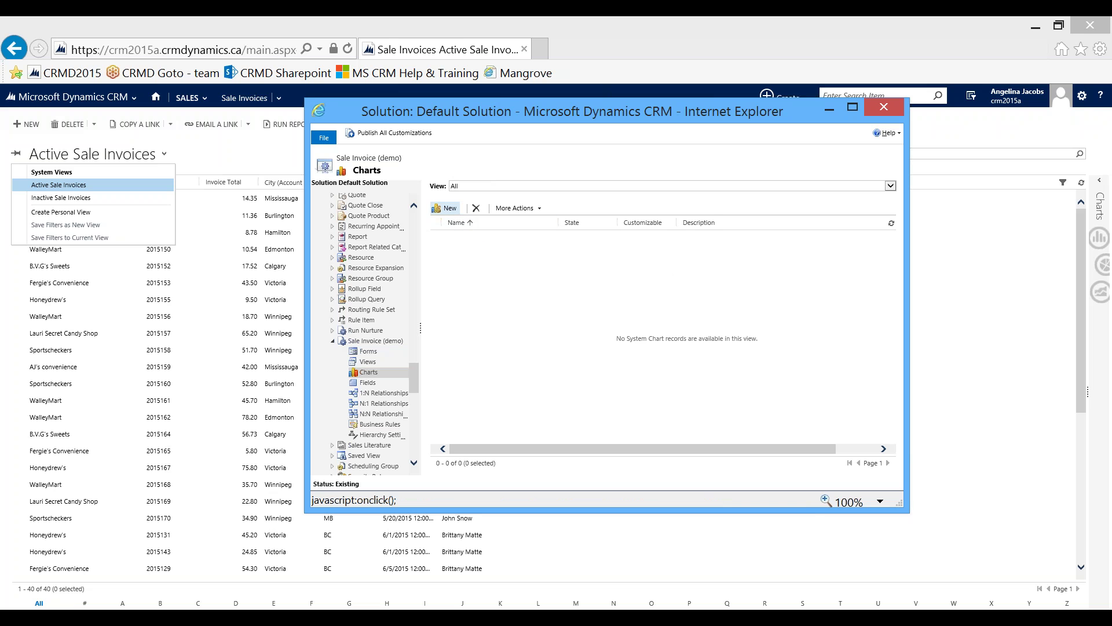
click(445, 208)
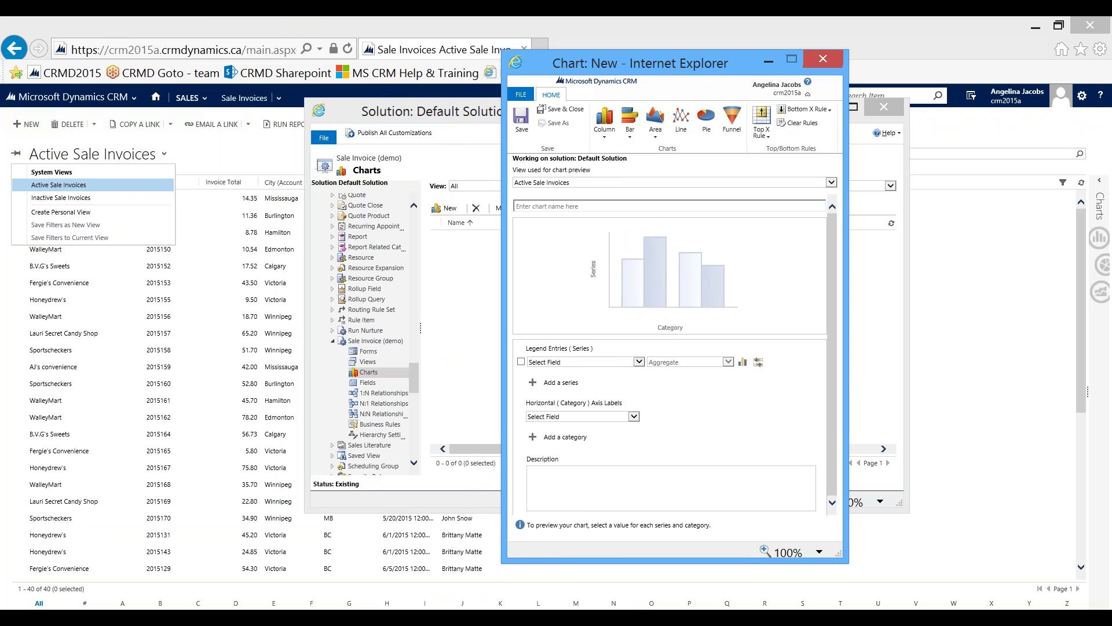
click(550, 206)
text(Sales by Sales Rep)
click(630, 123)
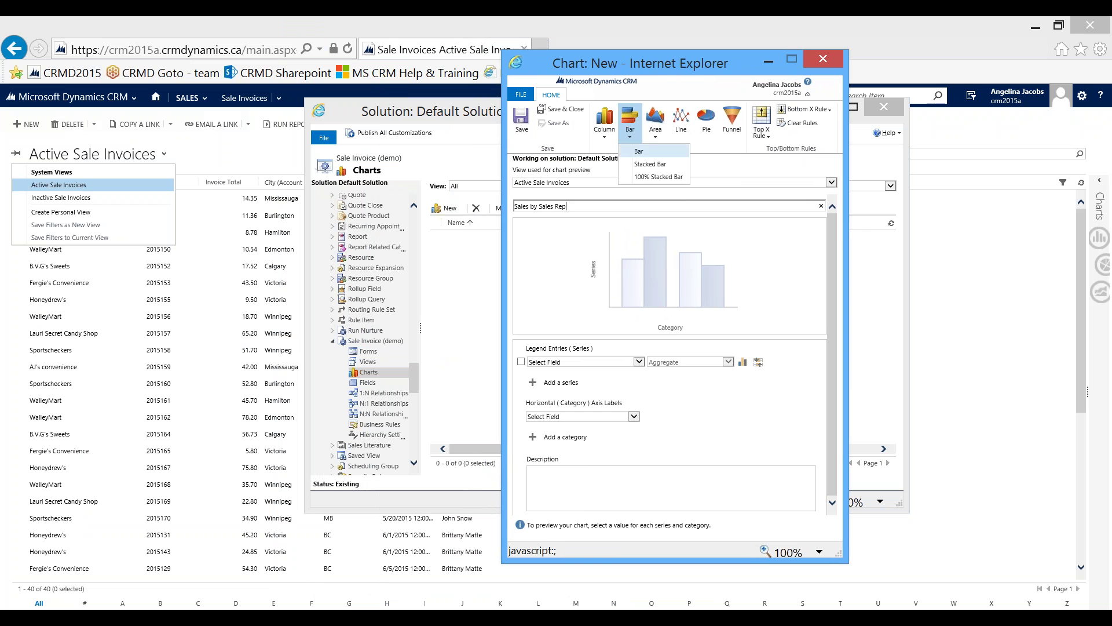
click(639, 151)
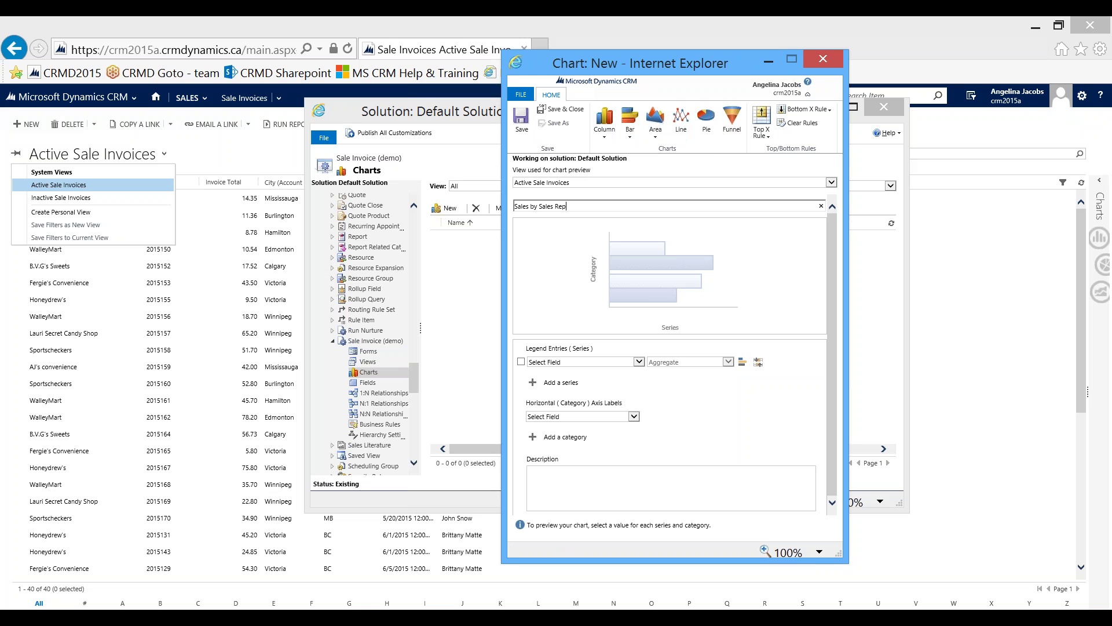
- Set the chart's series to the Sum of Invoice Total and its category to Sales Rep (Account #)
click(639, 361)
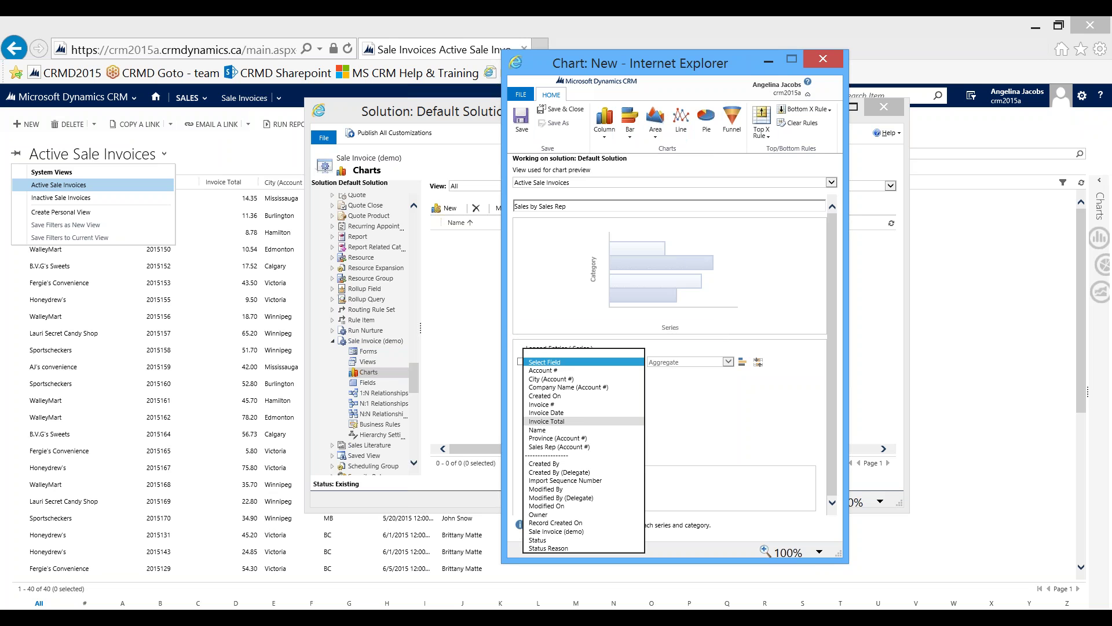
click(546, 421)
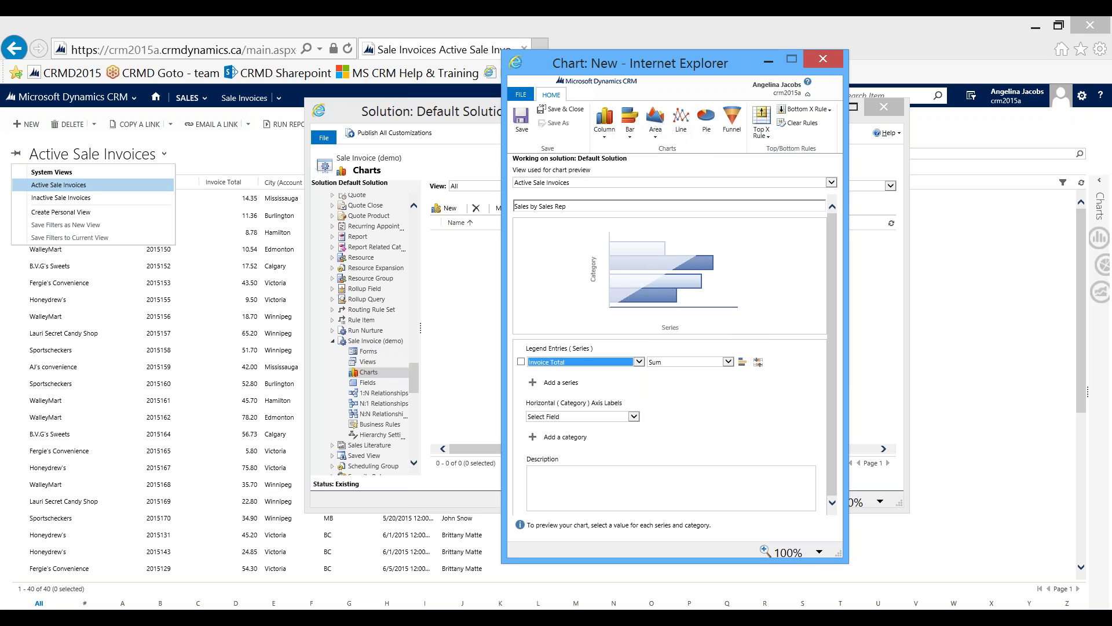
click(728, 362)
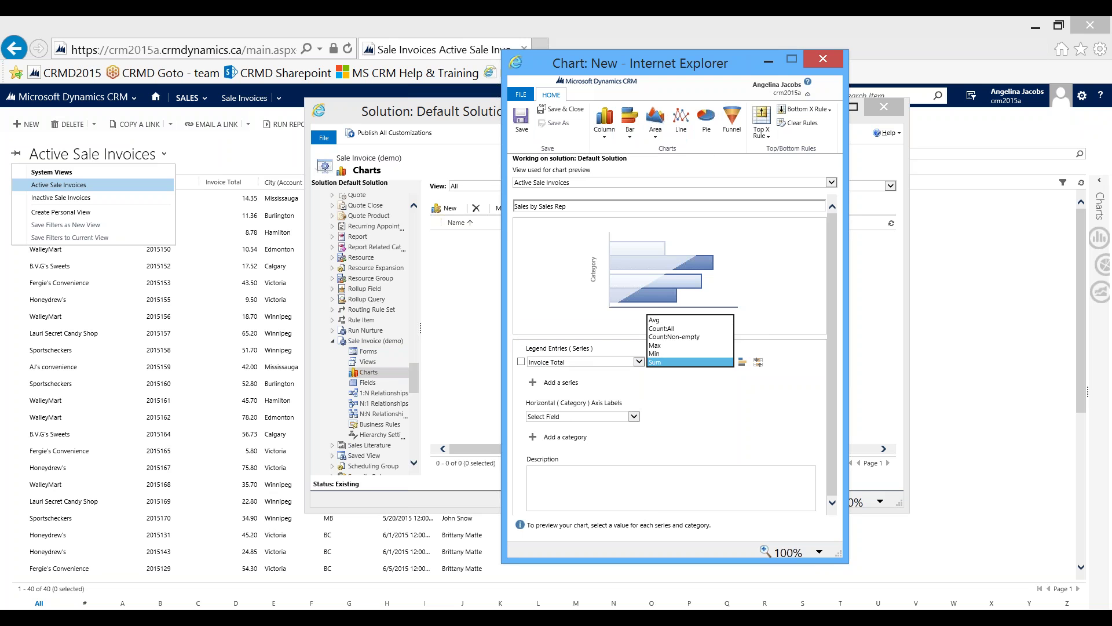
key(Return)
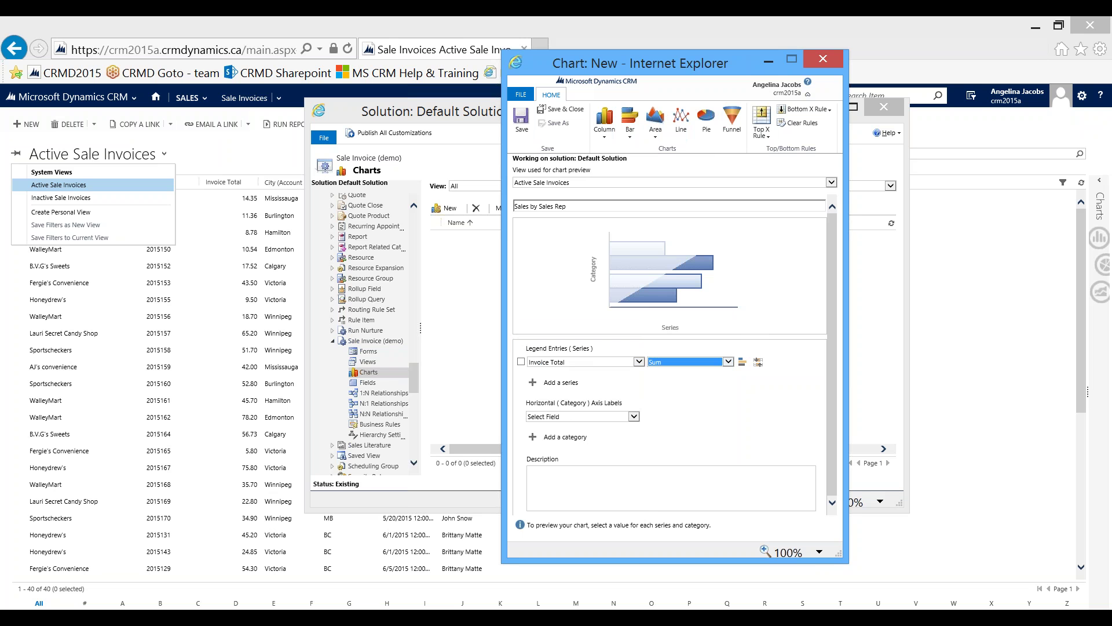
click(580, 416)
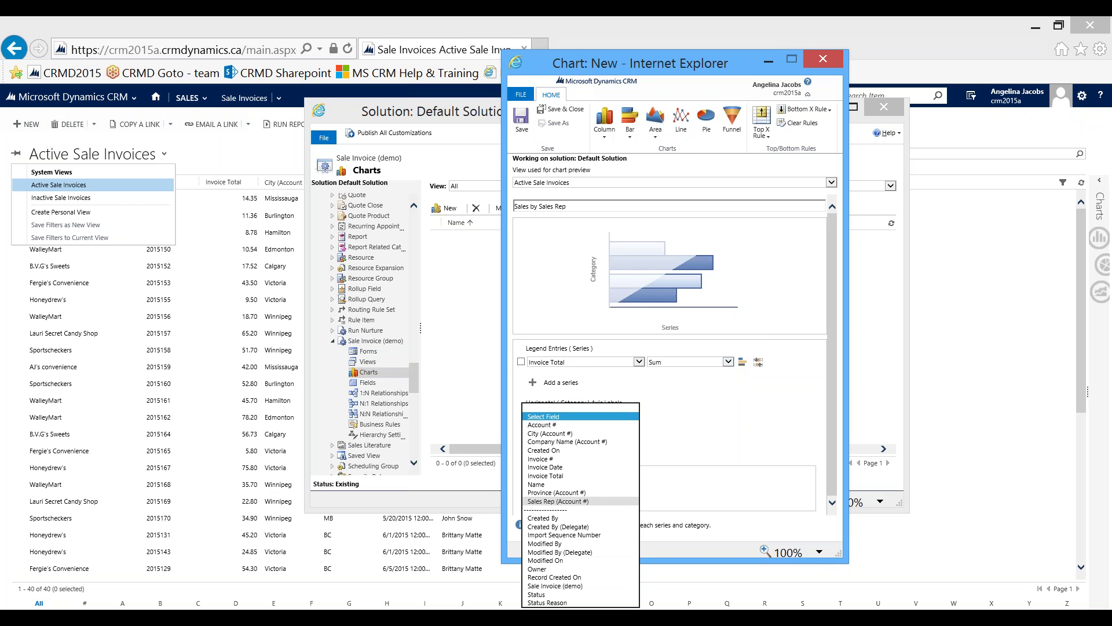
click(579, 501)
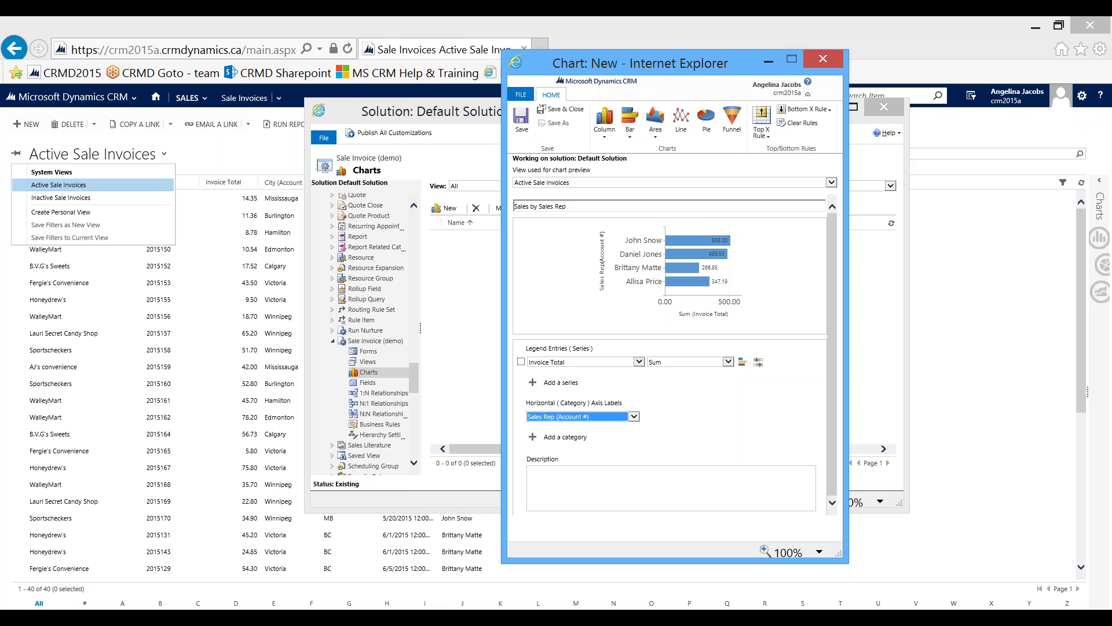
- Check the views available for the chart preview, keep Active Sale Invoices, and save and close the chart
click(559, 182)
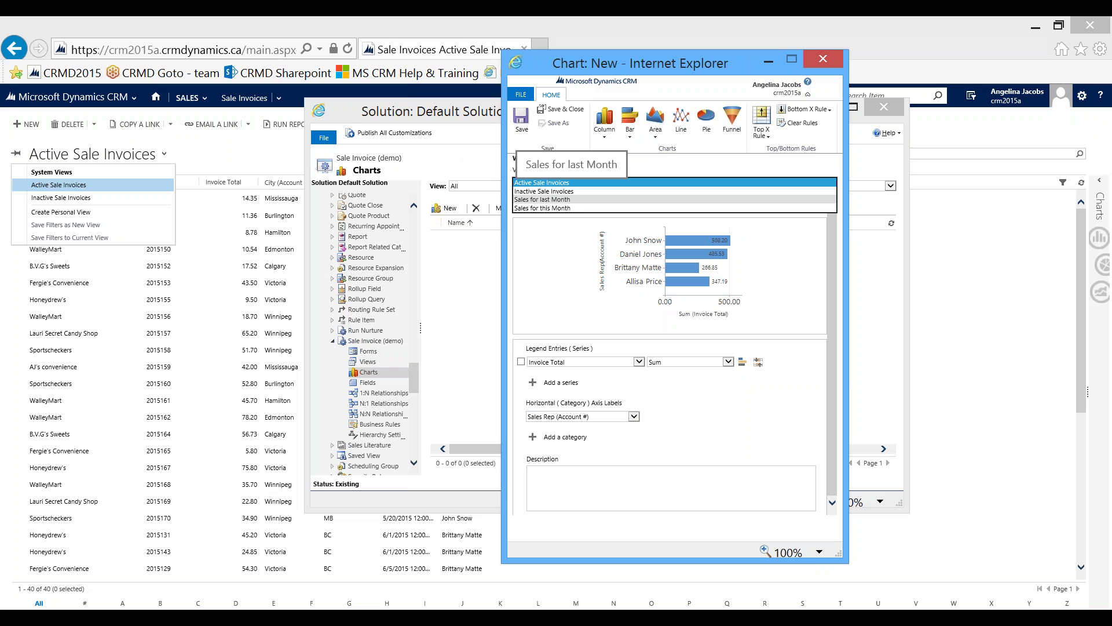
click(559, 182)
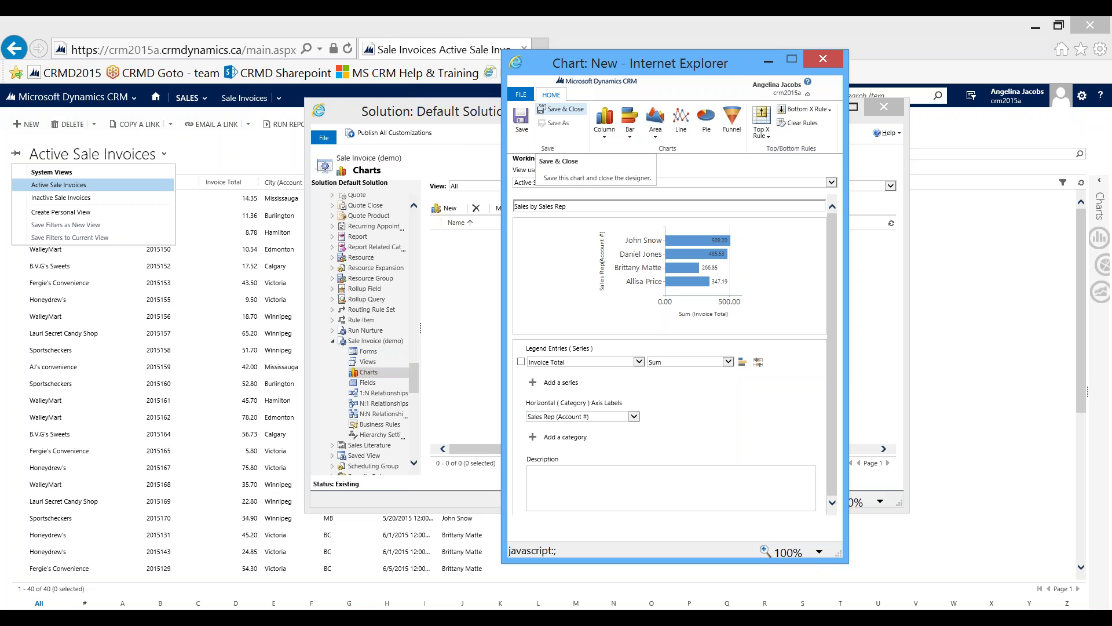
click(560, 108)
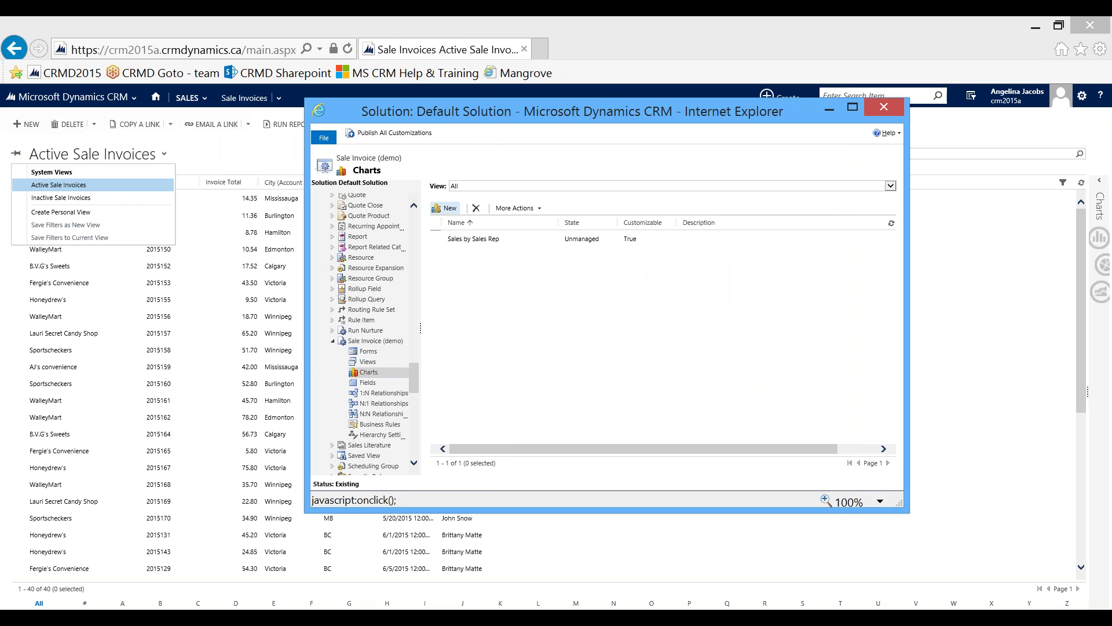
- Create a second Sale Invoice chart named "Sales by Province" with Invoice Total as its series
click(446, 208)
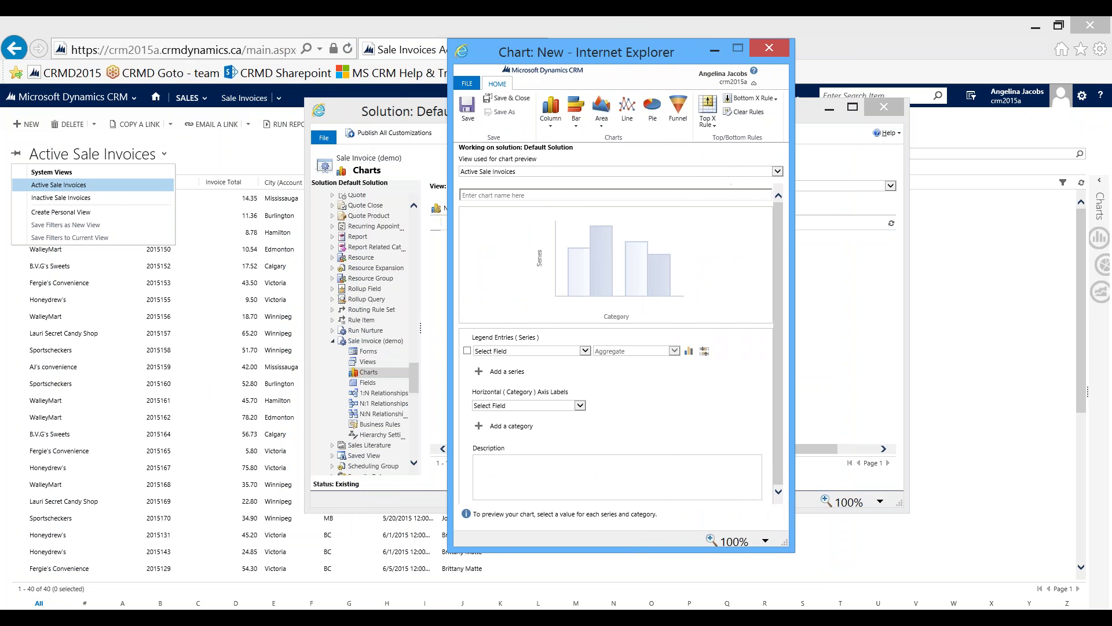
click(500, 195)
text(Sales by Province)
click(585, 350)
click(493, 410)
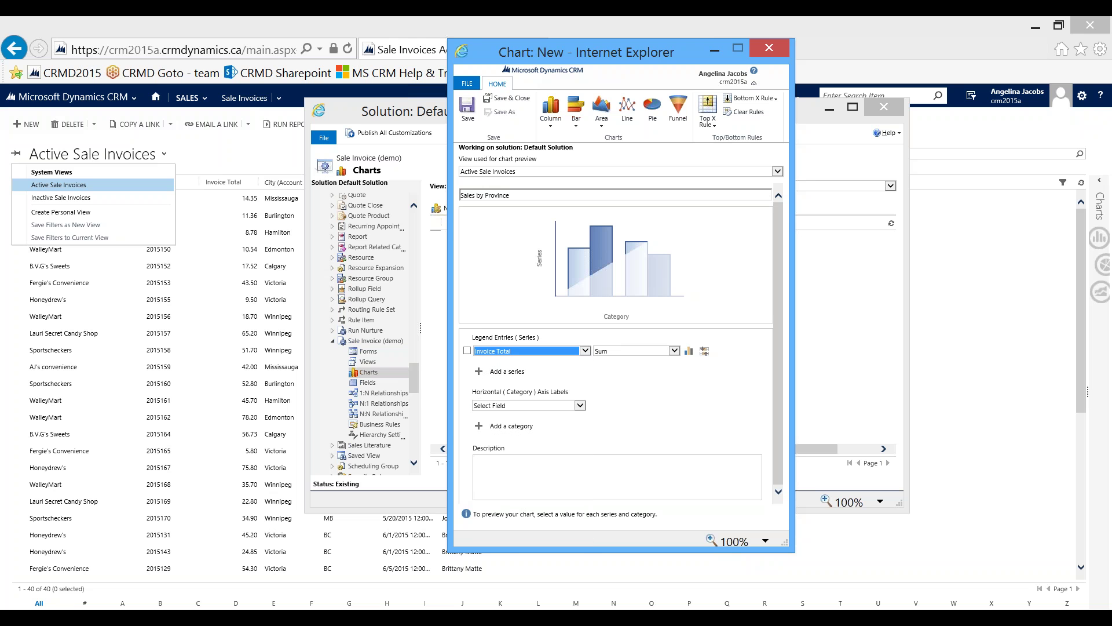
- Make it a pie chart categorised by Province (Account #), and save and close the chart
click(580, 405)
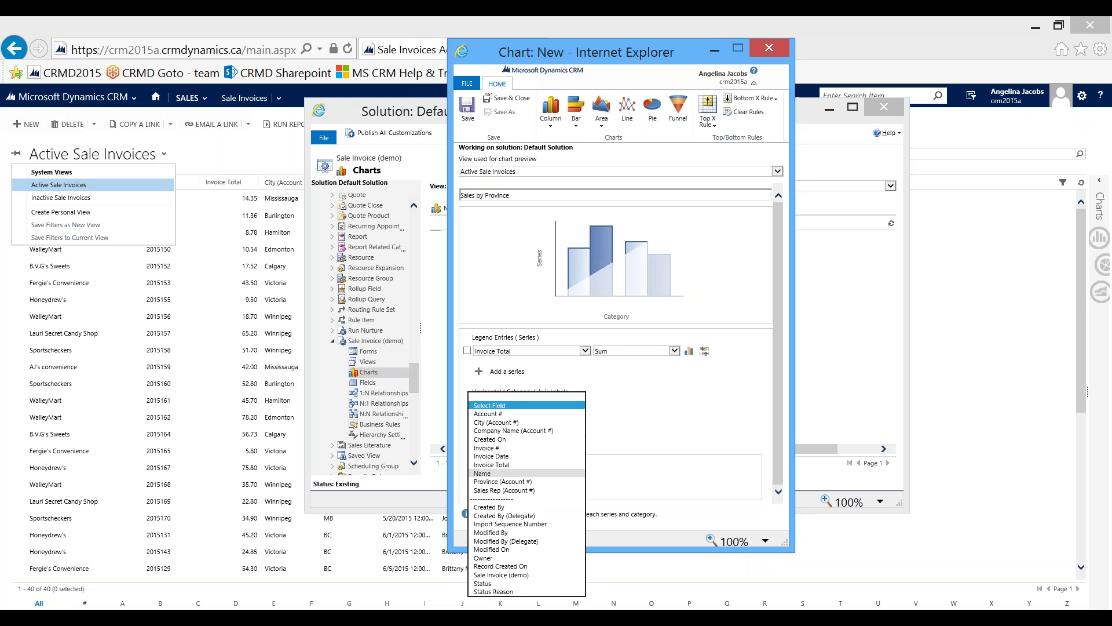
click(544, 480)
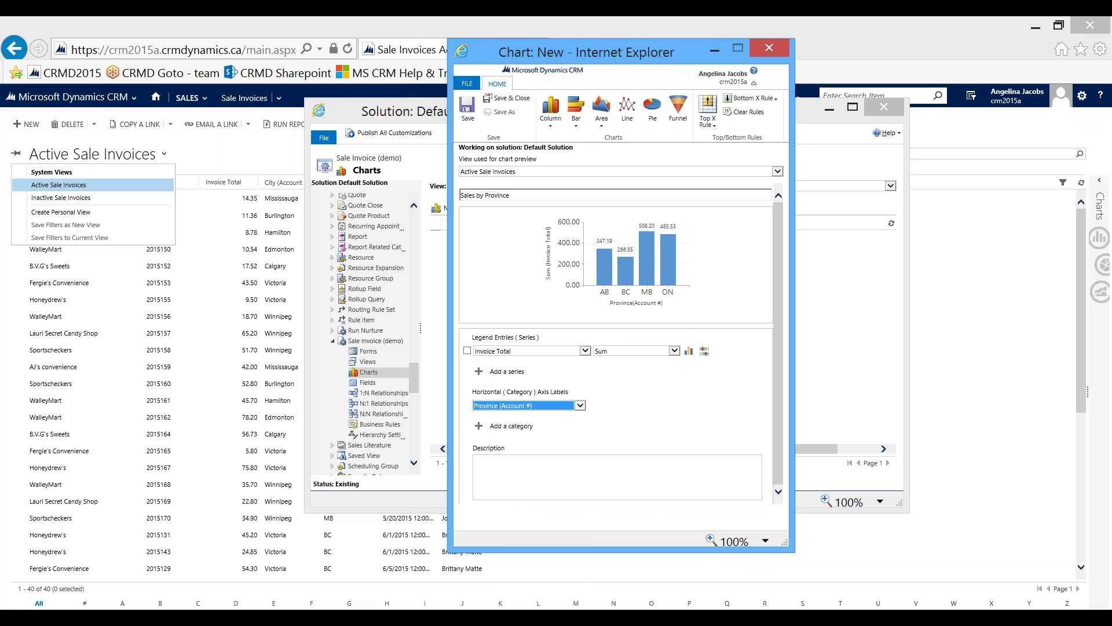
click(653, 107)
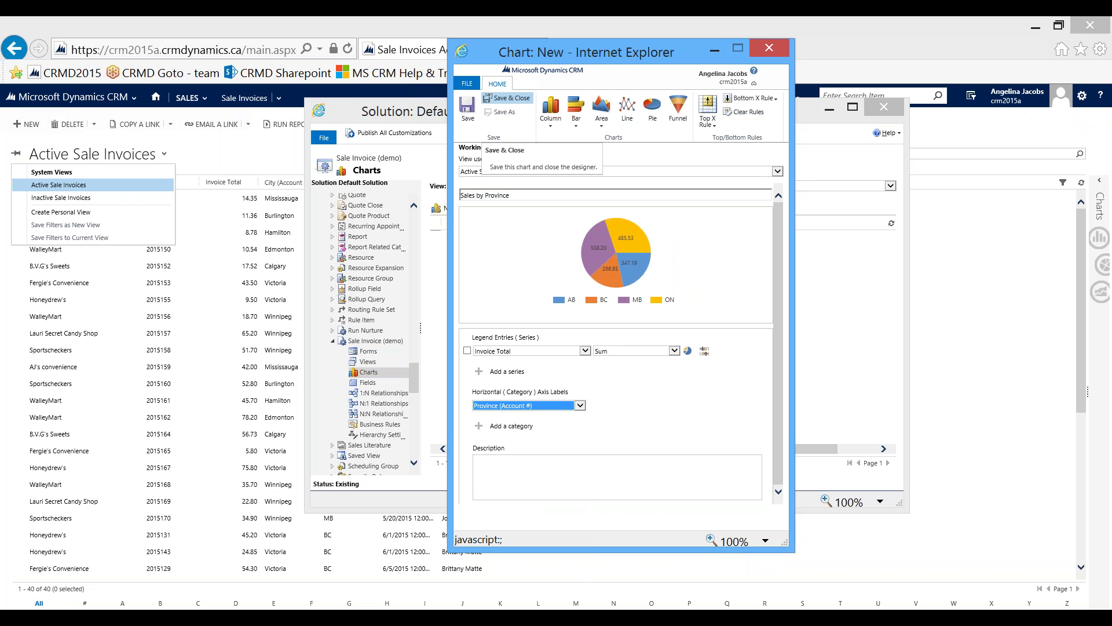
click(506, 97)
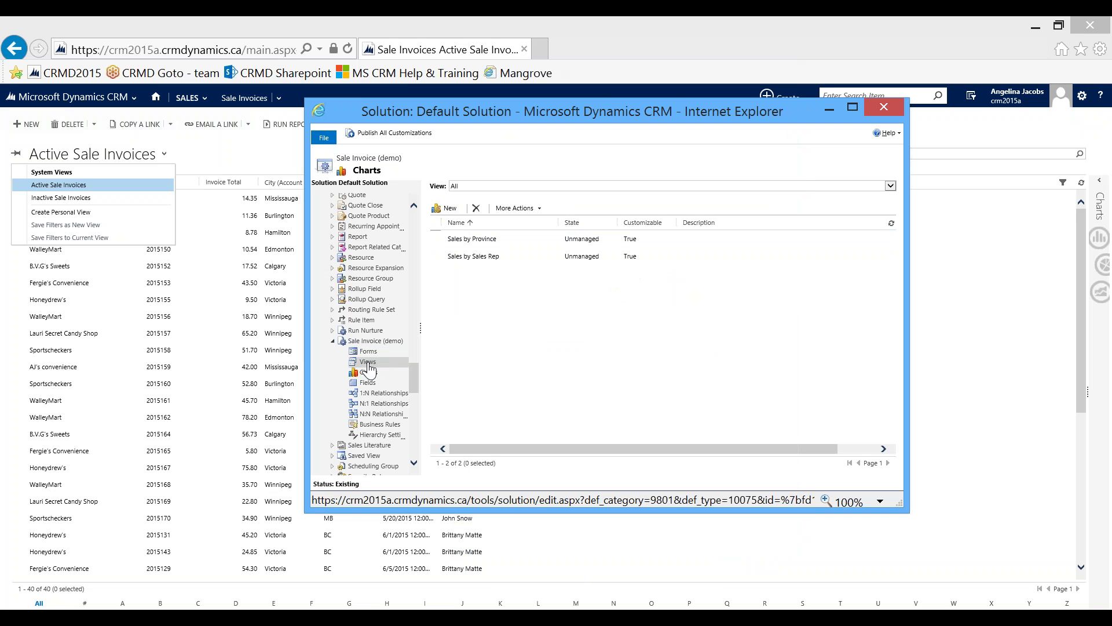
- Open the "Sales for this Month" view and save a copy of it named "Sales for this Year"
click(368, 363)
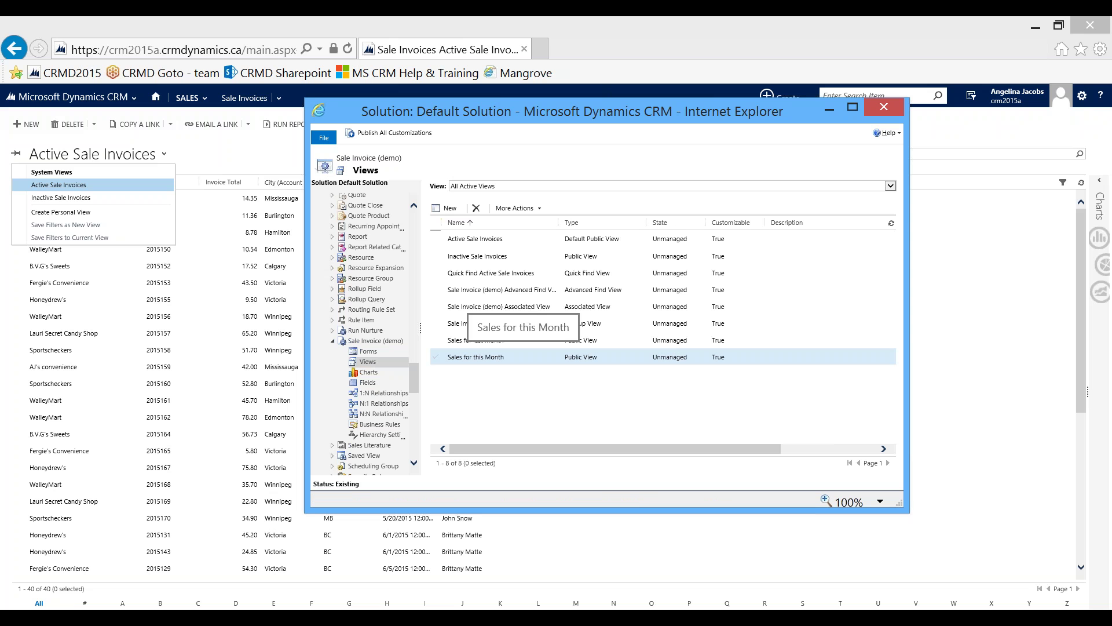
double_click(505, 357)
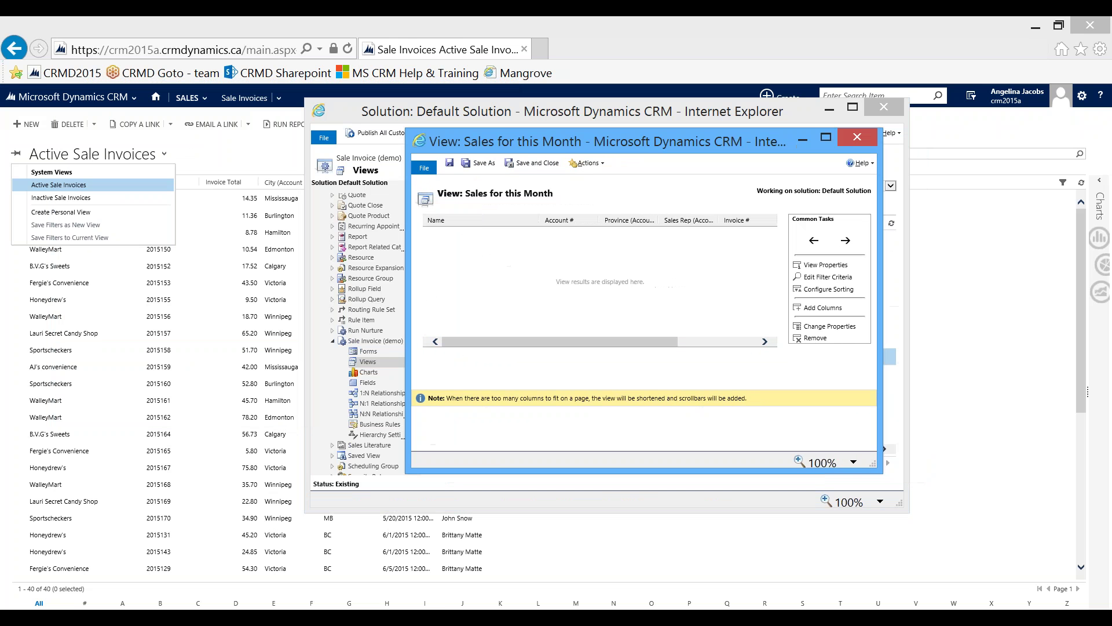
click(480, 163)
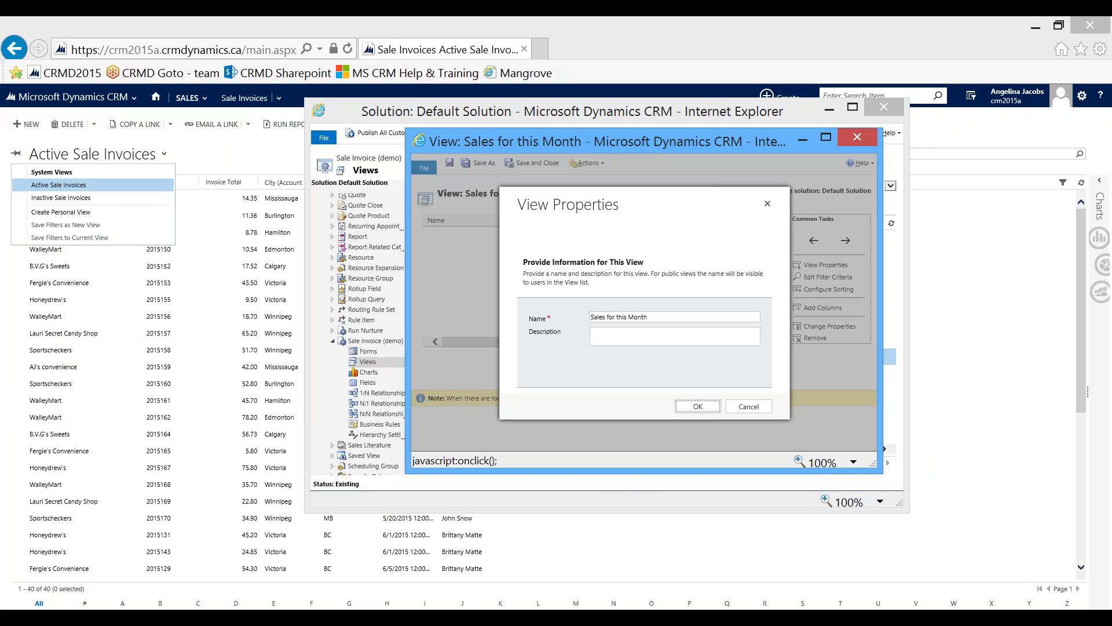
click(659, 316)
key(BackSpace)
key(BackSpace)
key(BackSpace)
key(BackSpace)
key(BackSpace)
text(Yea)
click(705, 409)
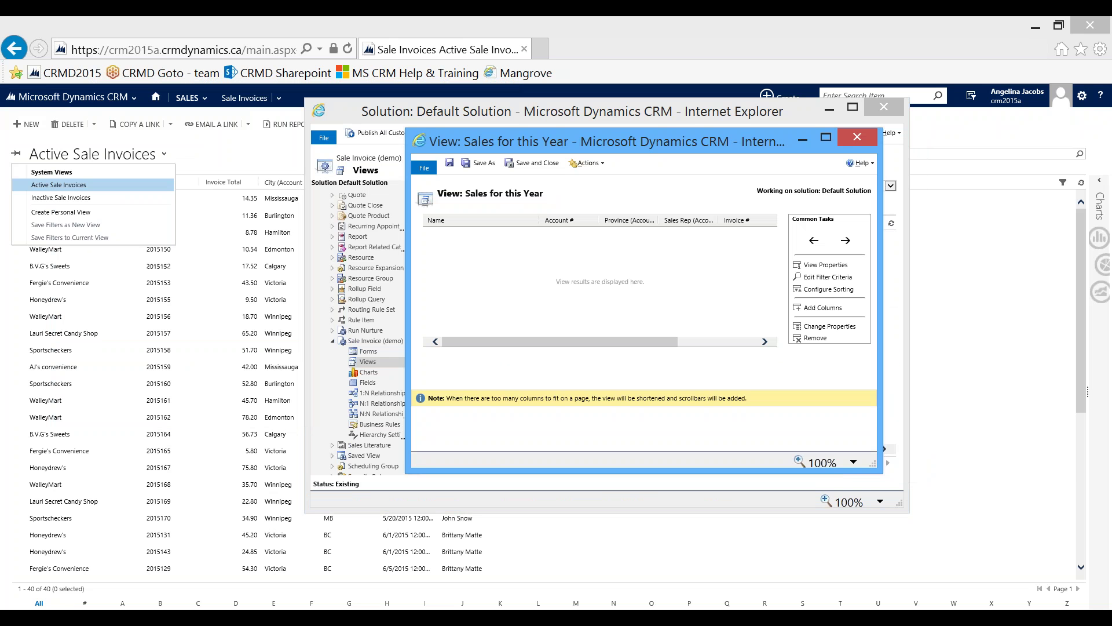
- Change the Invoice Date filter criterion of the "Sales for this Year" view to This Year and apply the criteria
click(827, 277)
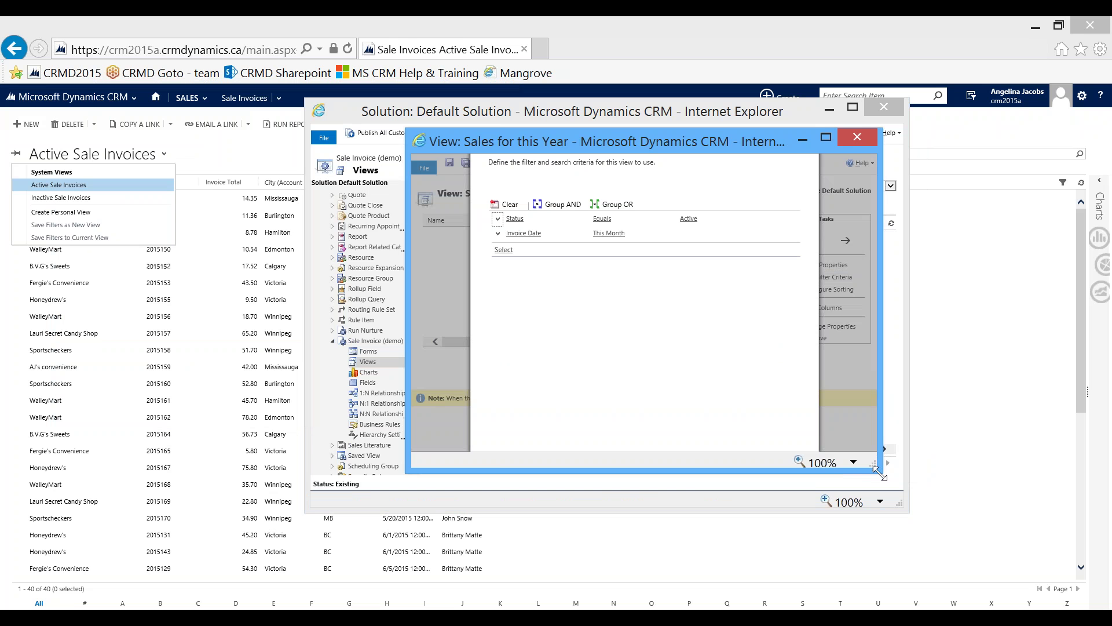
drag(879, 472, 925, 569)
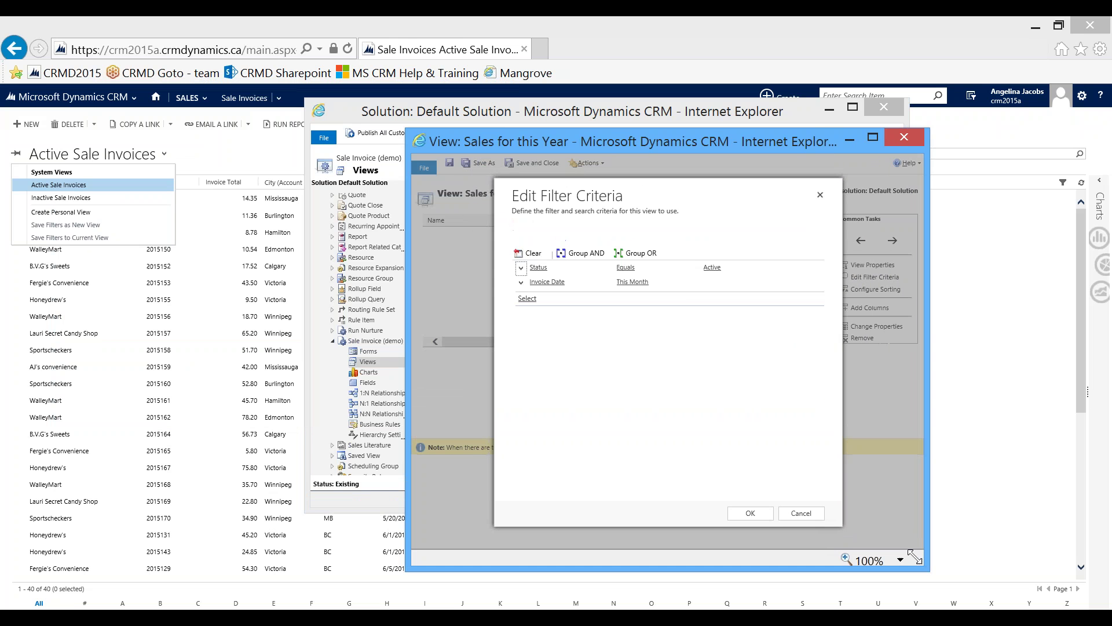
click(634, 281)
key(Down)
key(Down)
key(Down)
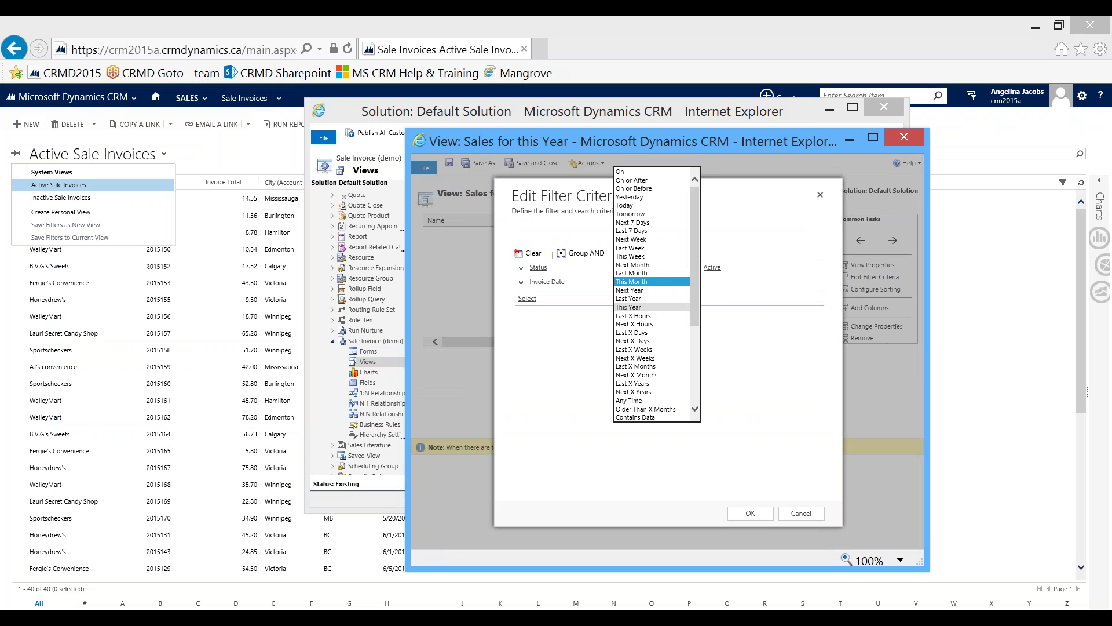
key(Return)
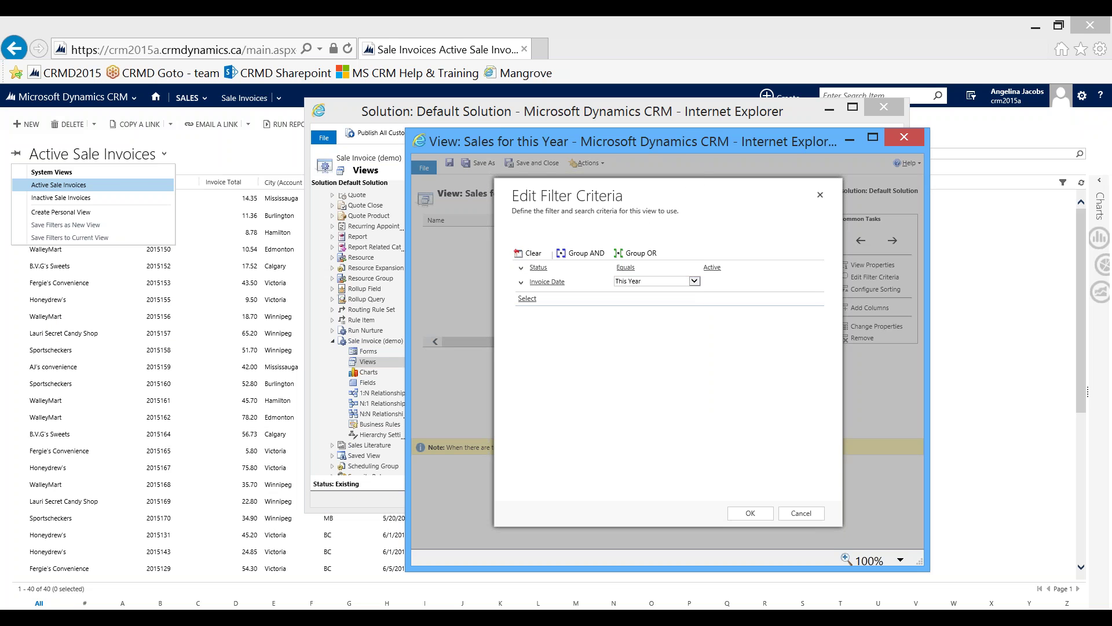
click(741, 514)
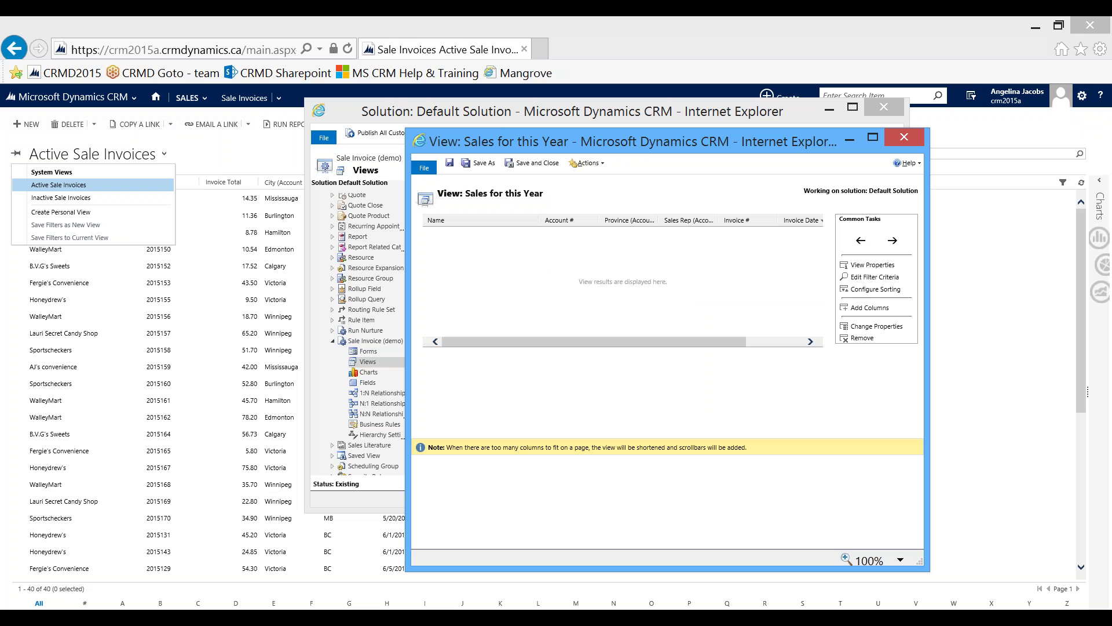
- Save and close the "Sales for this Year" view and publish all customizations
click(531, 163)
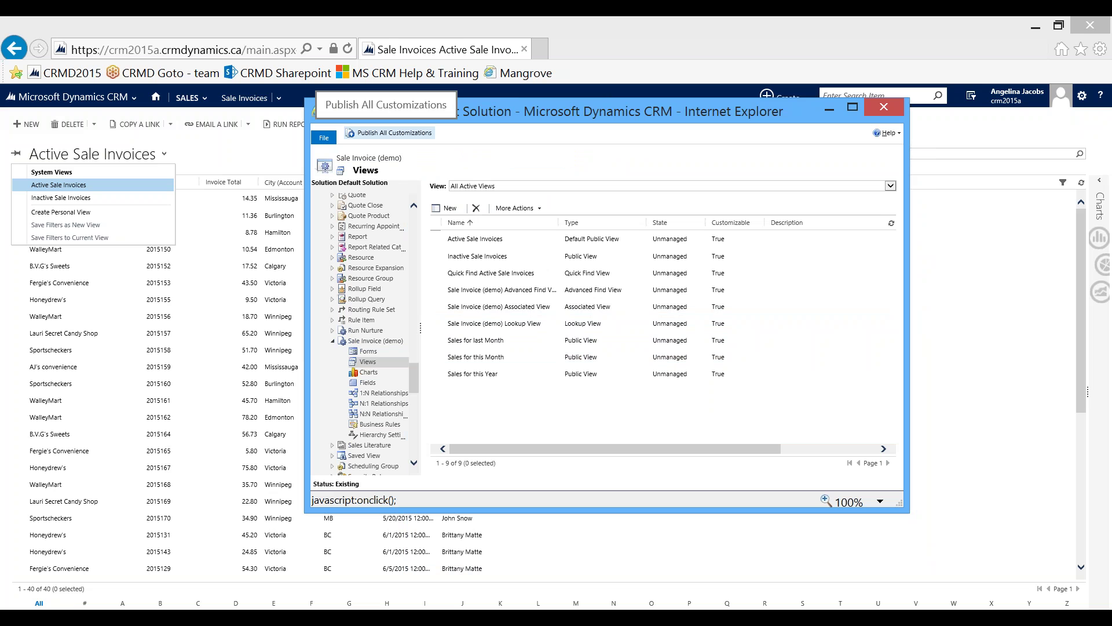
click(390, 133)
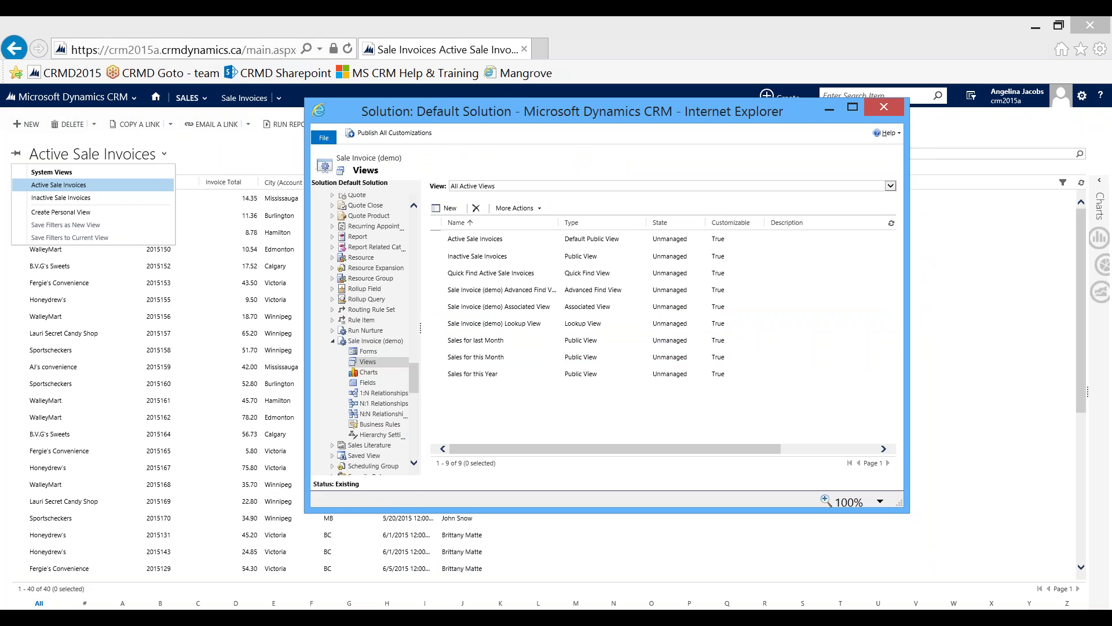
- Reload the Sale Invoices page and display the "Sales for last Month" view followed by the "Sales for this Month" view
click(497, 50)
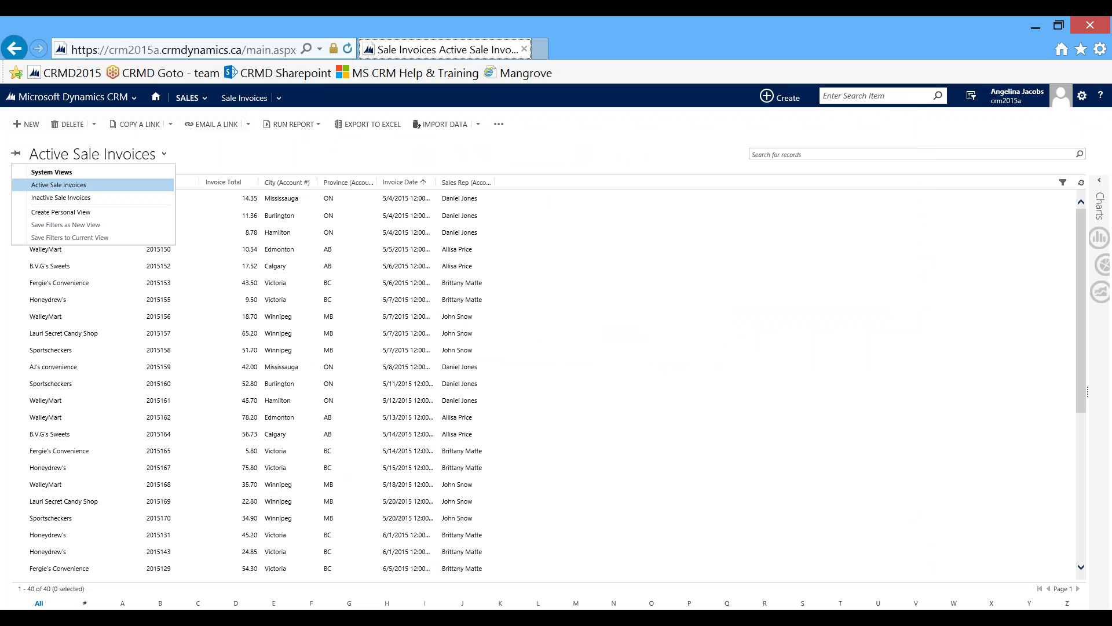
click(348, 49)
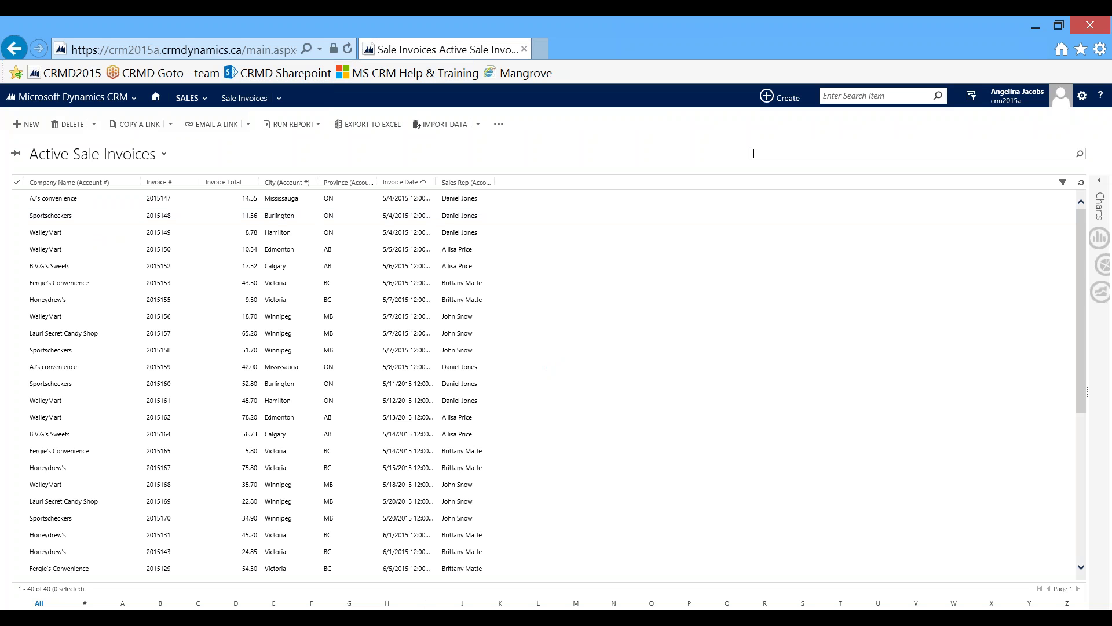
click(164, 154)
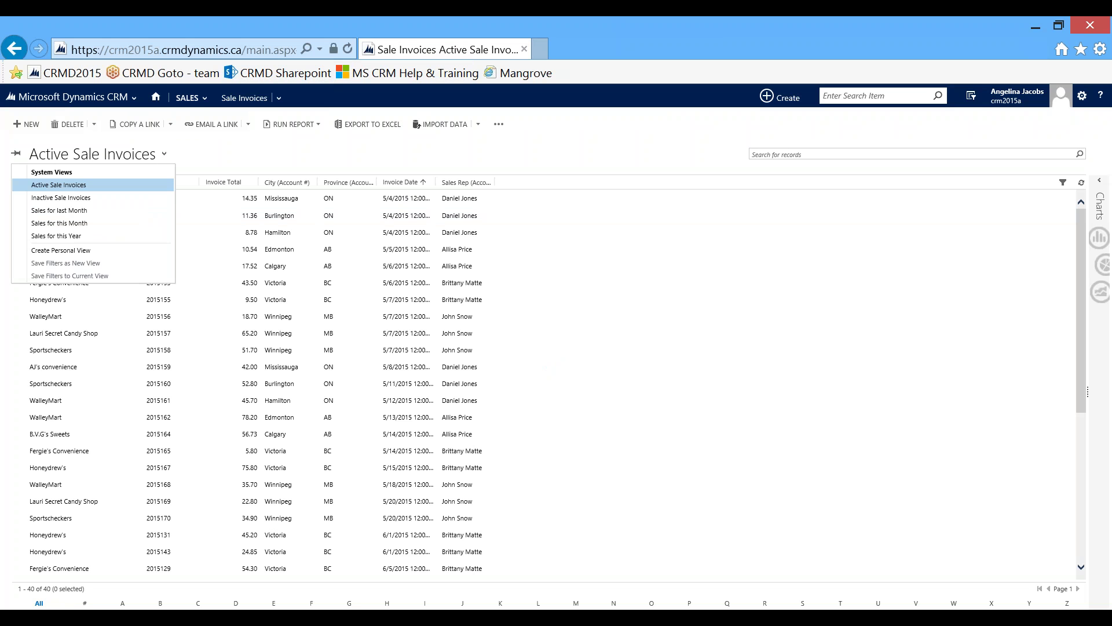
click(138, 211)
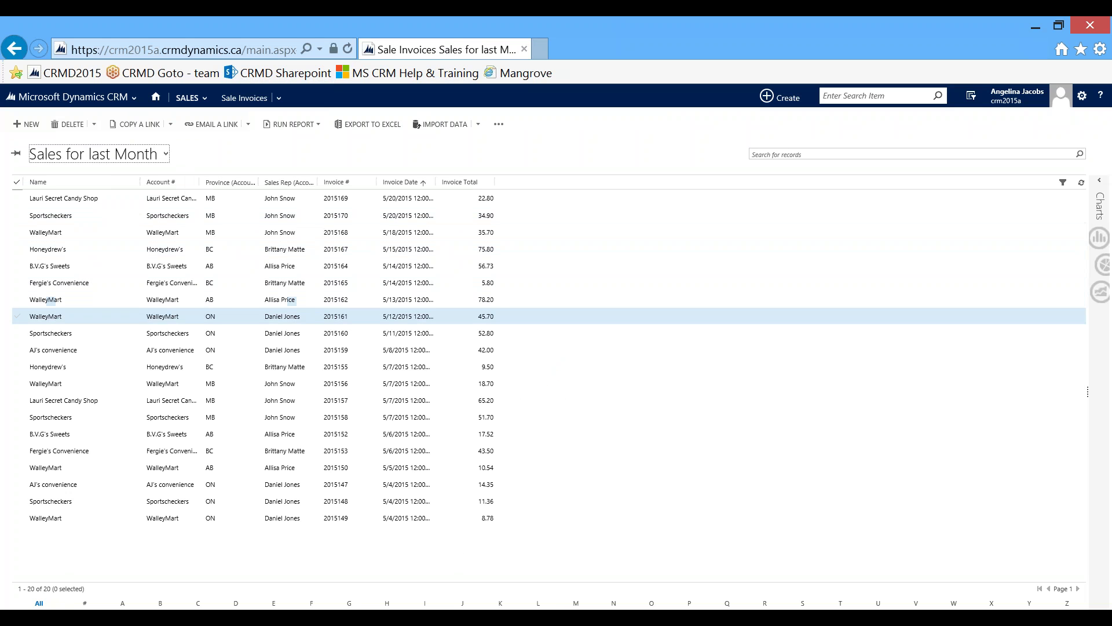
click(165, 154)
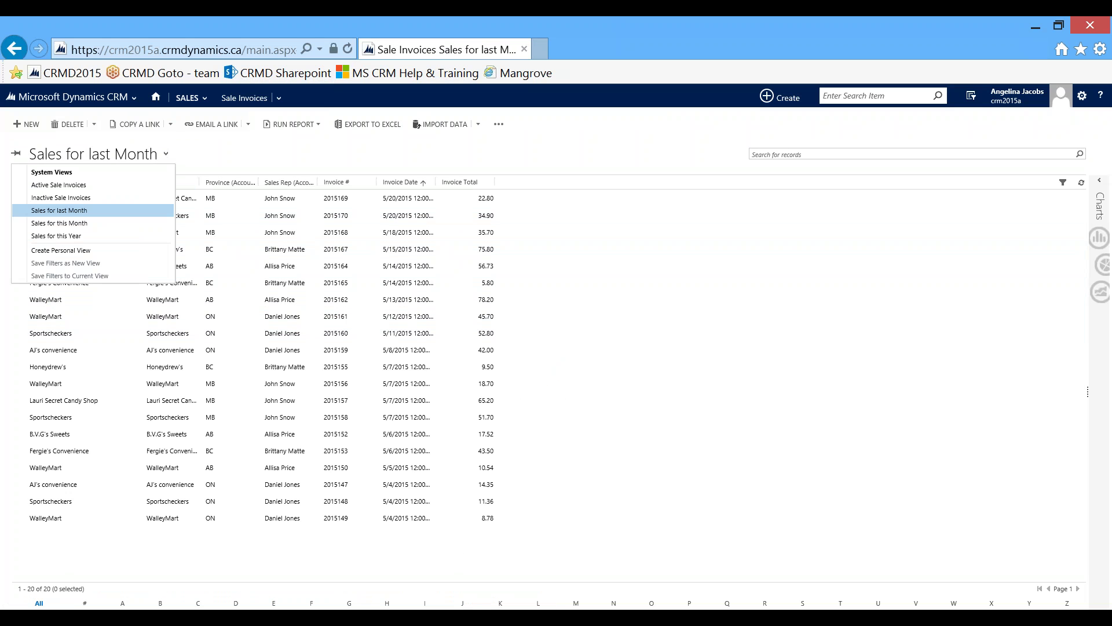
click(124, 224)
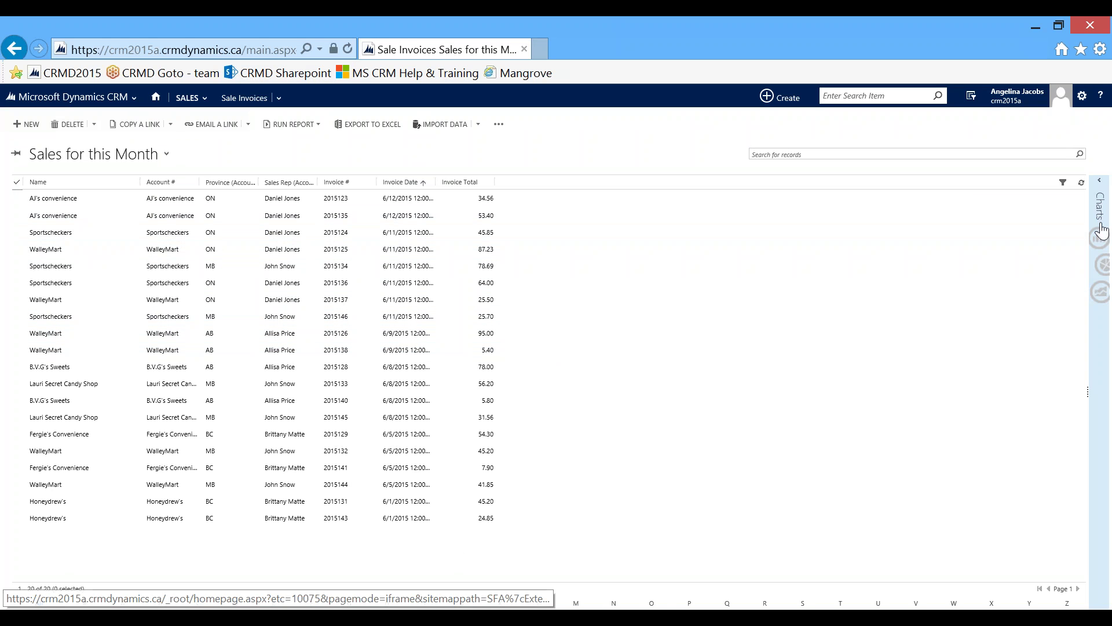
- Show the chart pane beside the "Sales for this Month" list and switch its chart to "Sales by Sales Rep"
click(1103, 248)
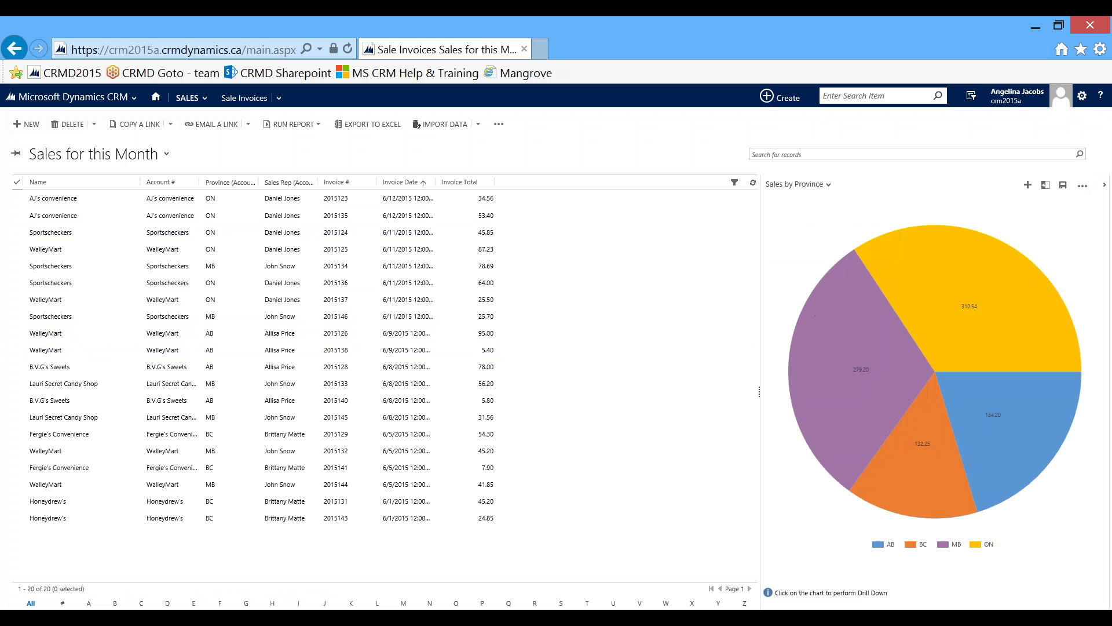
click(828, 184)
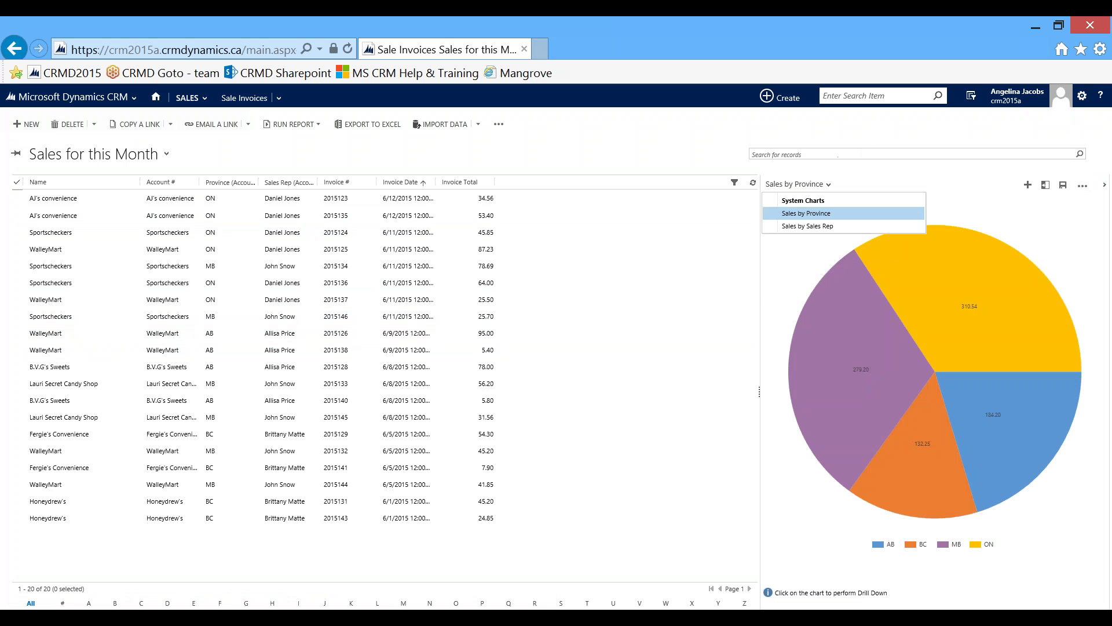
click(824, 225)
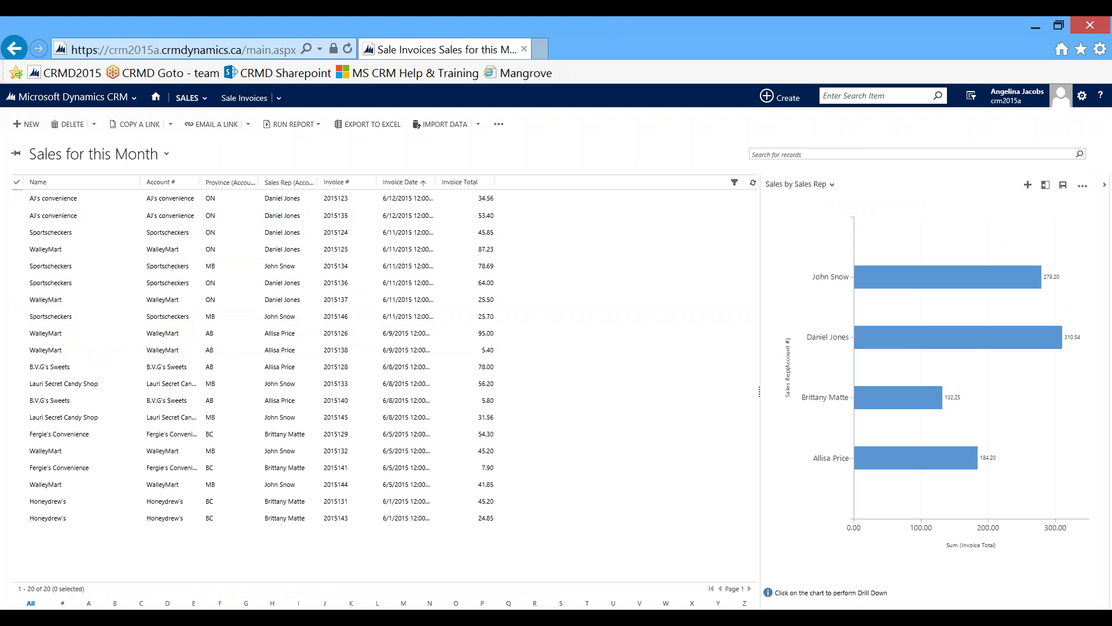
- Switch to the "Sales for last Month" view and filter its invoices by the first and third sales reps' chart bars in turn
click(165, 154)
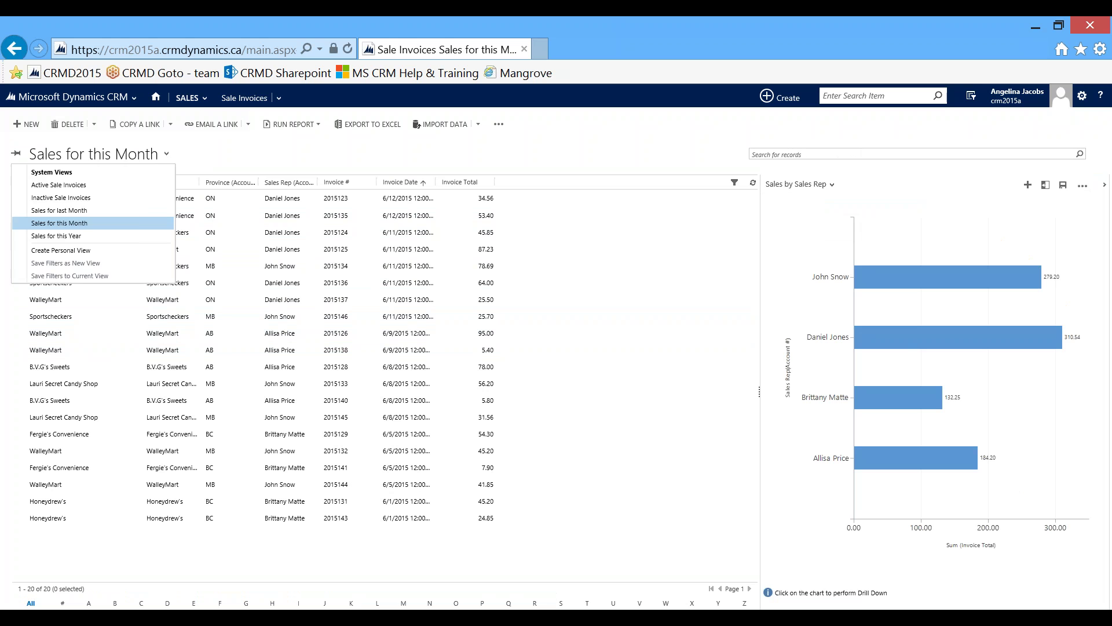
click(128, 213)
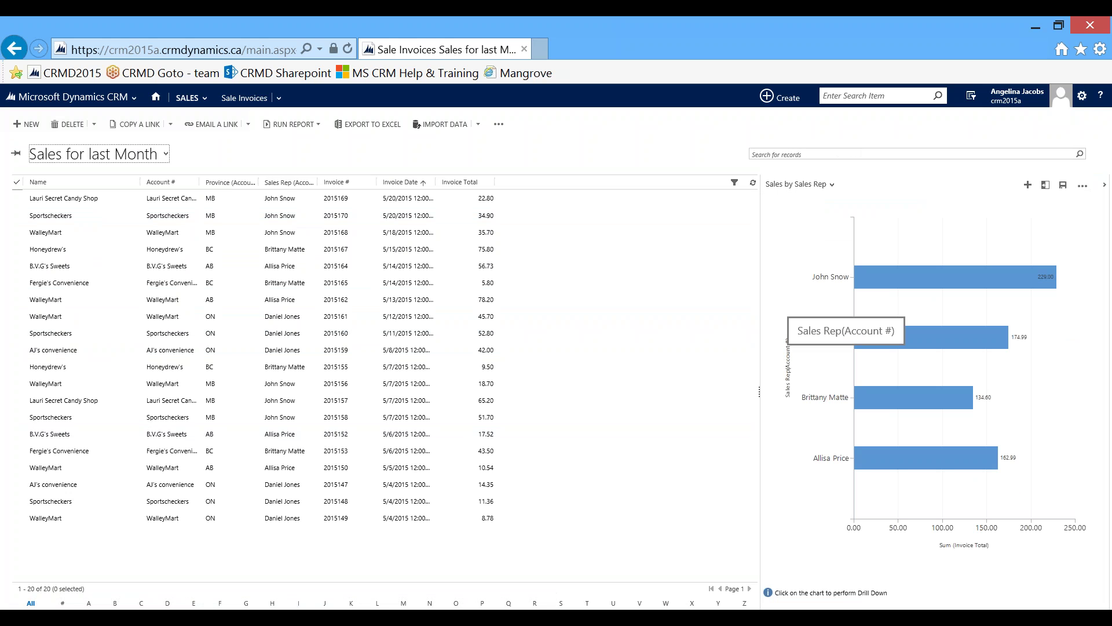
click(898, 278)
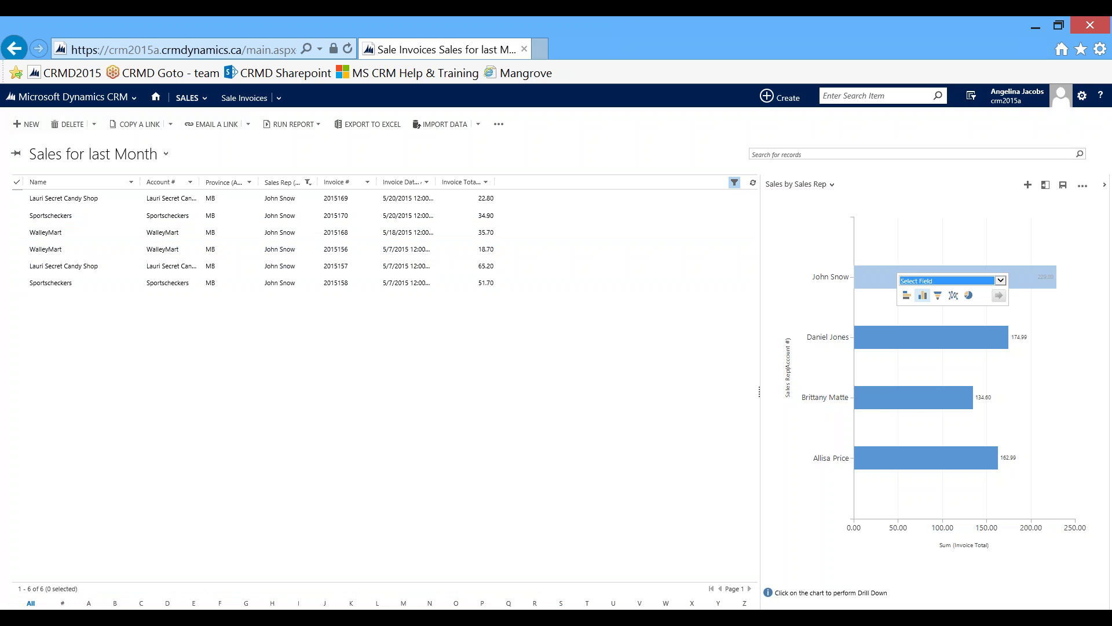
click(876, 400)
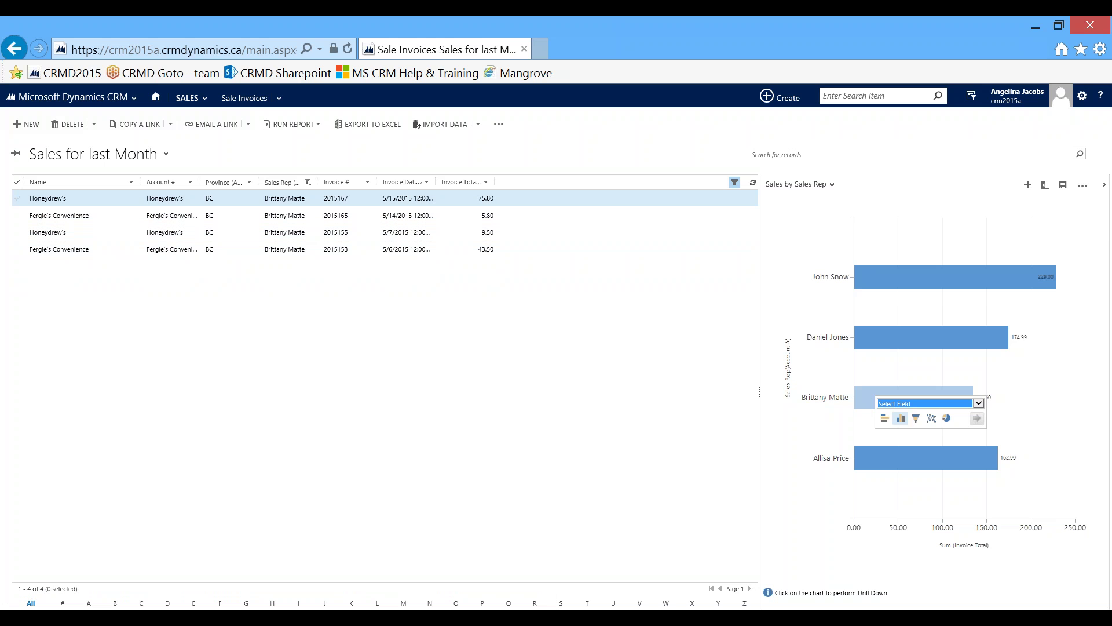
- Switch to the "Sales for this Year" view and display the "Sales by Province" chart
click(157, 159)
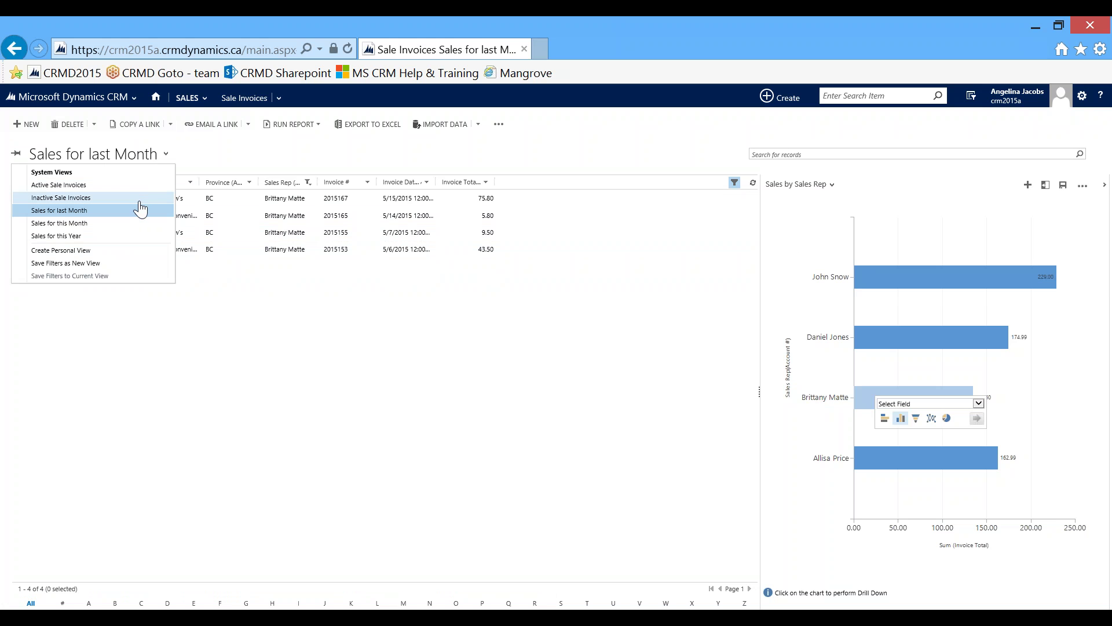
click(138, 237)
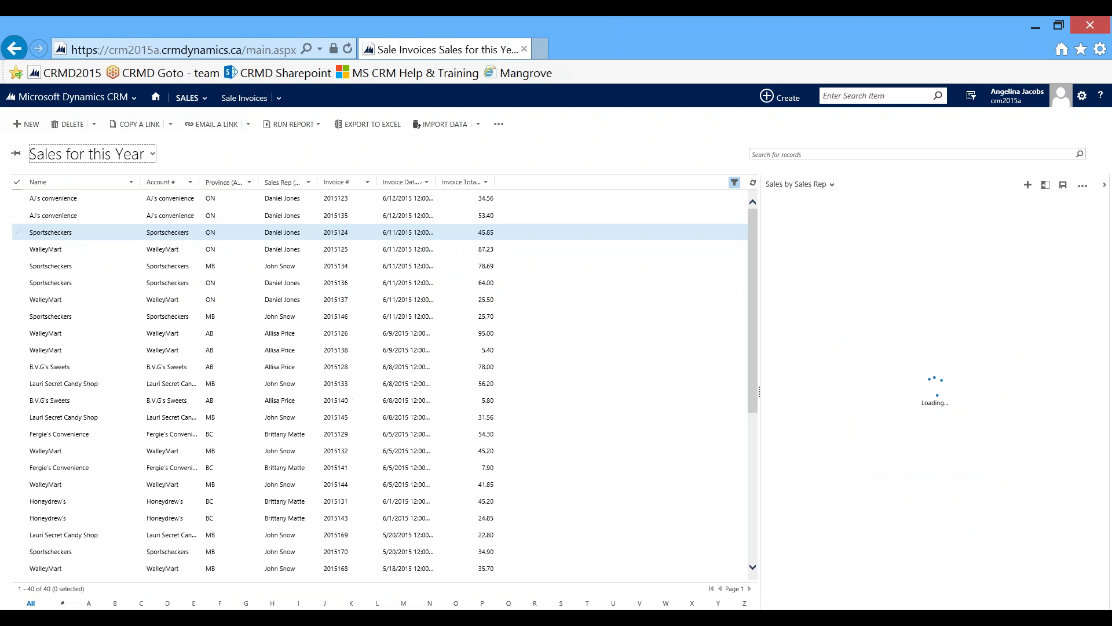
click(806, 185)
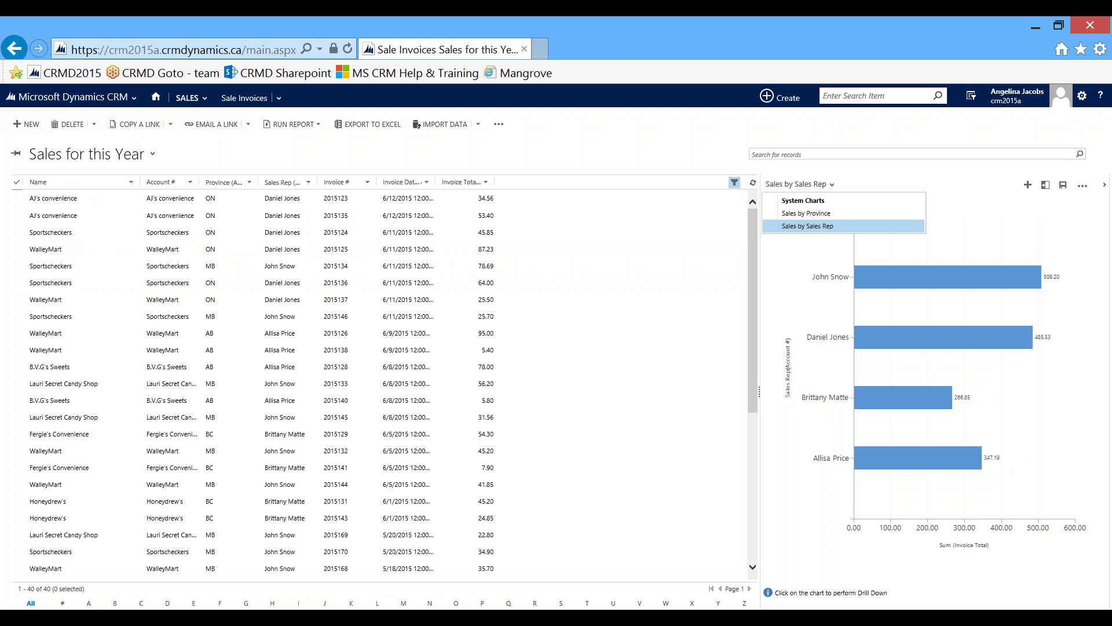
click(808, 213)
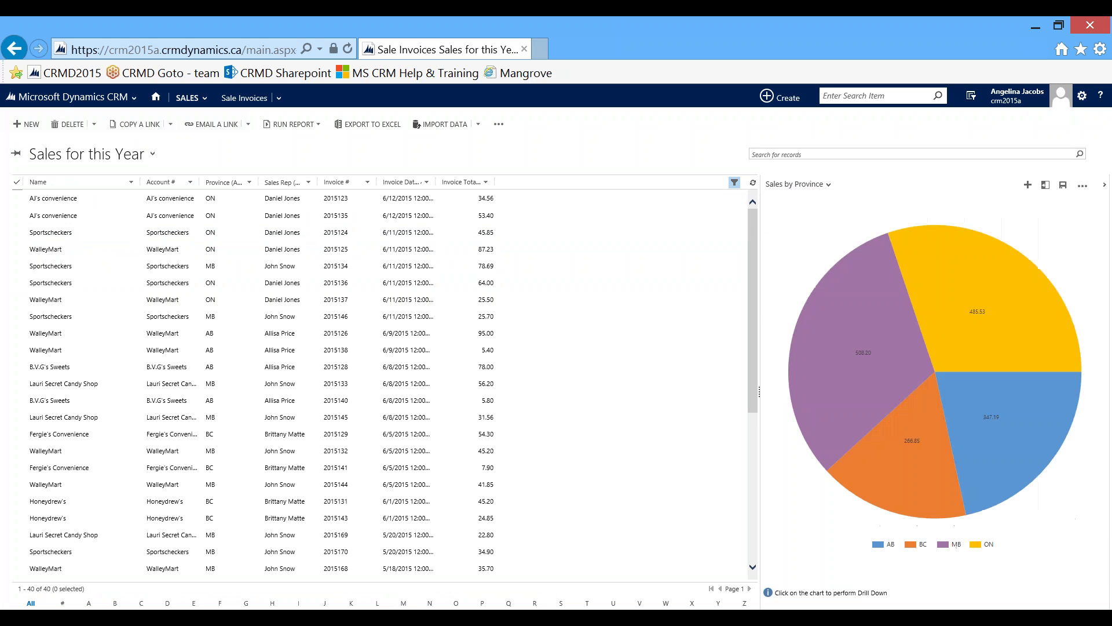
- Inspect the province totals on the pie chart, filter the invoices by the ON slice, and open its drill-down field choices
mouse_move(847, 356)
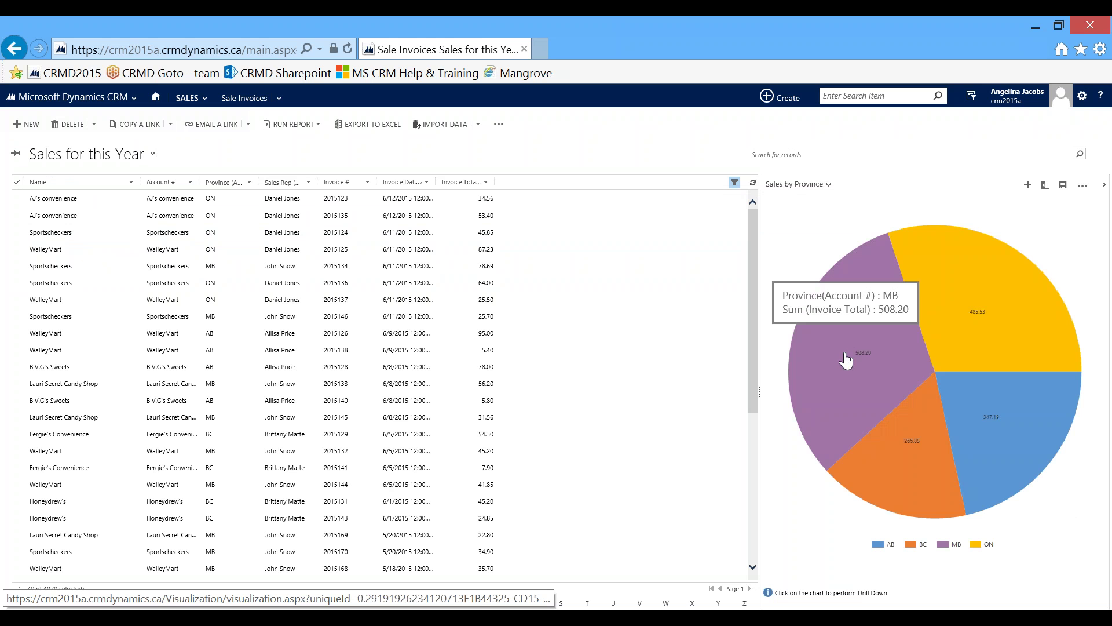
mouse_move(1025, 348)
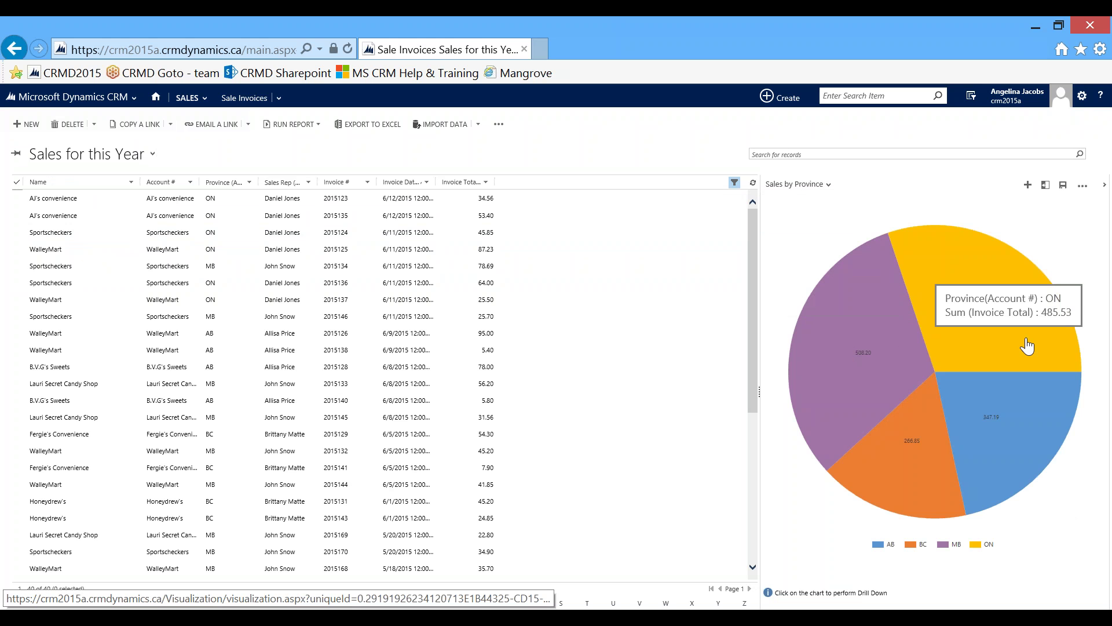
mouse_move(889, 313)
click(945, 267)
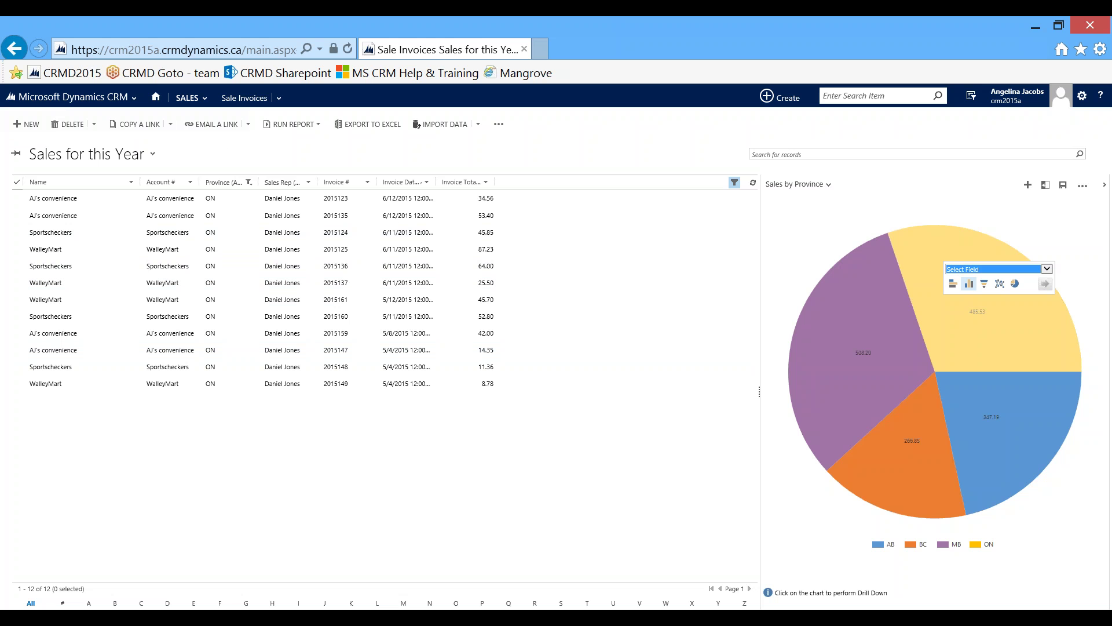
click(1046, 268)
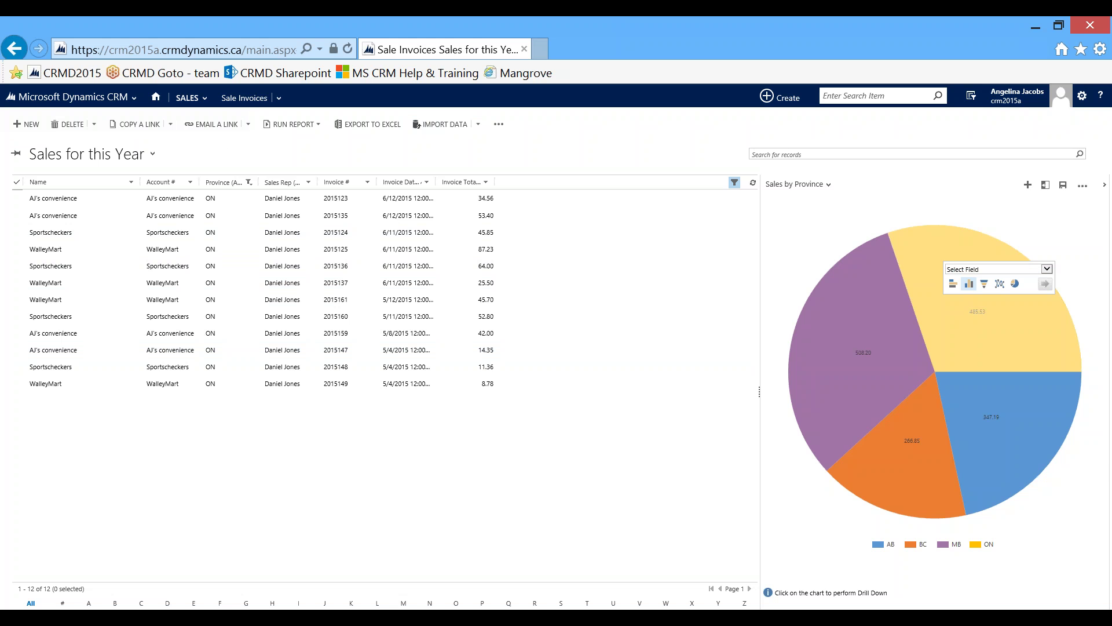
- Switch to the Default Solution window and open its Dashboards component list
mouse_move(174, 617)
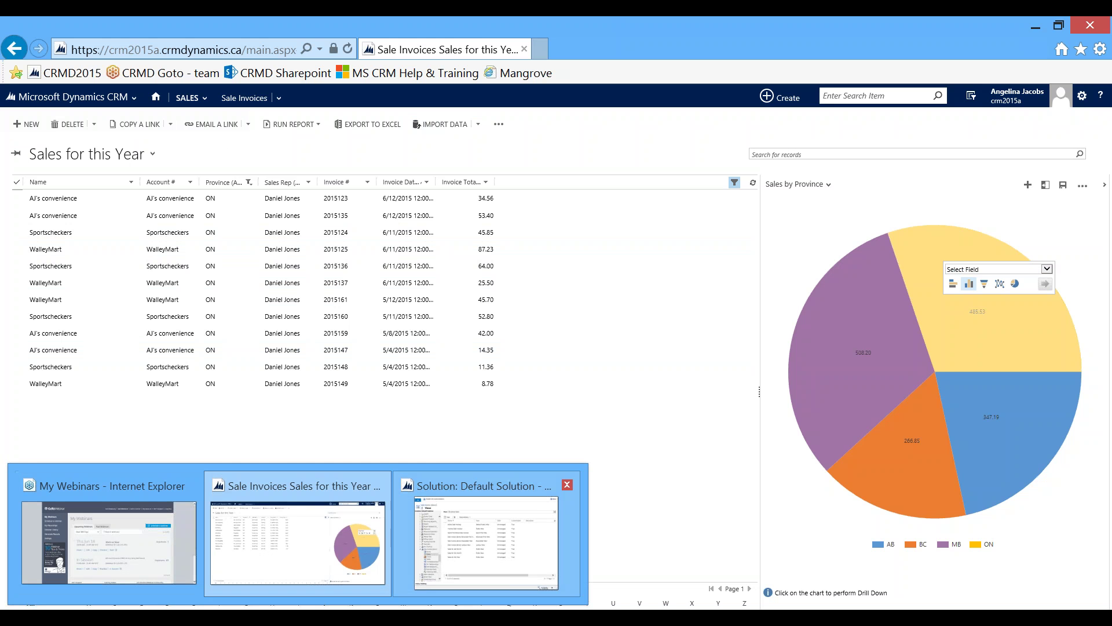
click(487, 542)
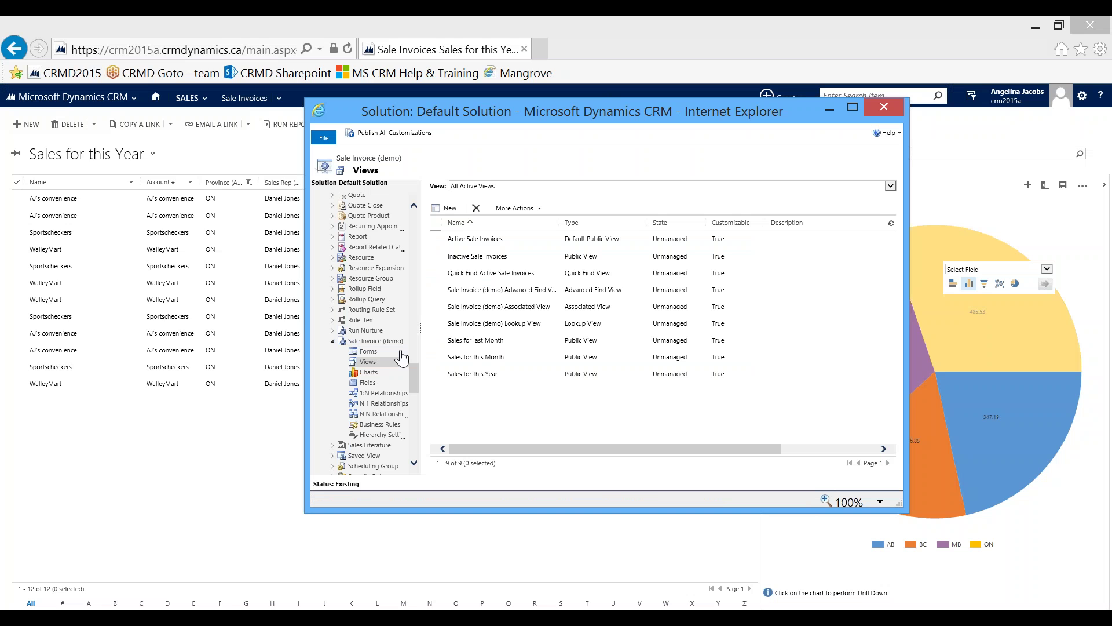
scroll(412, 377, down, 5)
scroll(371, 330, down, 5)
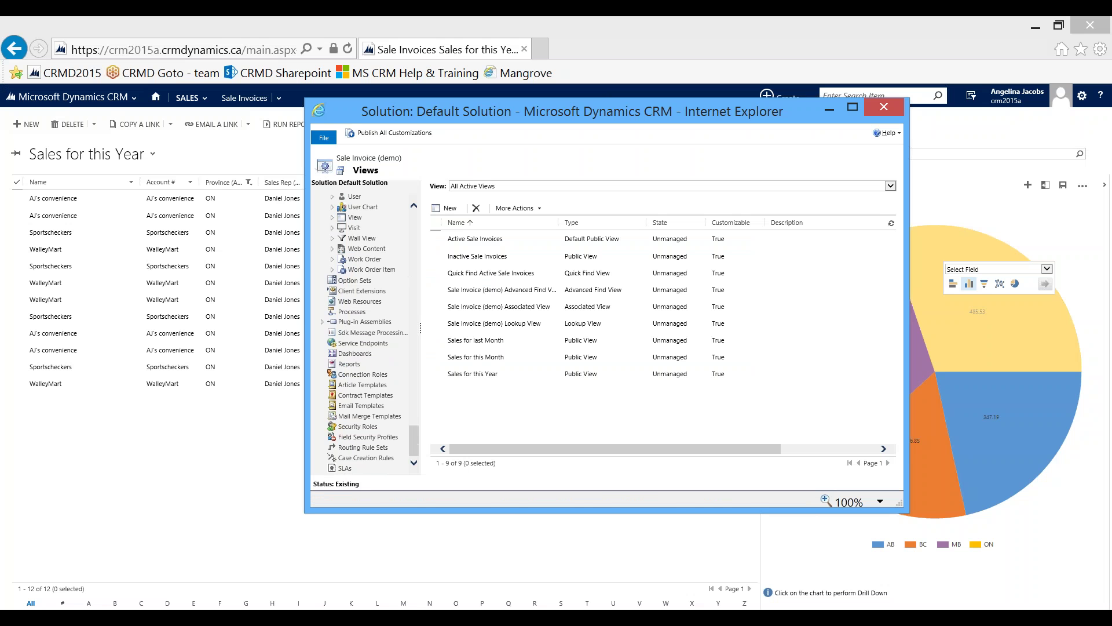
click(355, 353)
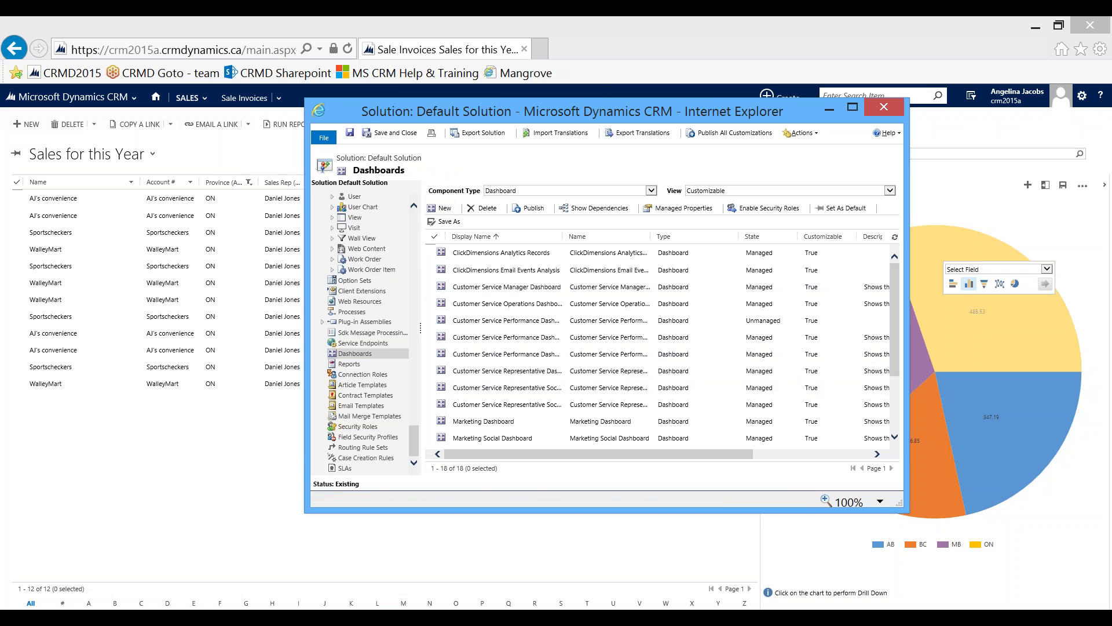
- Return to the main CRM window and view the dashboards of the Sales area
click(884, 107)
click(72, 96)
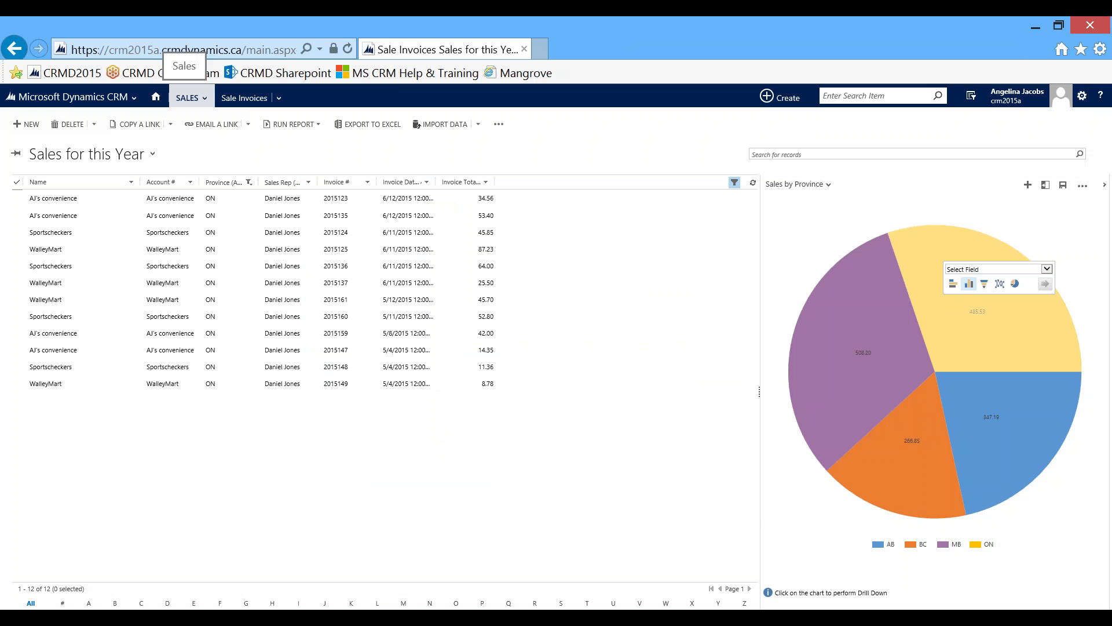
click(187, 97)
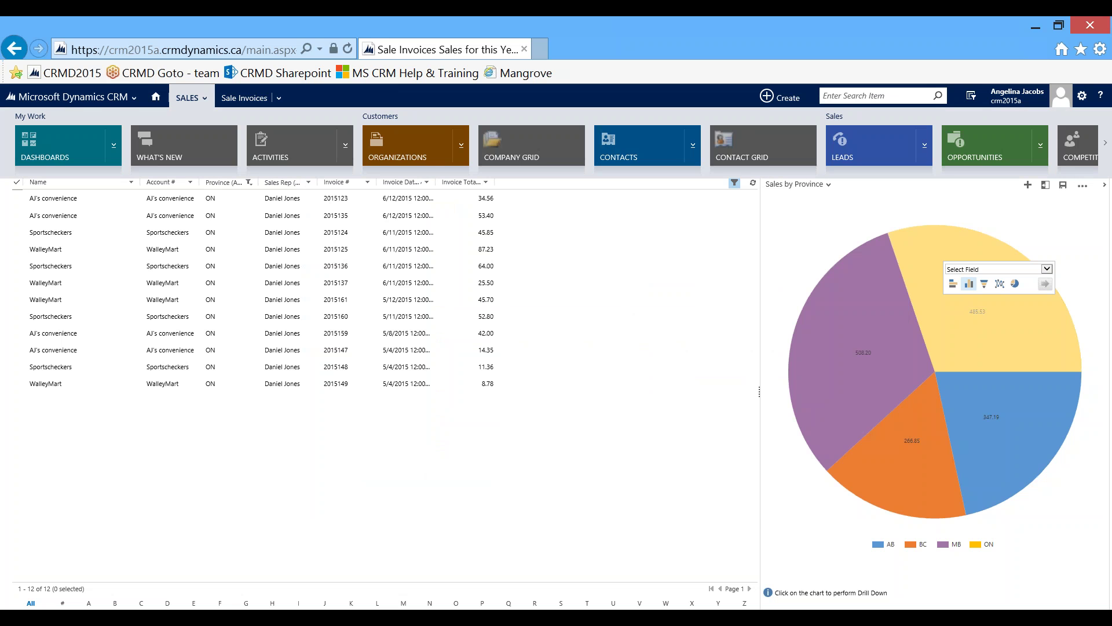
click(60, 146)
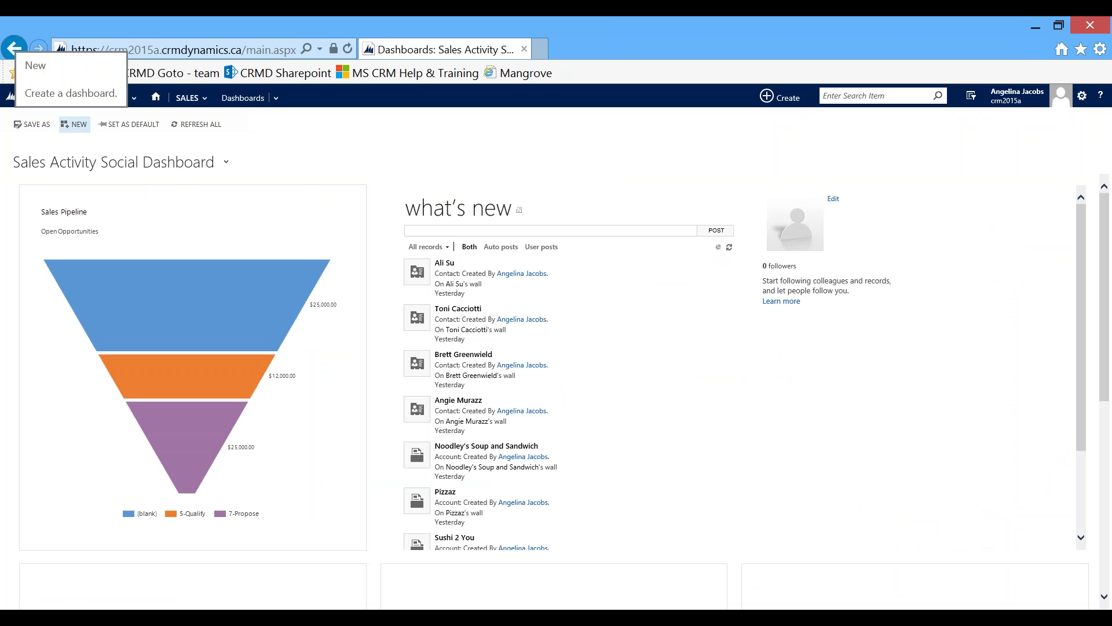
click(74, 98)
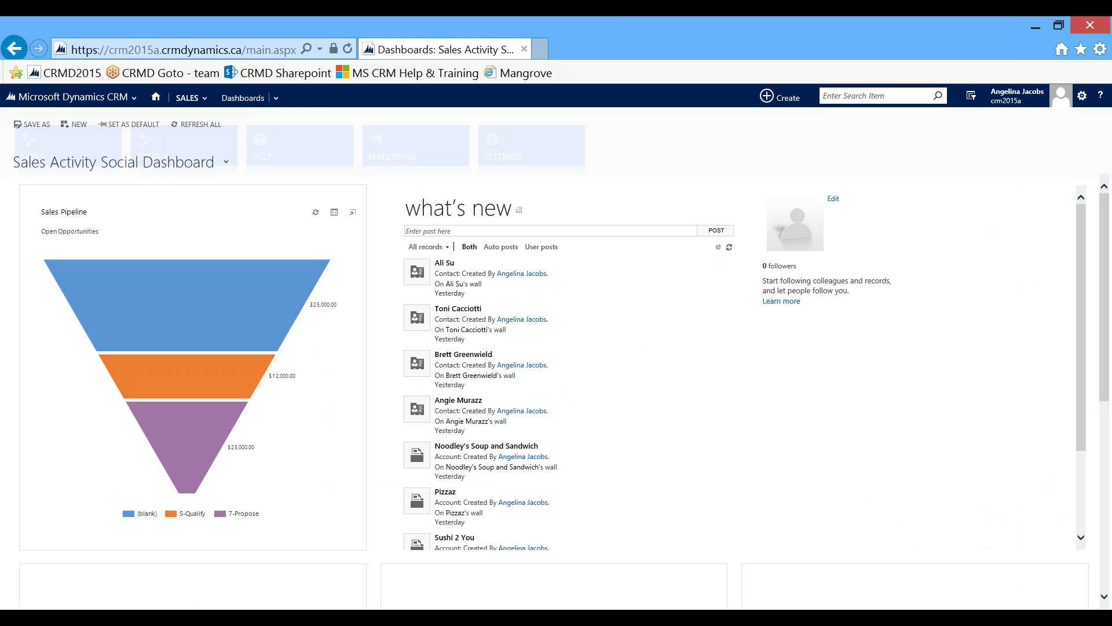
- Switch back to the Default Solution window and create a new dashboard with the 3-Column Regular Dashboard layout
mouse_move(298, 617)
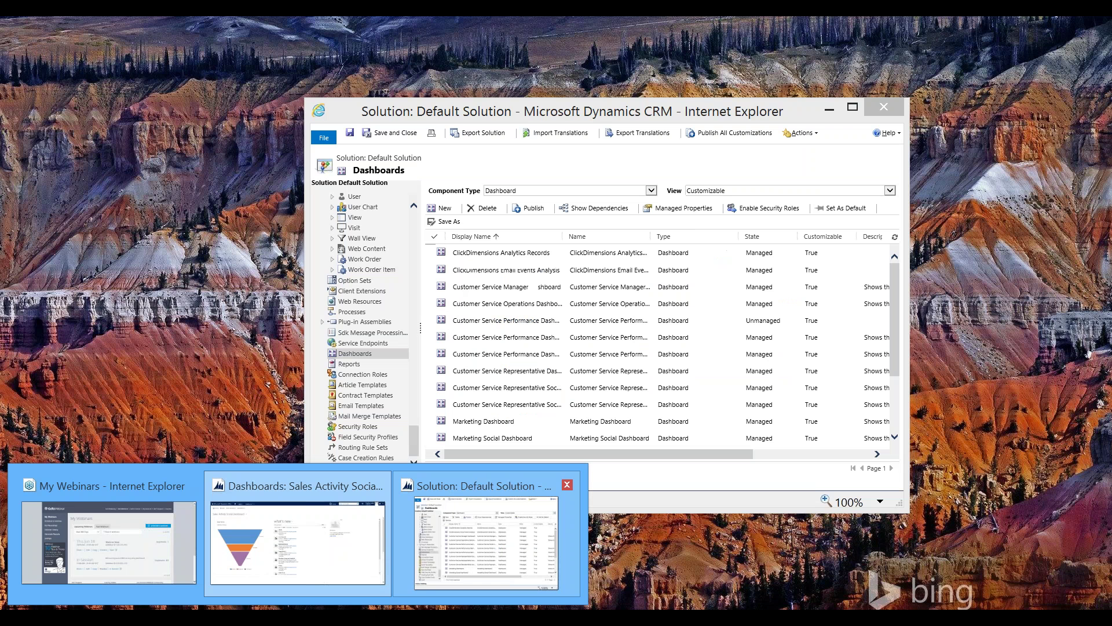
click(487, 541)
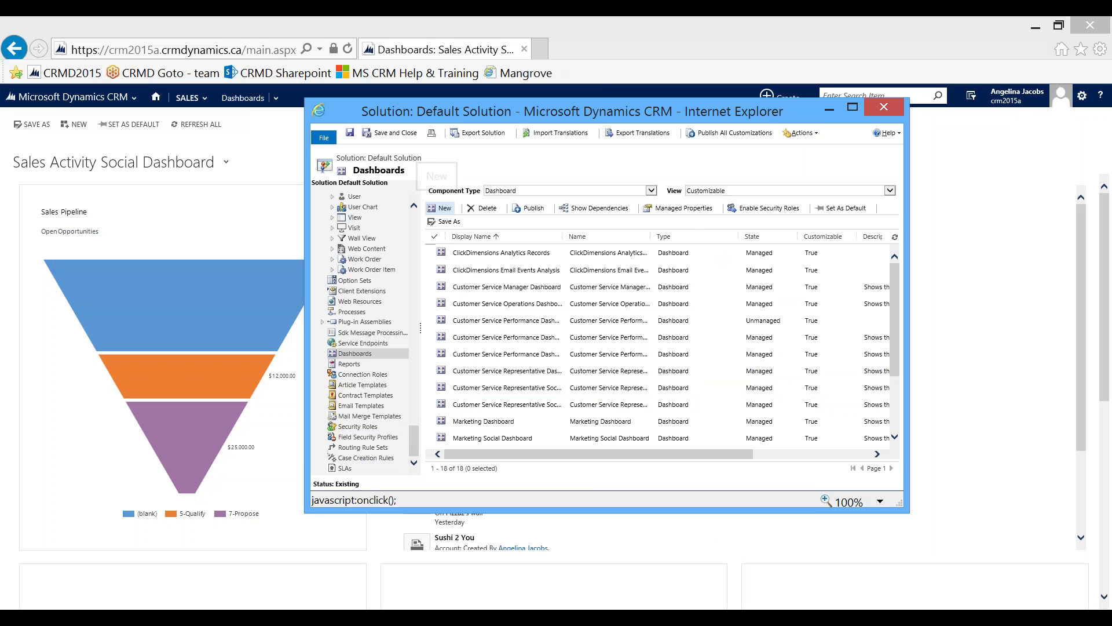
click(443, 207)
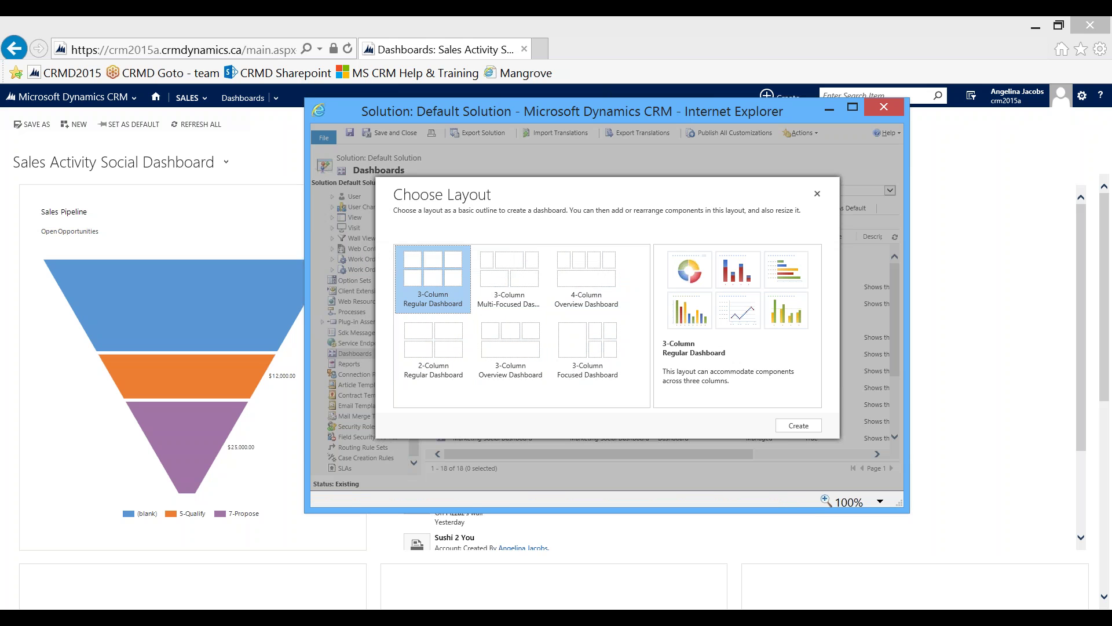
click(798, 426)
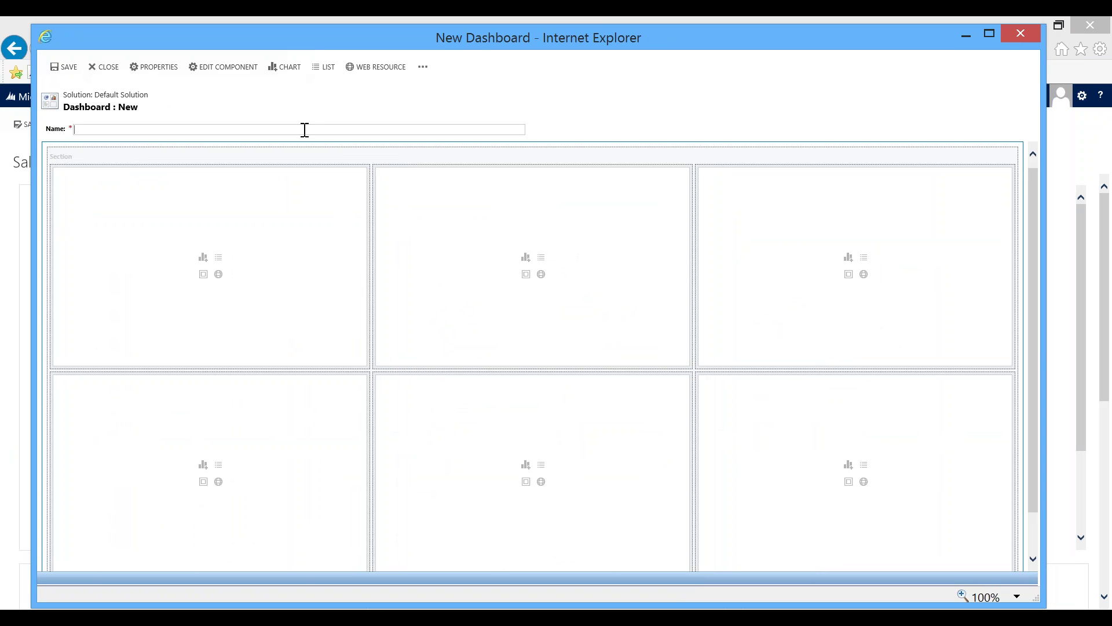
- Name the dashboard Sales Performance and start a chart component for the Sale Invoice (demo) record type in the upper row's first cell
text(Sales Performance)
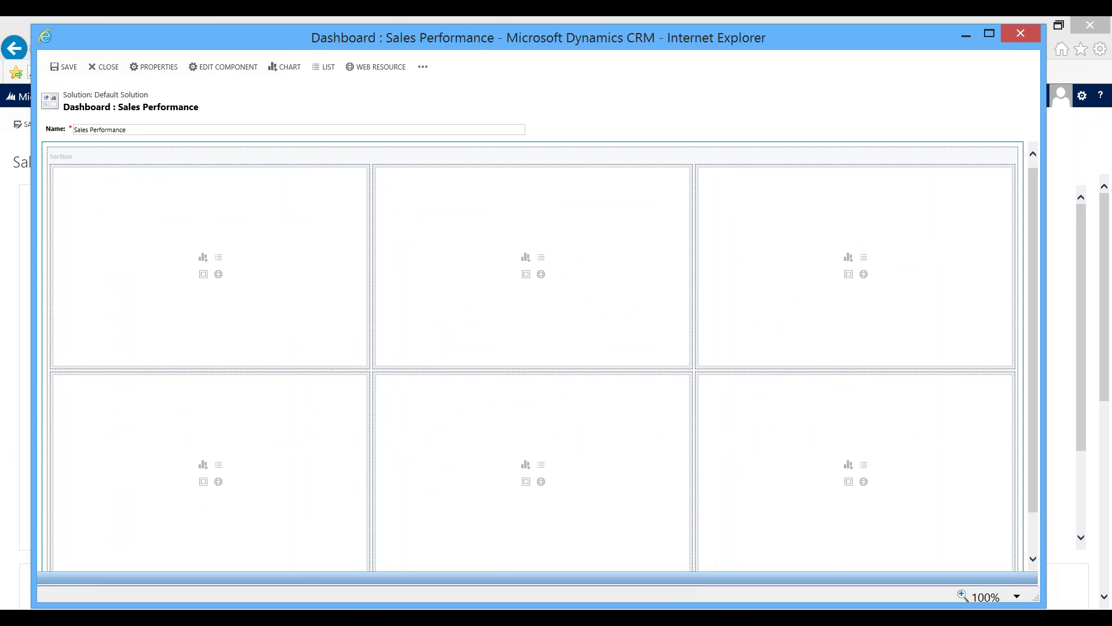
click(204, 257)
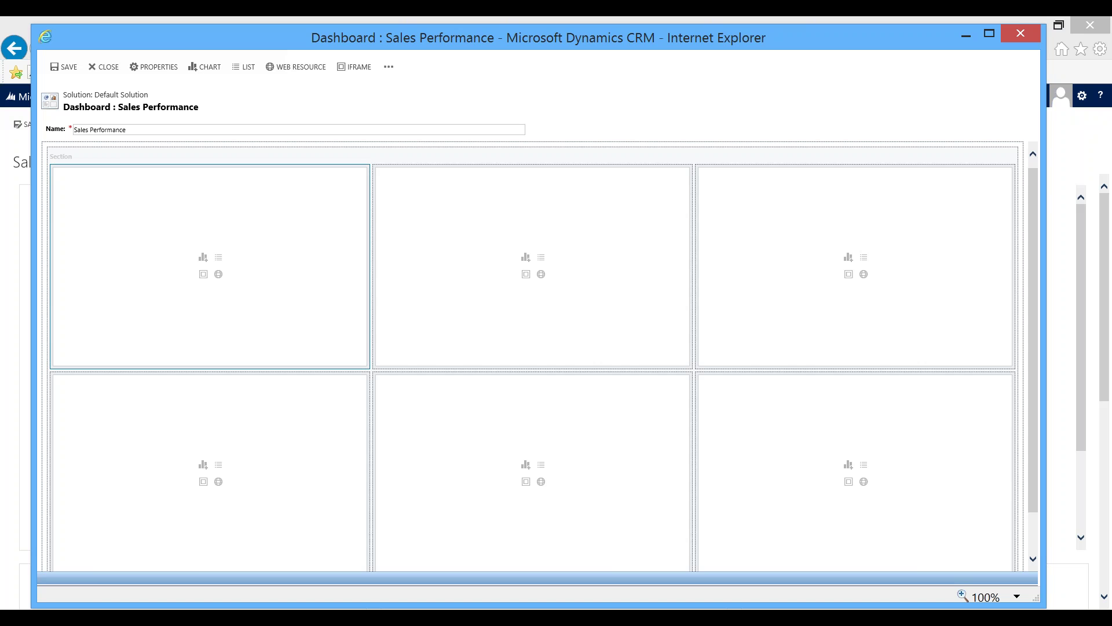
click(204, 260)
click(202, 258)
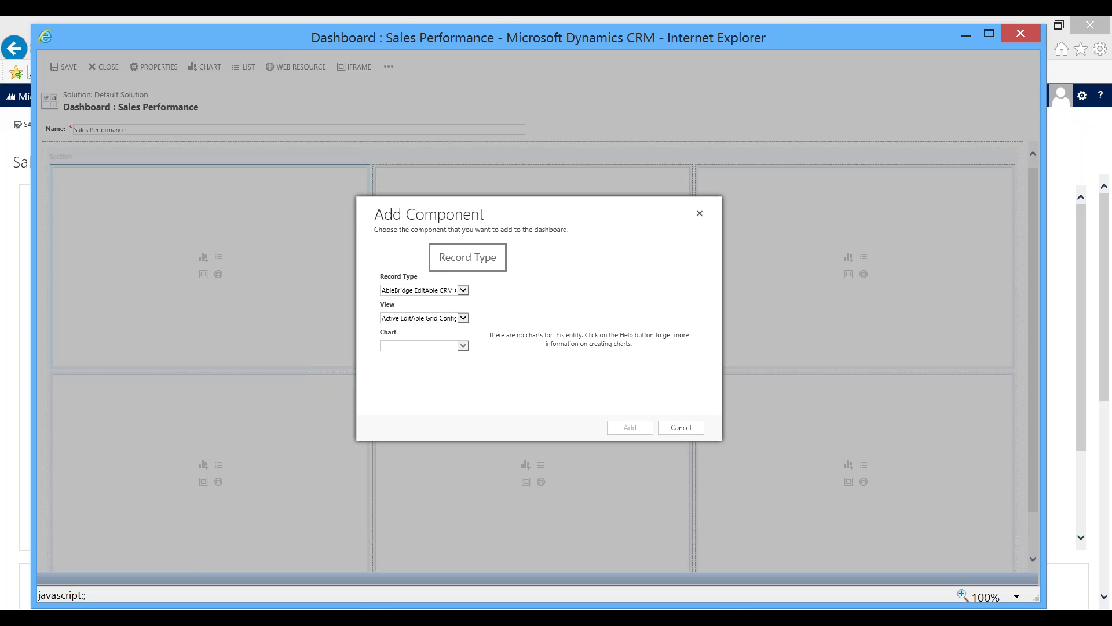
click(463, 290)
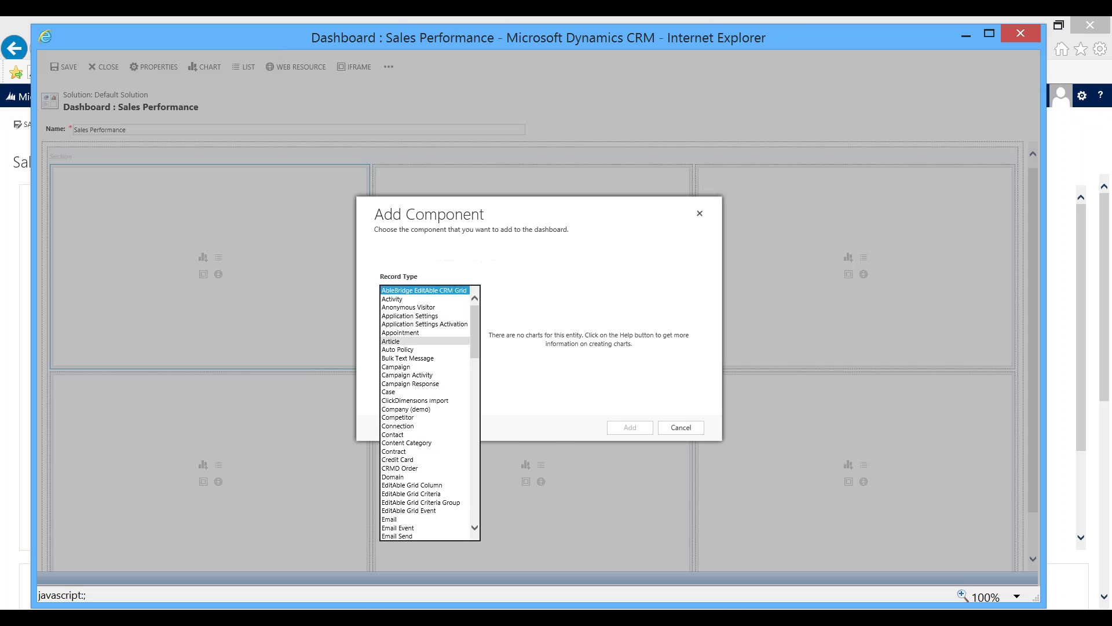
scroll(426, 383, down, 12)
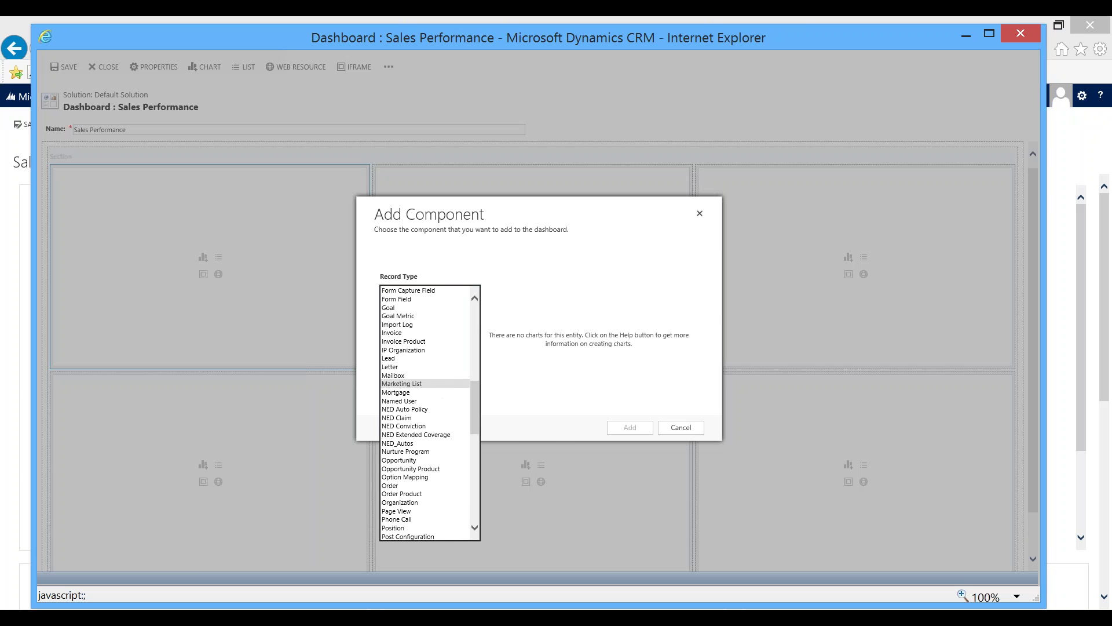
scroll(425, 383, down, 6)
scroll(426, 384, down, 6)
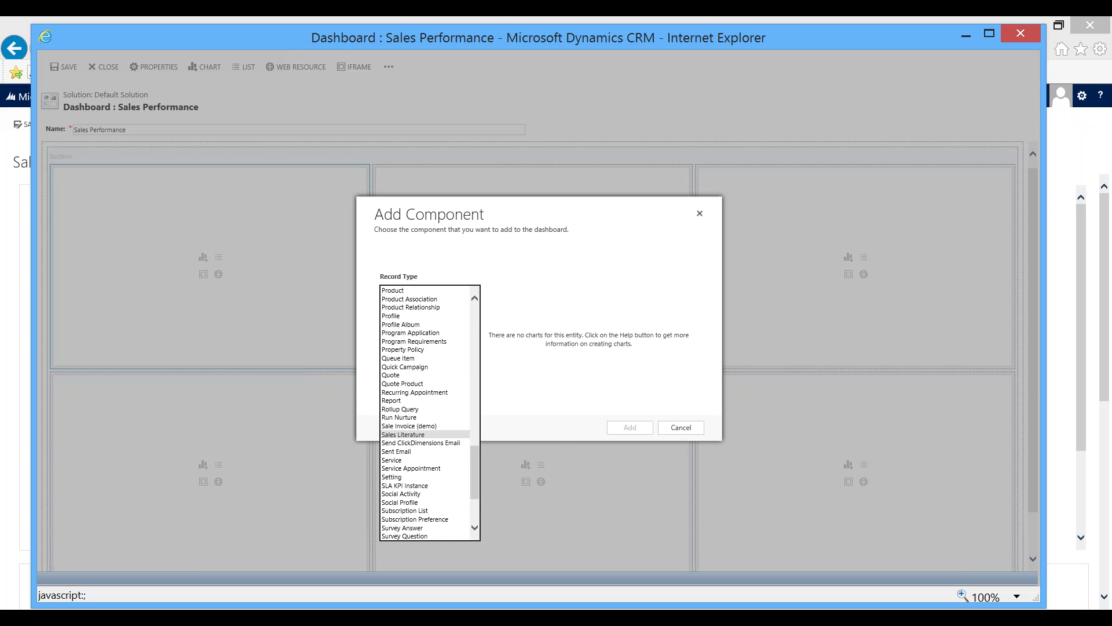
click(408, 426)
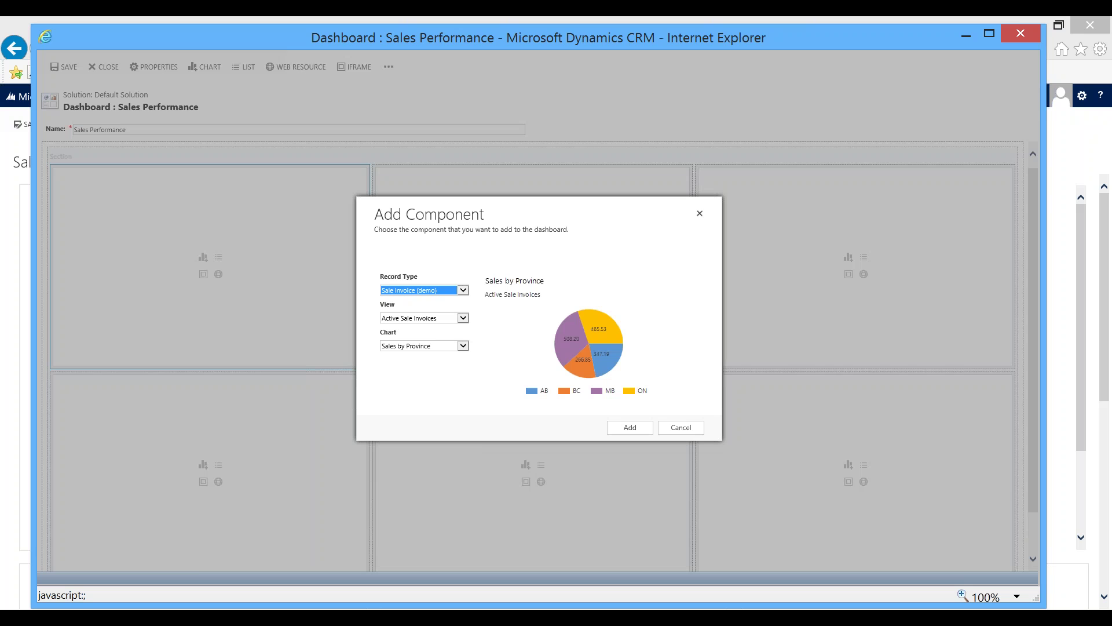
- Add the Sales by Sales Rep chart with the Sales for this Month view to the dashboard's first cell
click(462, 318)
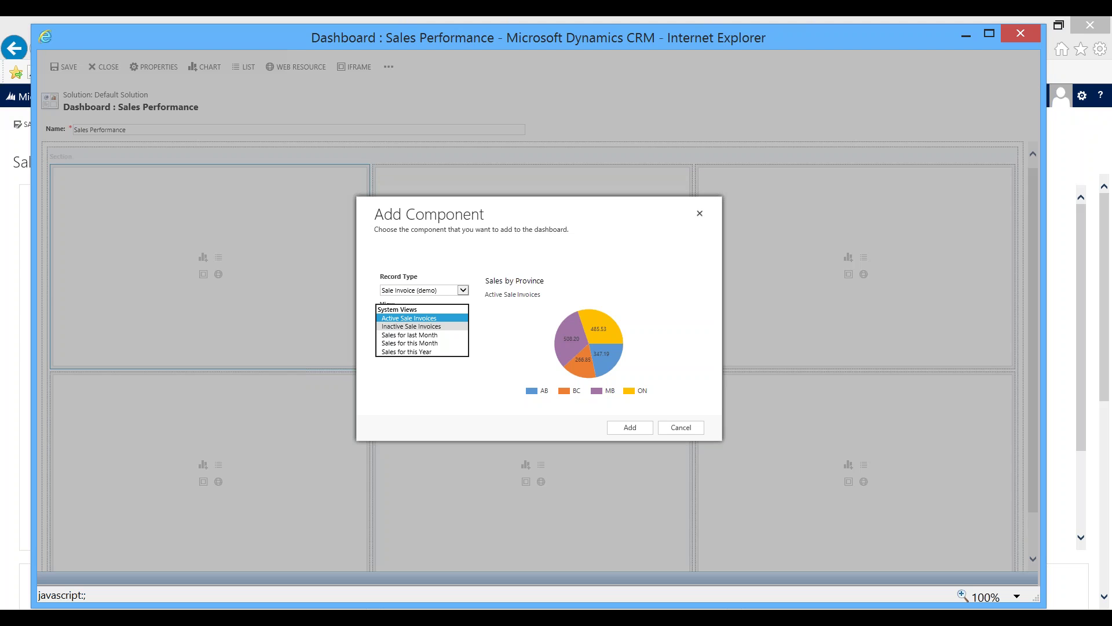
click(410, 343)
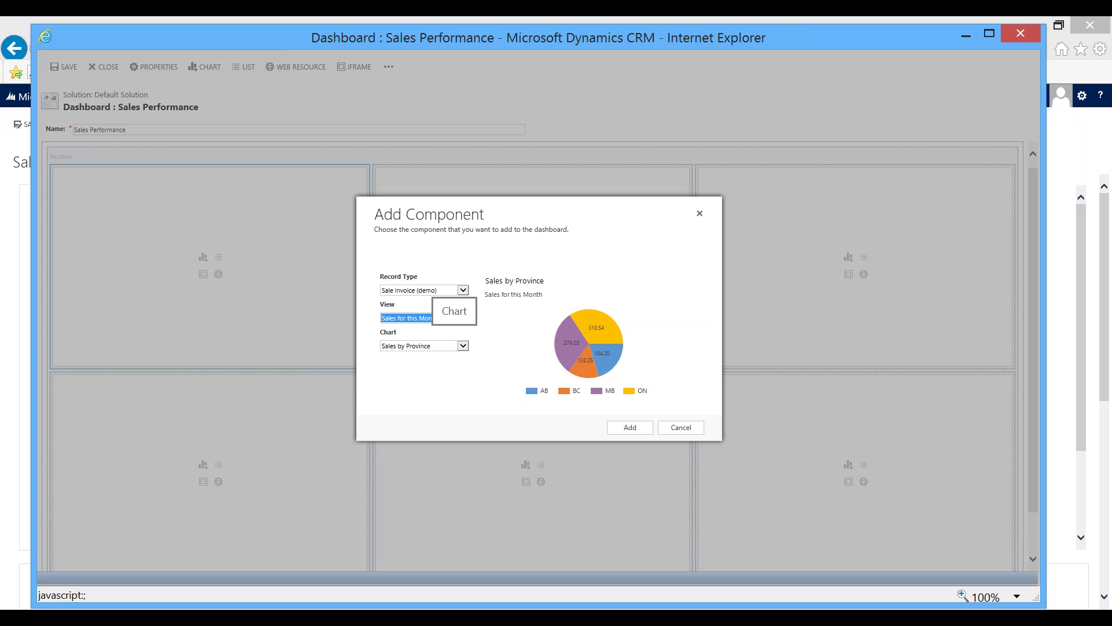
click(456, 346)
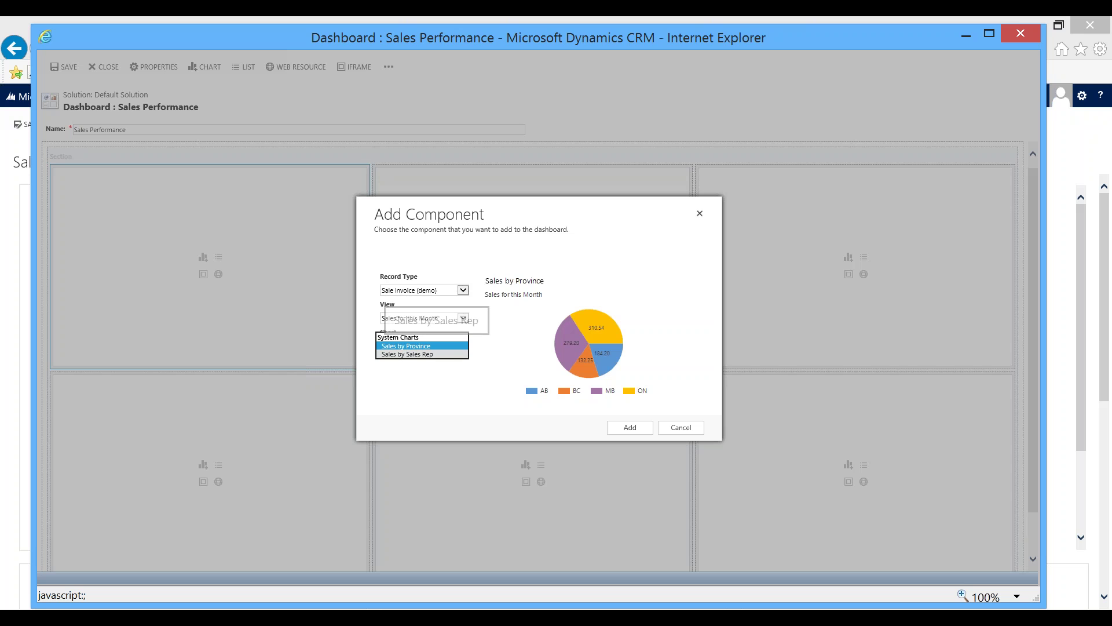
click(408, 353)
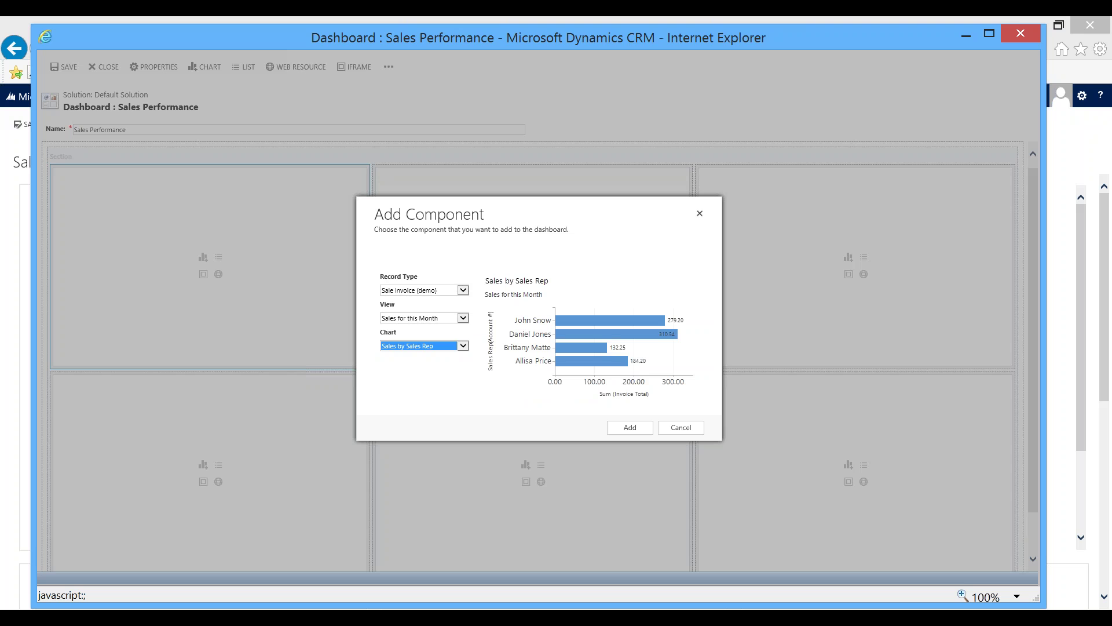
click(628, 428)
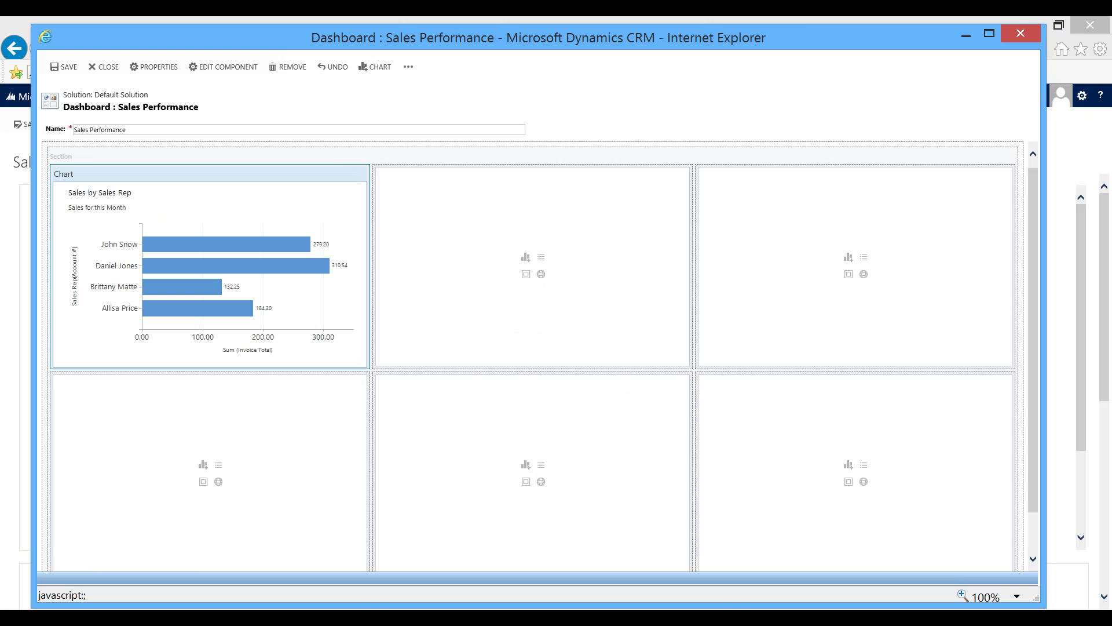
- Add a Sale Invoices list with the Sales for this Month view in the cell below the first chart
click(204, 465)
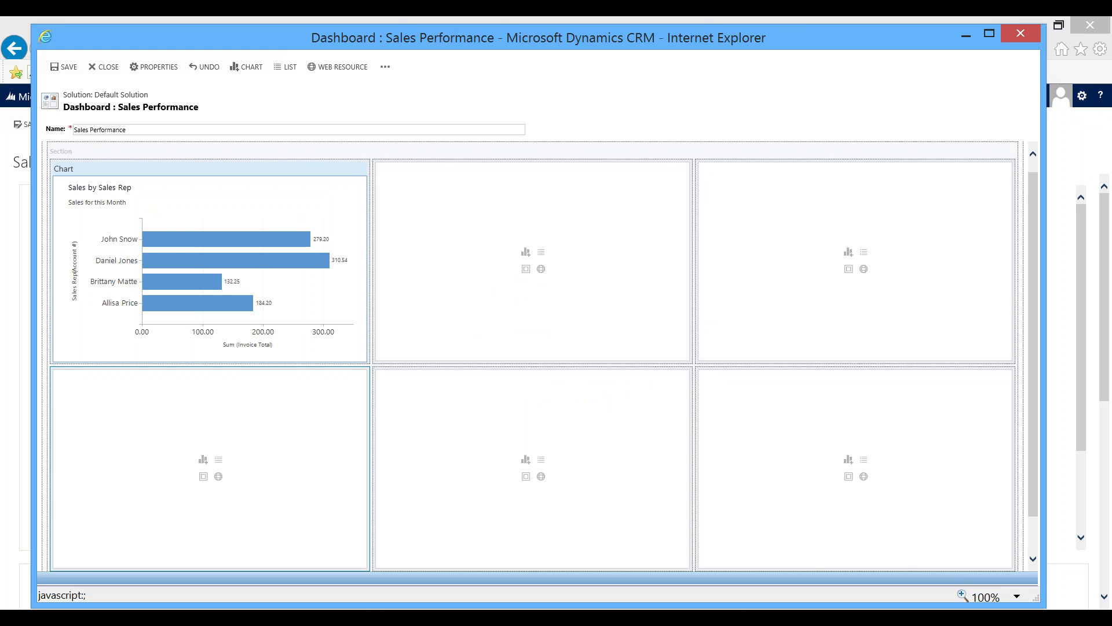
click(218, 461)
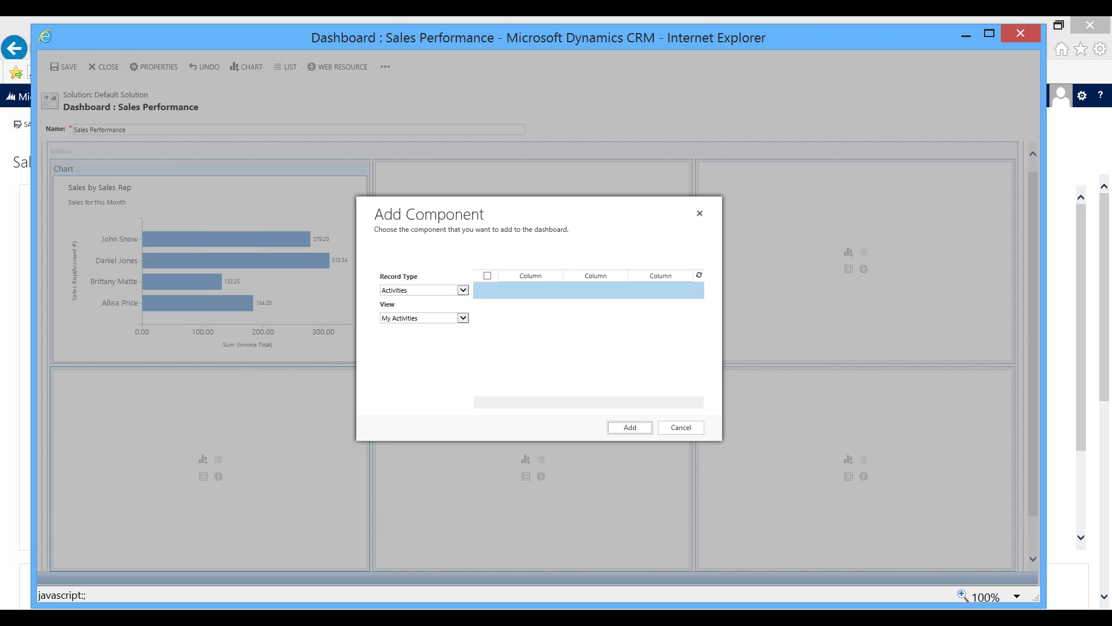
click(462, 291)
scroll(435, 383, down, 6)
scroll(436, 383, down, 13)
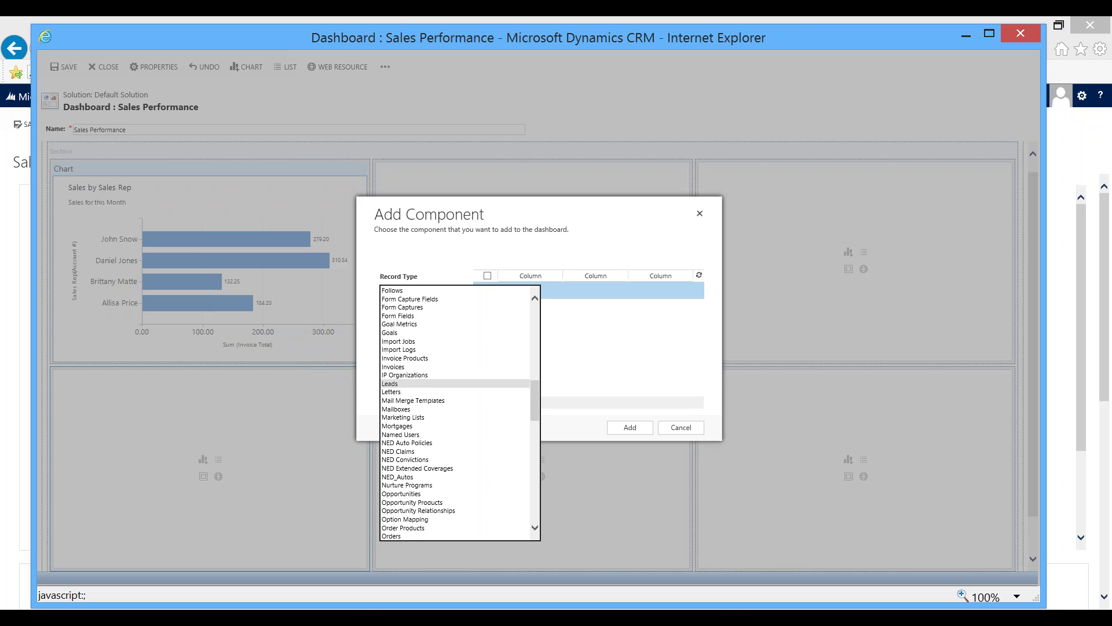
scroll(436, 384, down, 12)
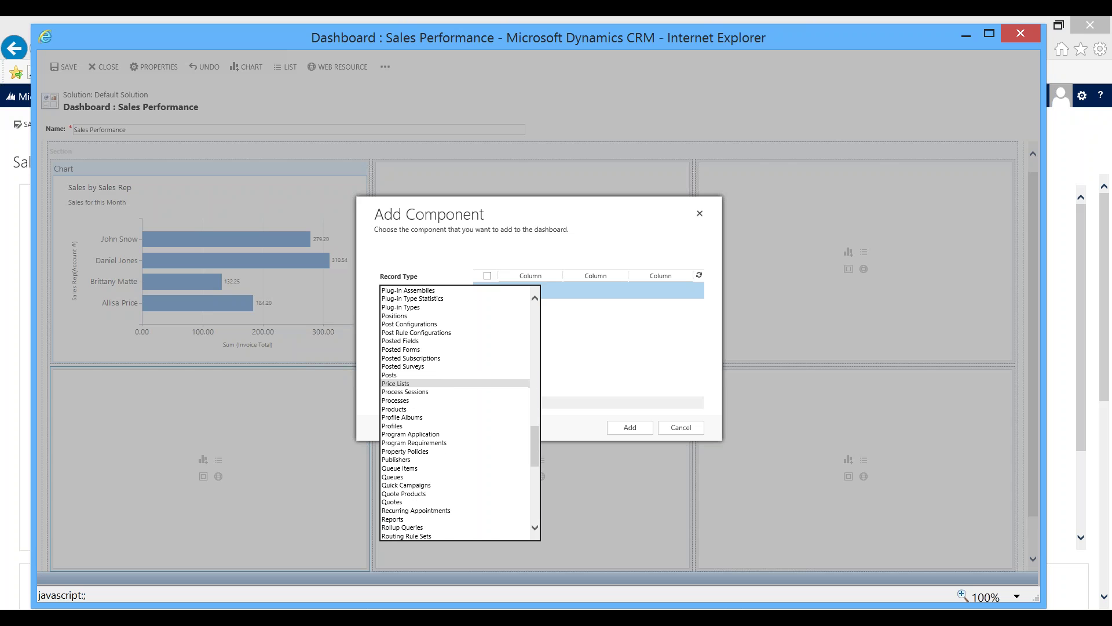
scroll(436, 384, down, 5)
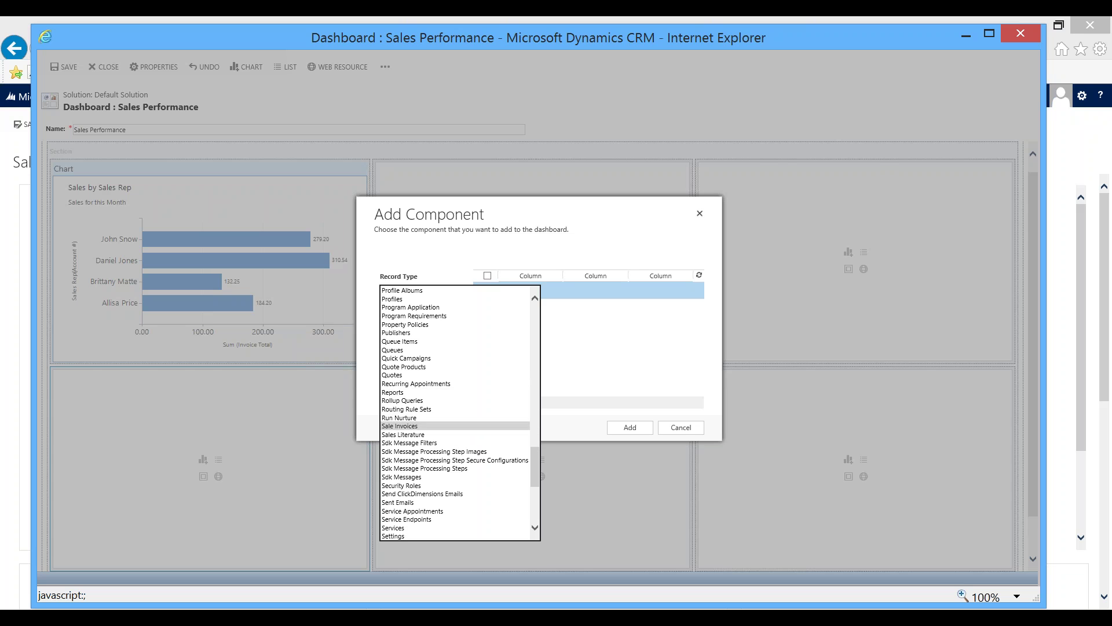
click(436, 426)
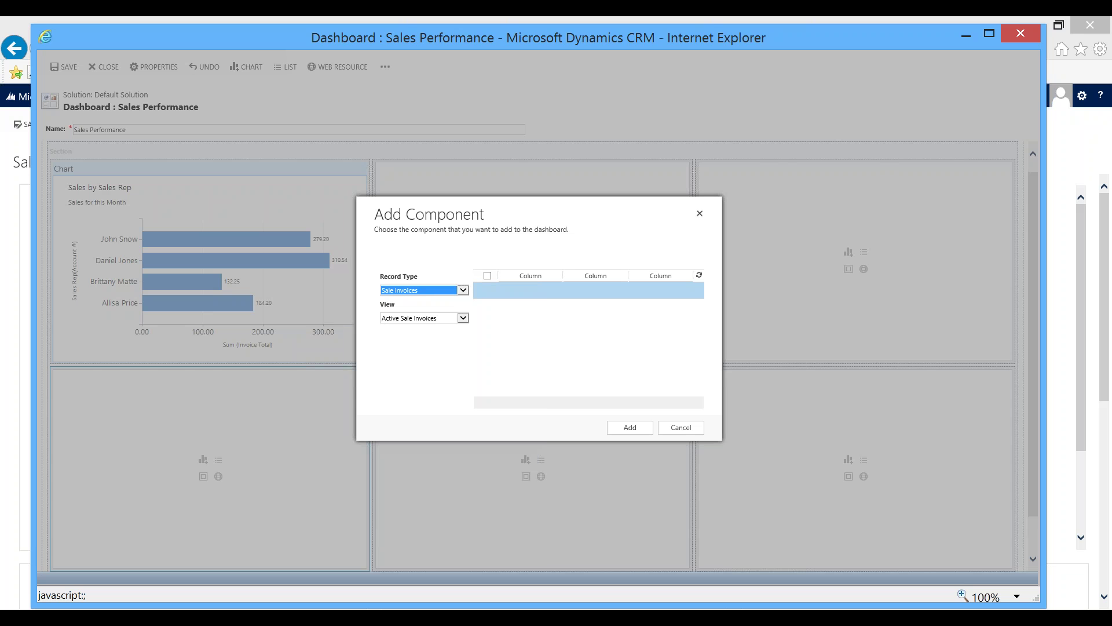
click(463, 318)
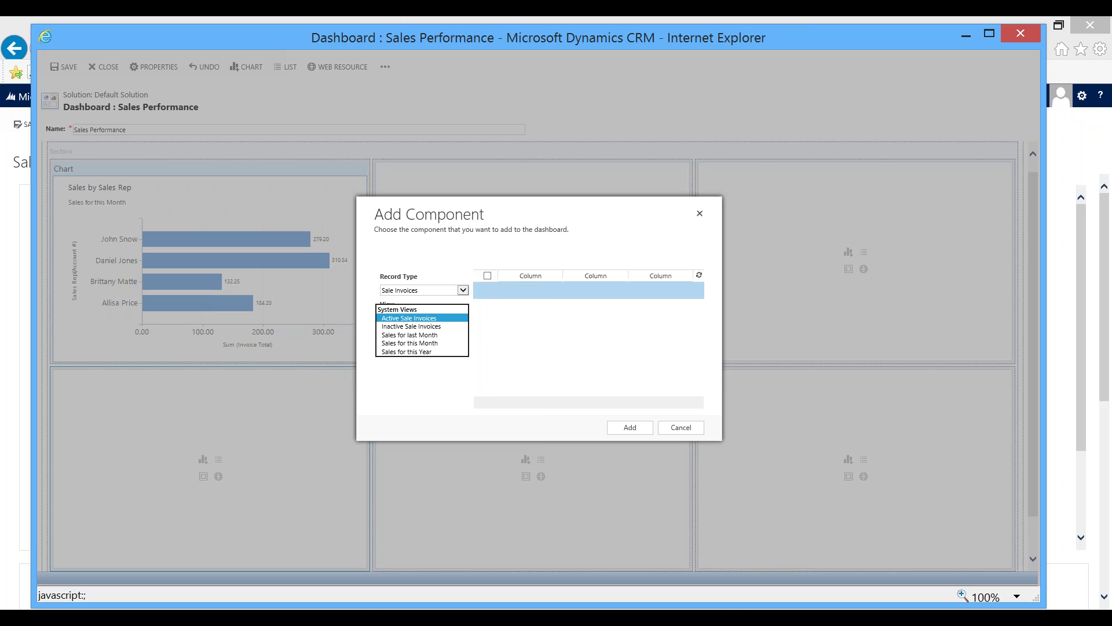
click(409, 343)
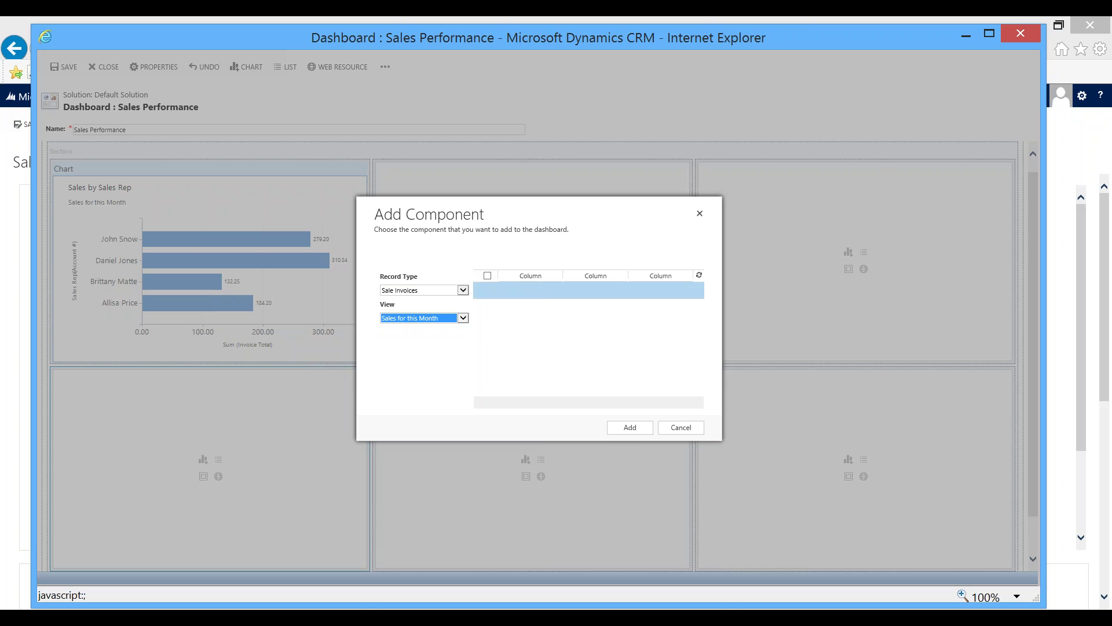
click(624, 431)
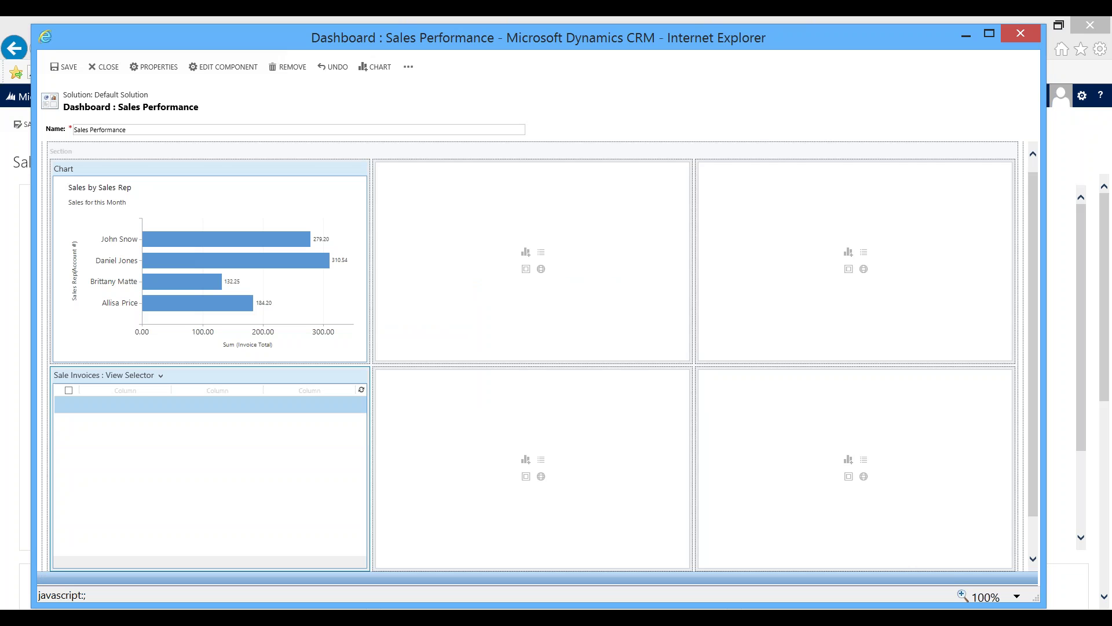
- Add a Sale Invoice (demo) Sales by Sales Rep chart with the Sales for last Month view in the upper row's middle cell
click(526, 252)
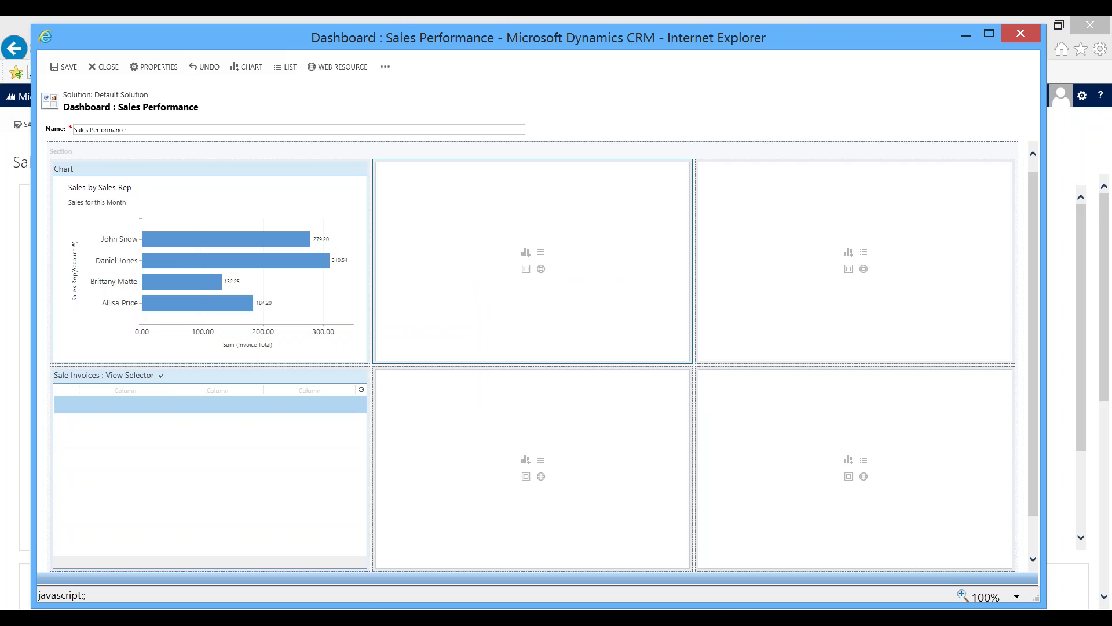
click(526, 252)
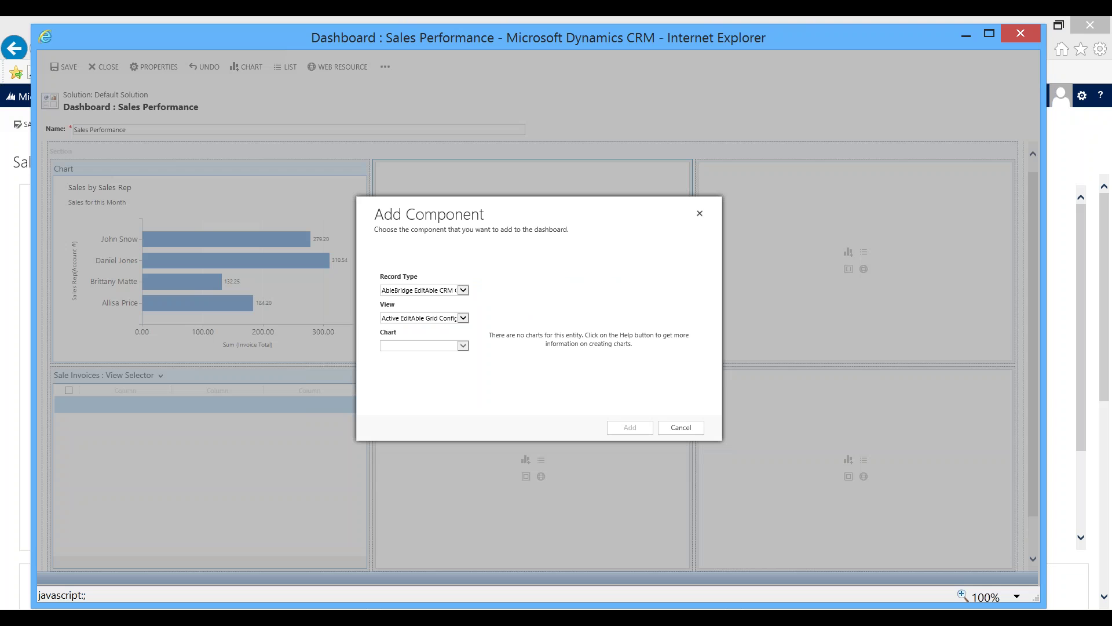
click(423, 289)
scroll(426, 356, down, 20)
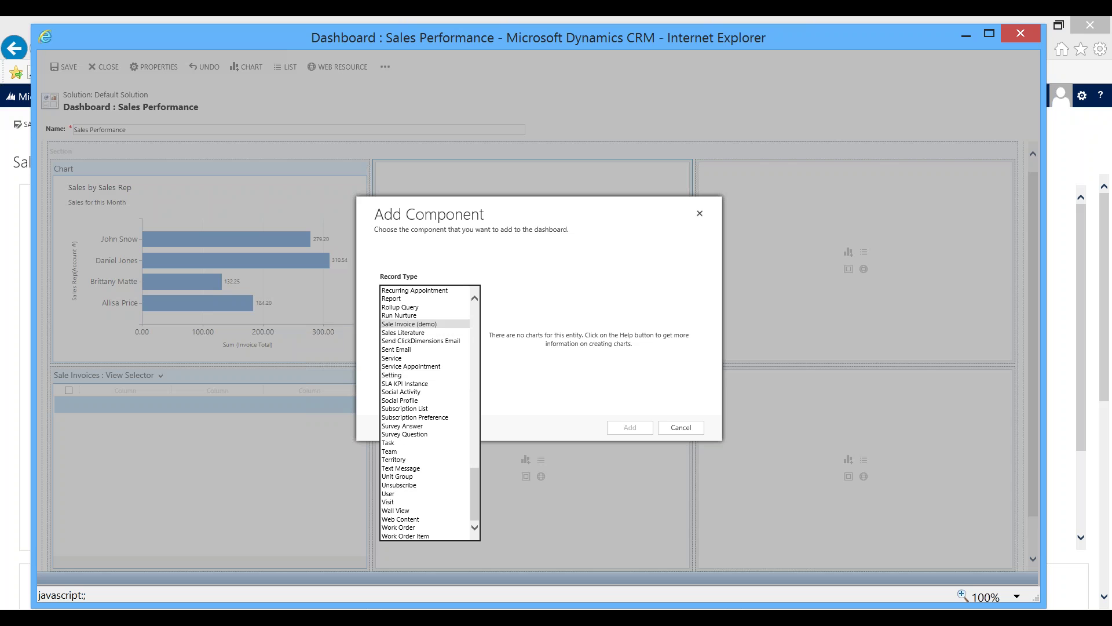
click(409, 324)
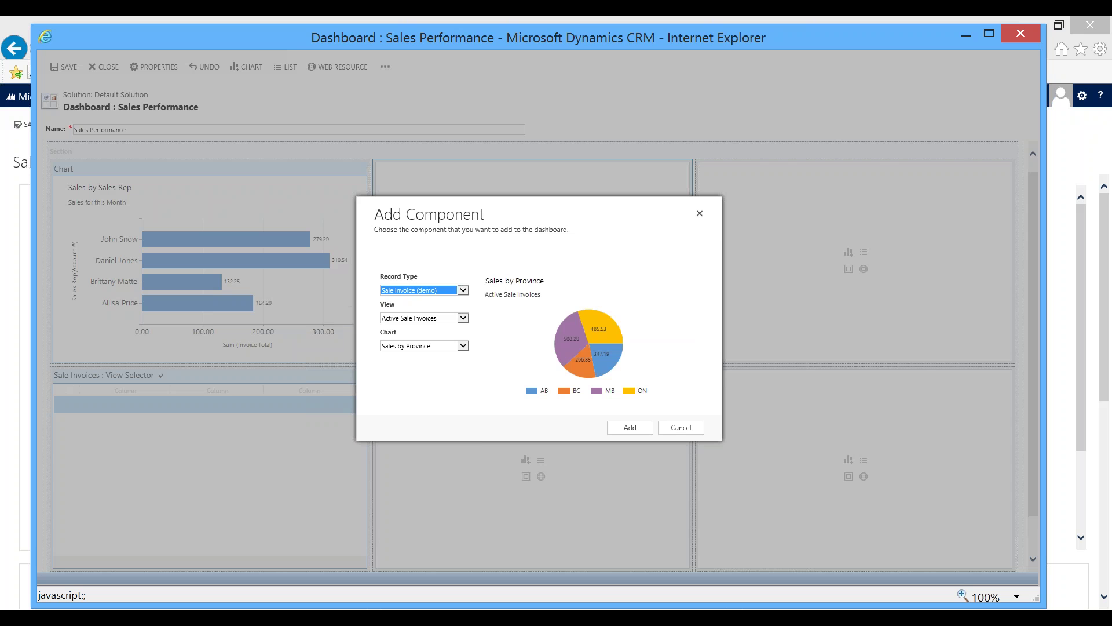
click(423, 318)
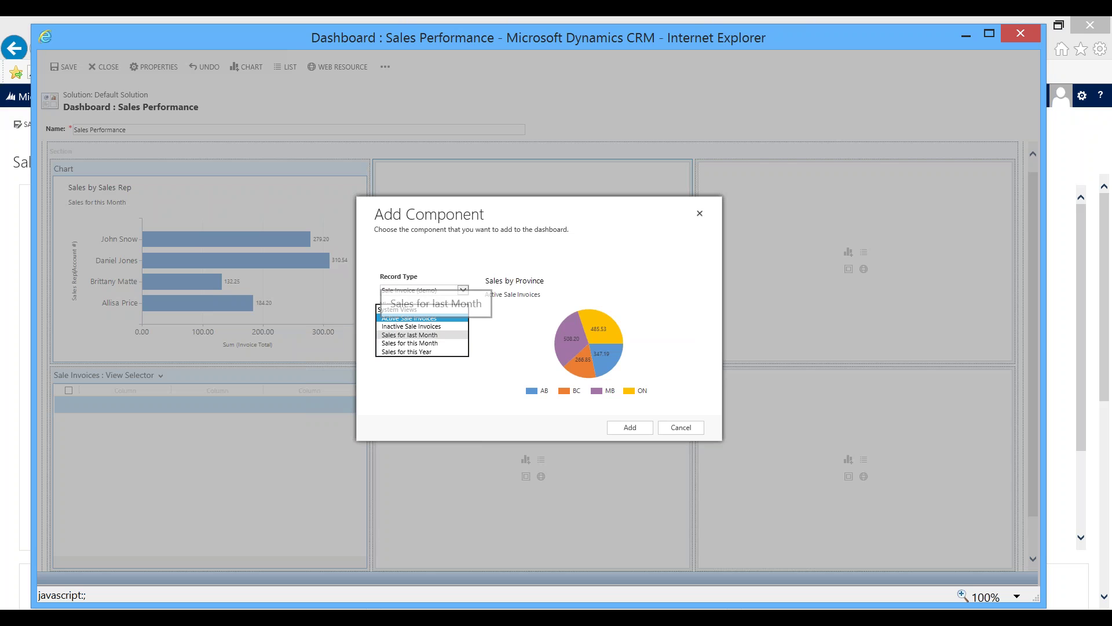
click(409, 334)
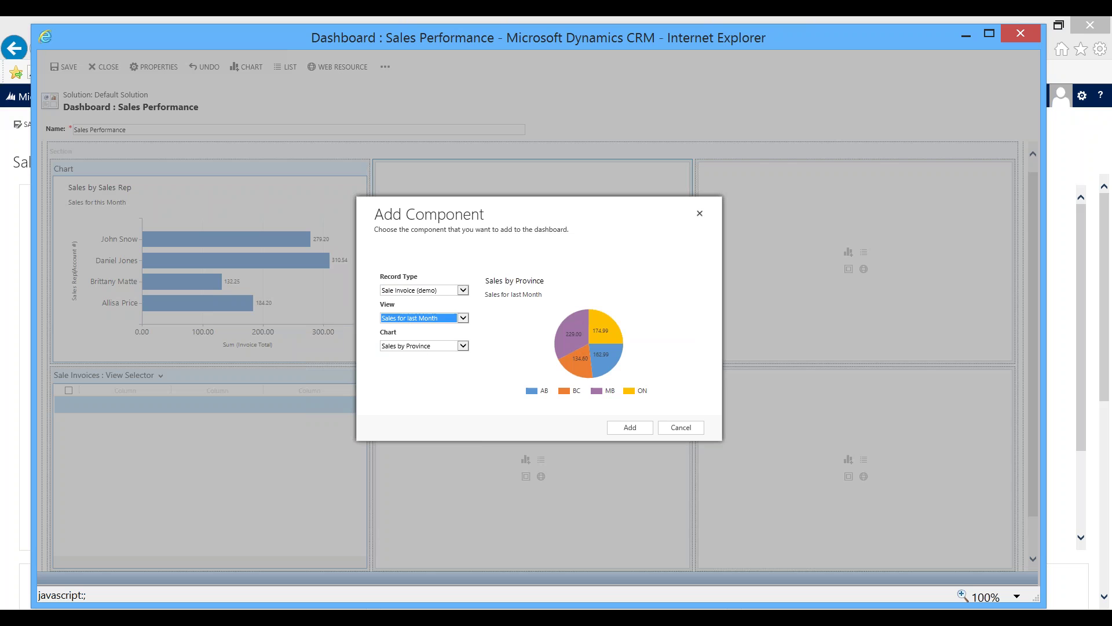
click(463, 346)
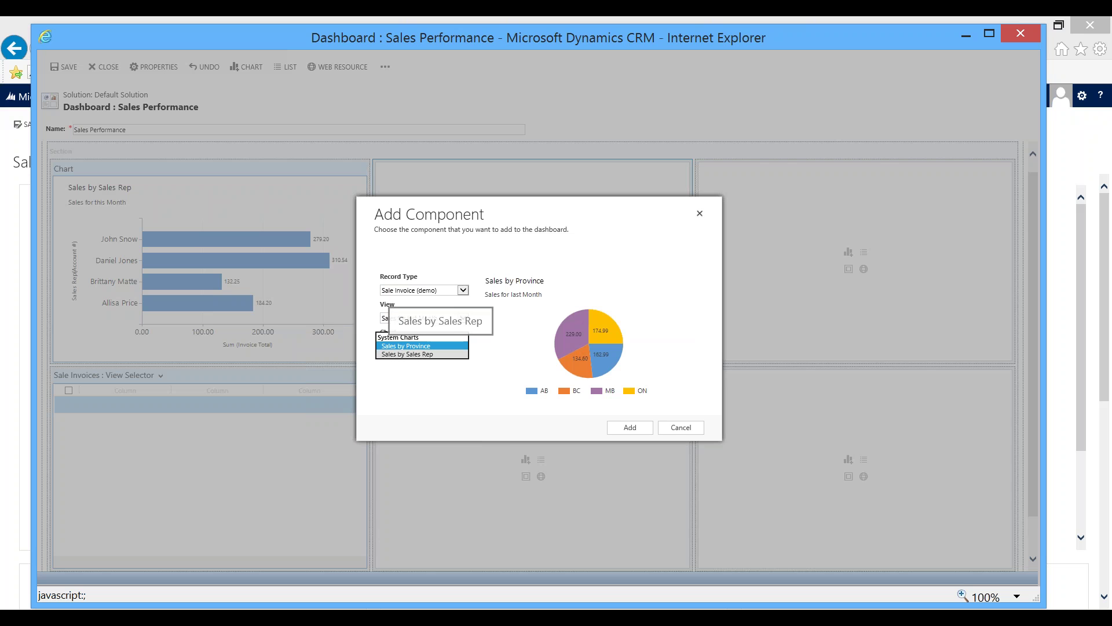
click(408, 354)
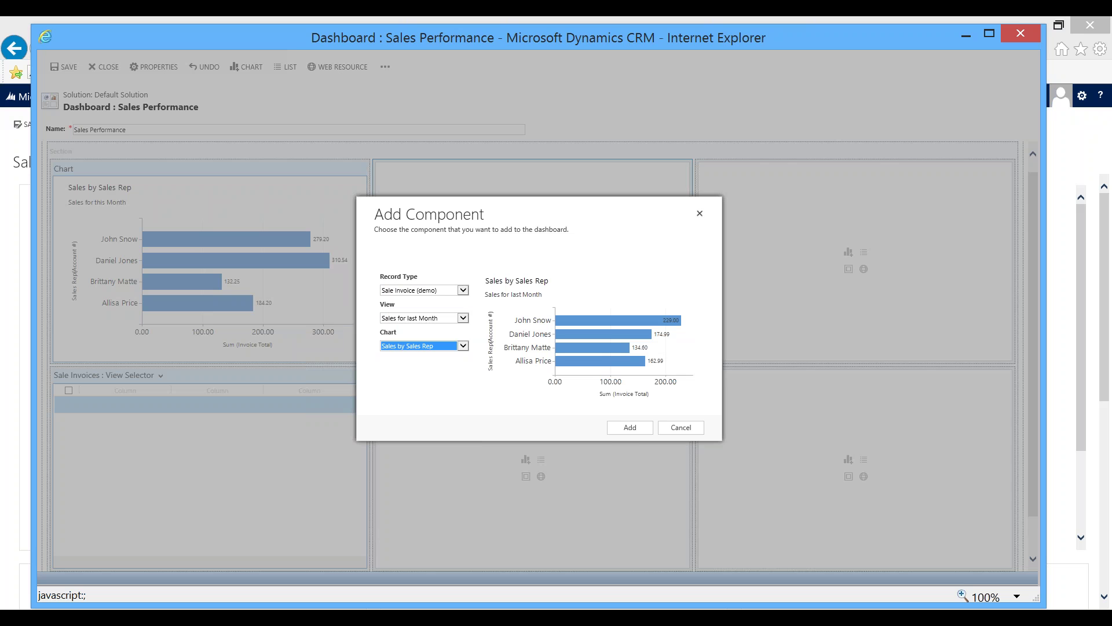
click(625, 427)
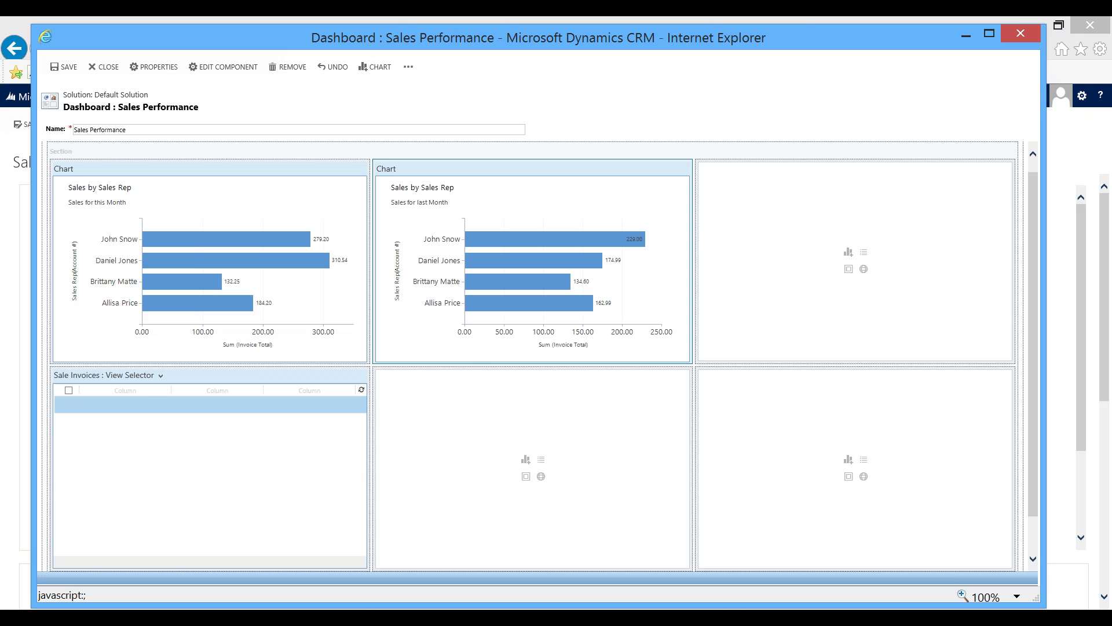
- Add a Sale Invoices list with the Sales for last Month view in the cell below the middle chart
click(532, 498)
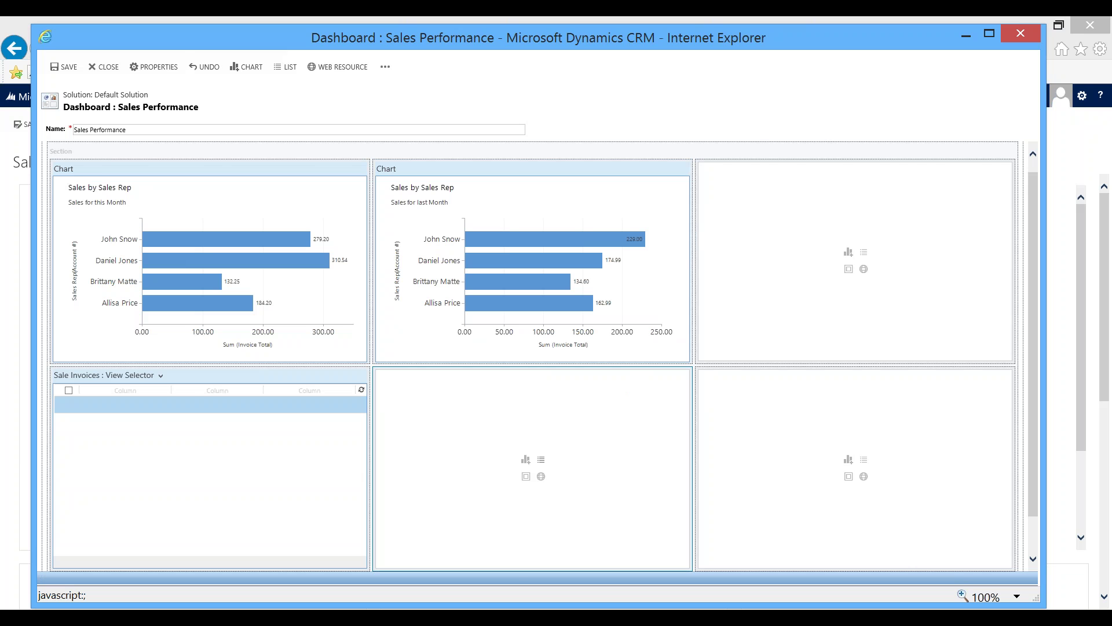
click(541, 459)
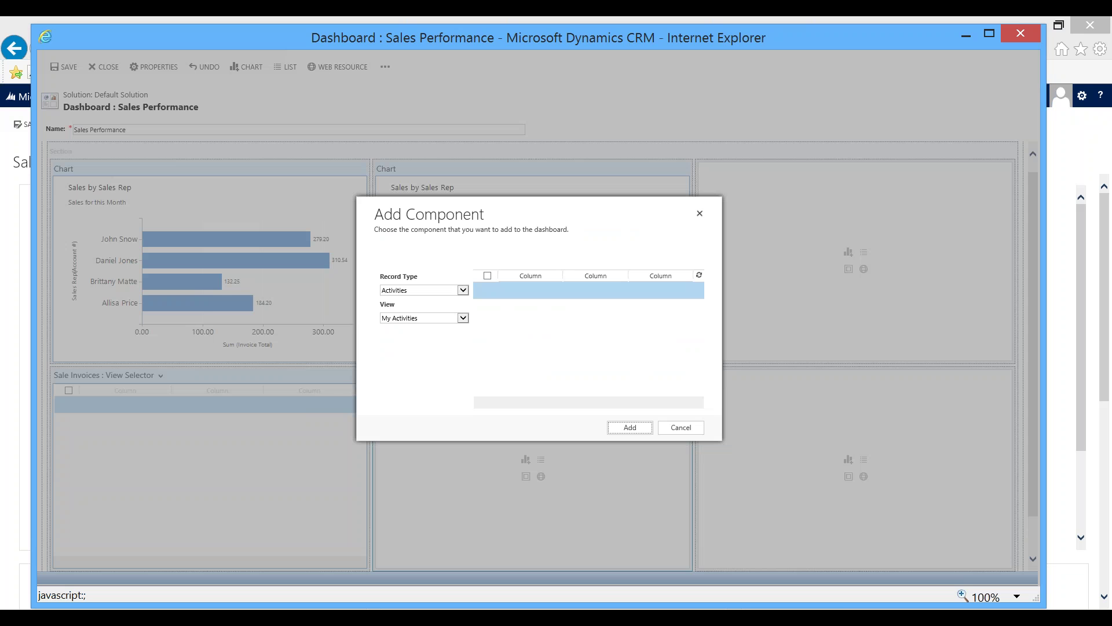
click(462, 290)
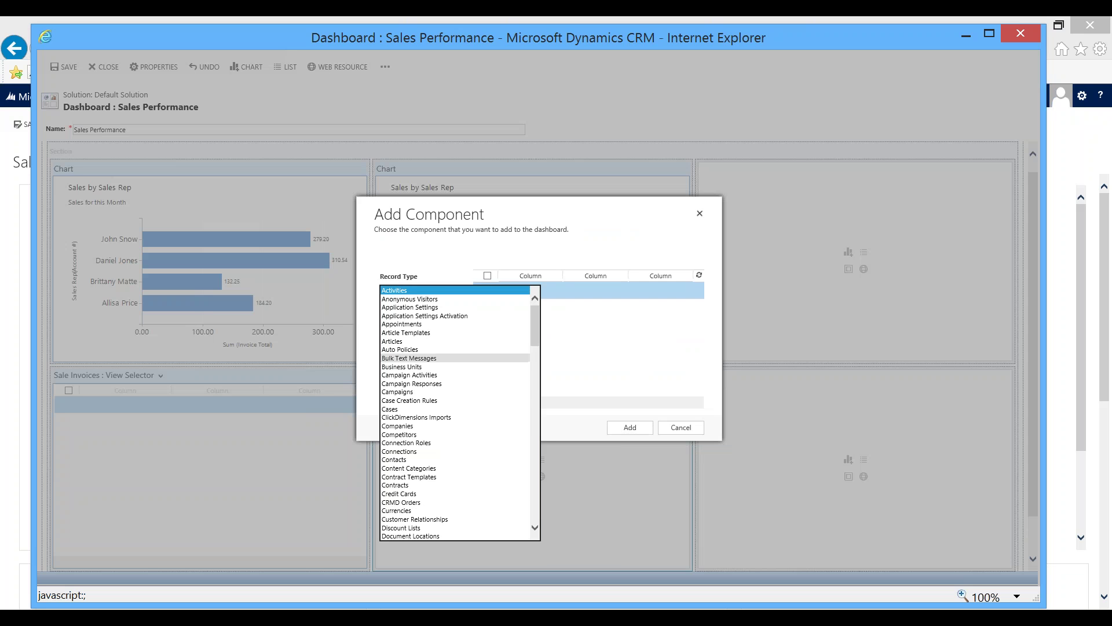
scroll(455, 358, down, 2)
scroll(455, 358, down, 15)
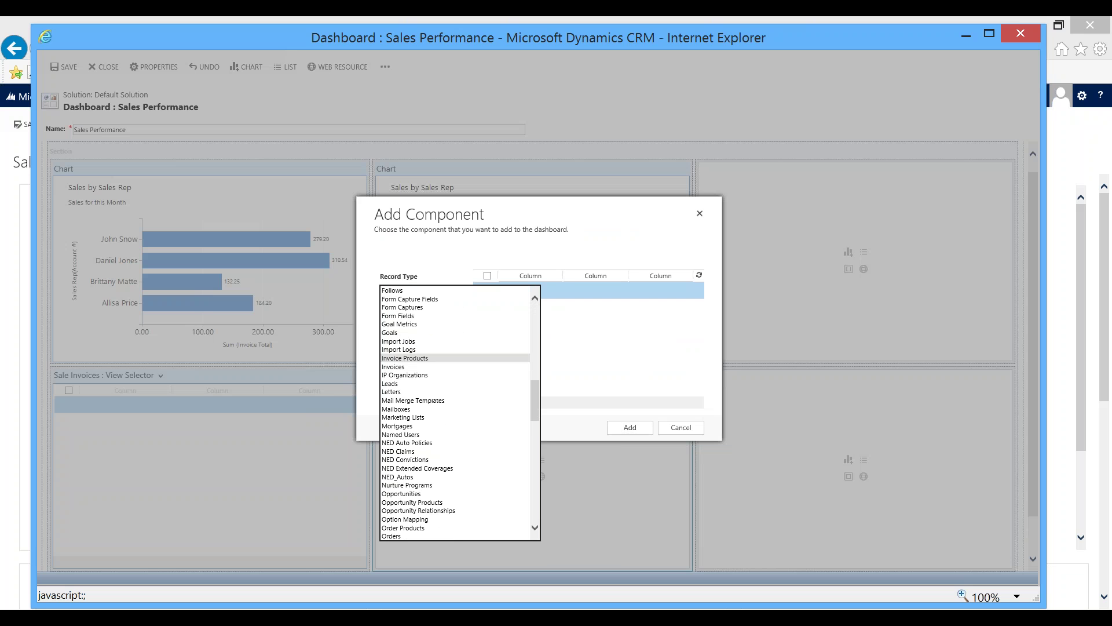
scroll(455, 358, down, 15)
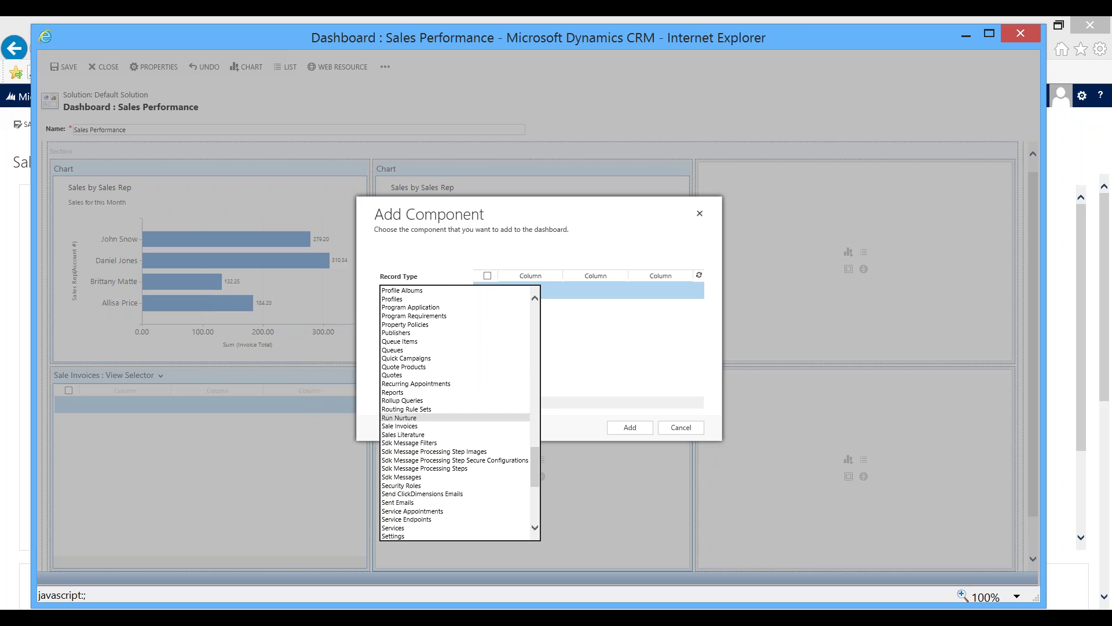
click(399, 426)
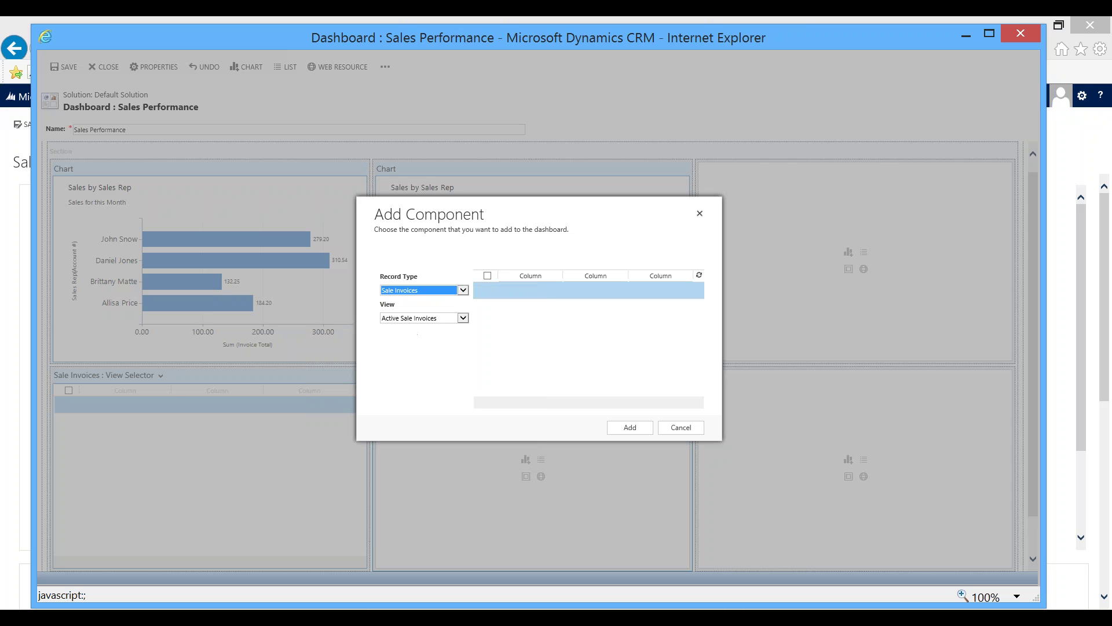
click(432, 318)
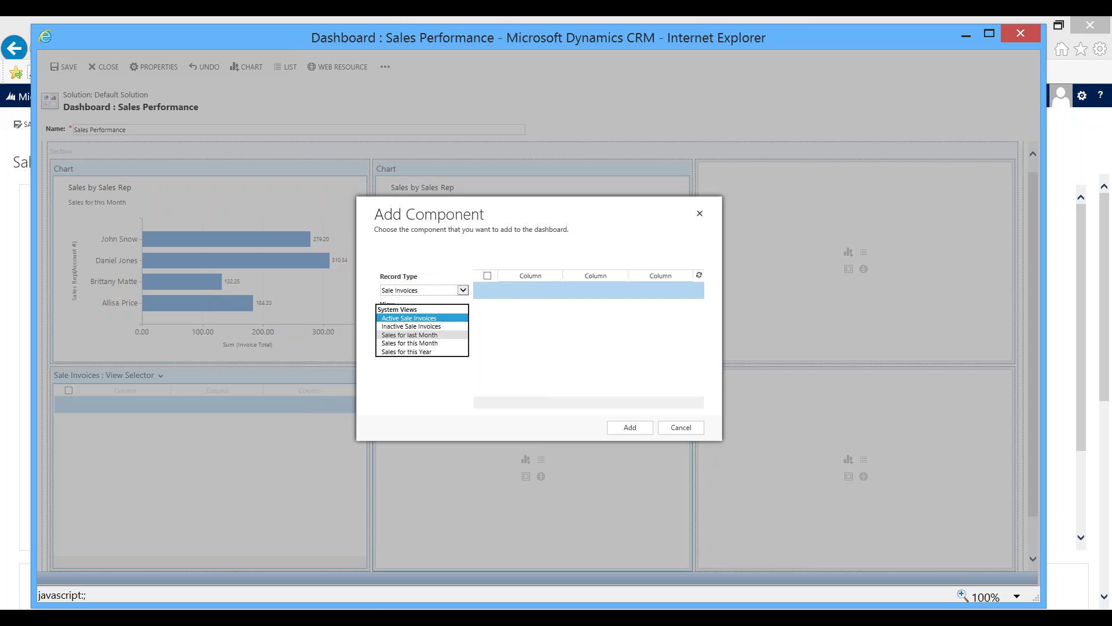
click(410, 334)
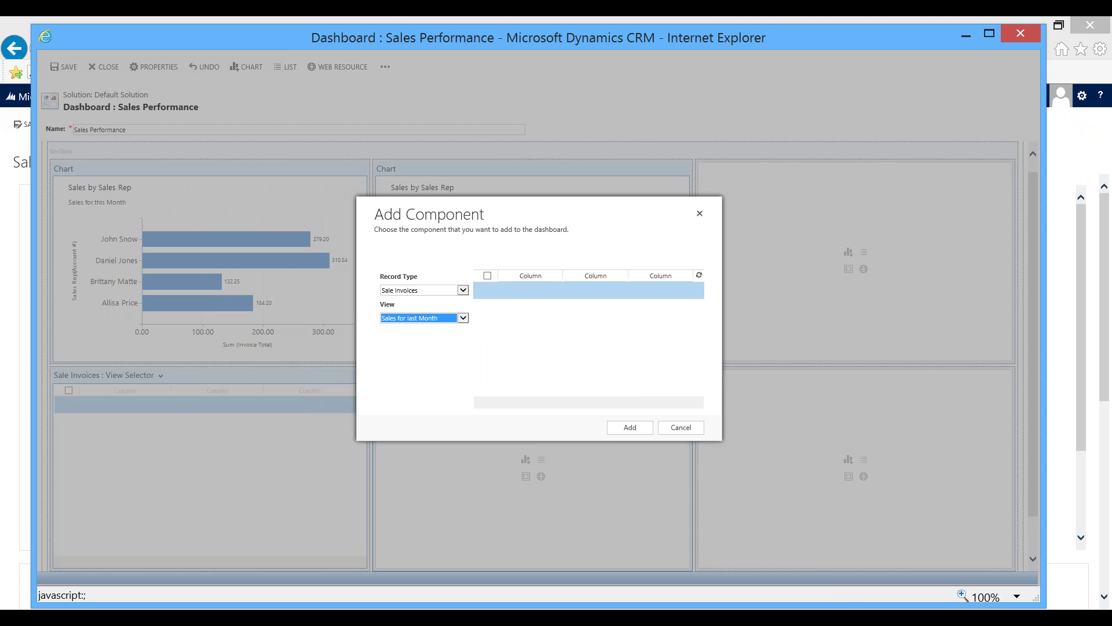
click(614, 429)
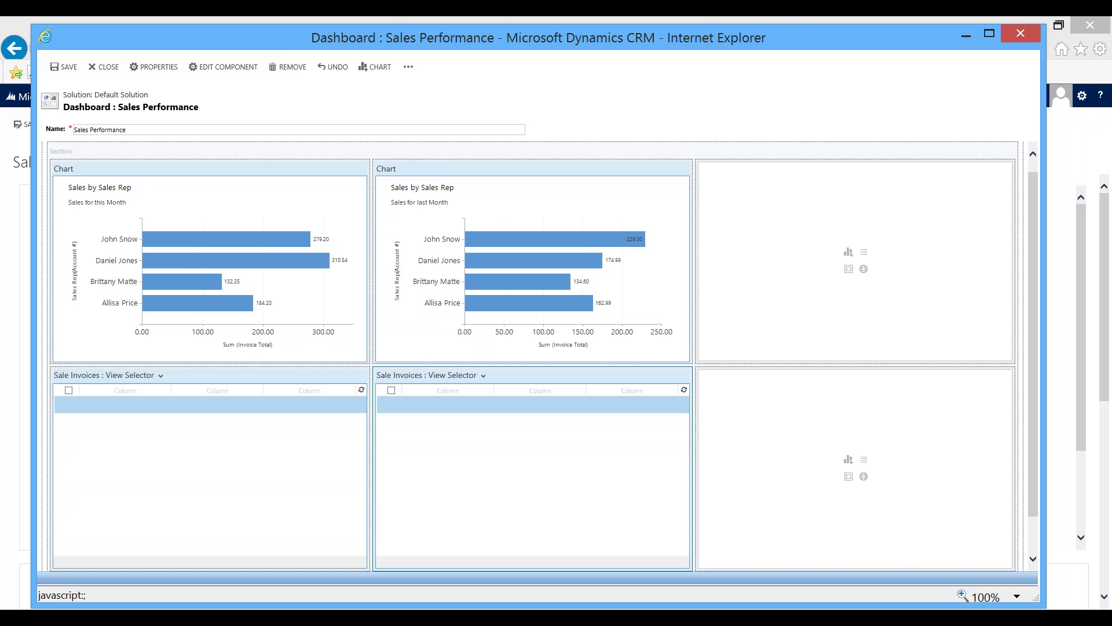
- Add a Sale Invoice (demo) Sales by Province chart with the Sales for this Year view in the upper row's third cell
click(849, 252)
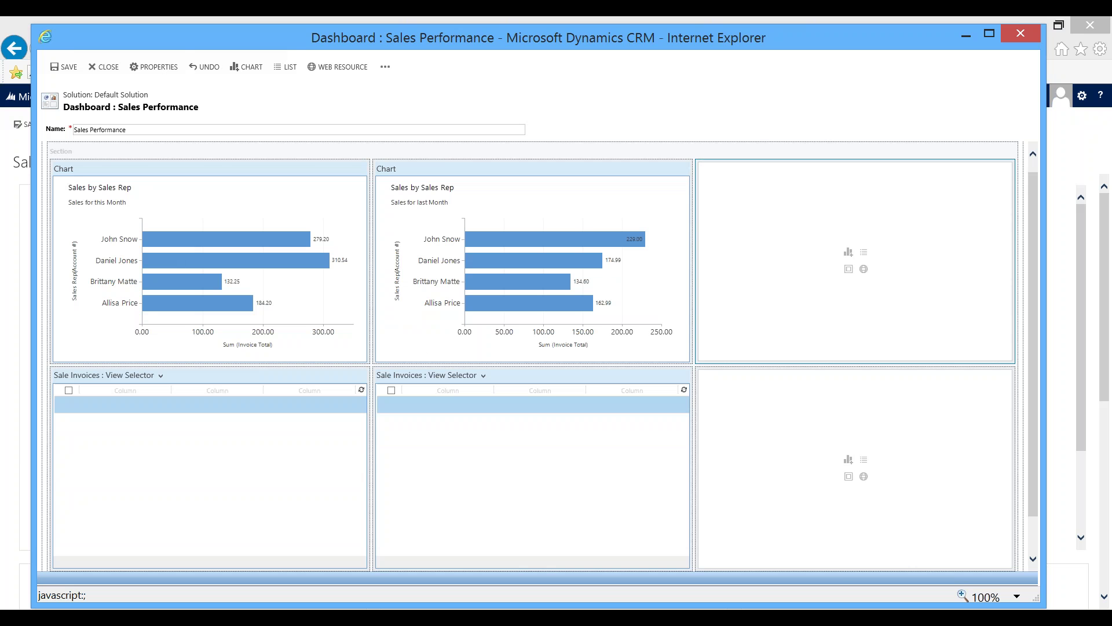
click(848, 252)
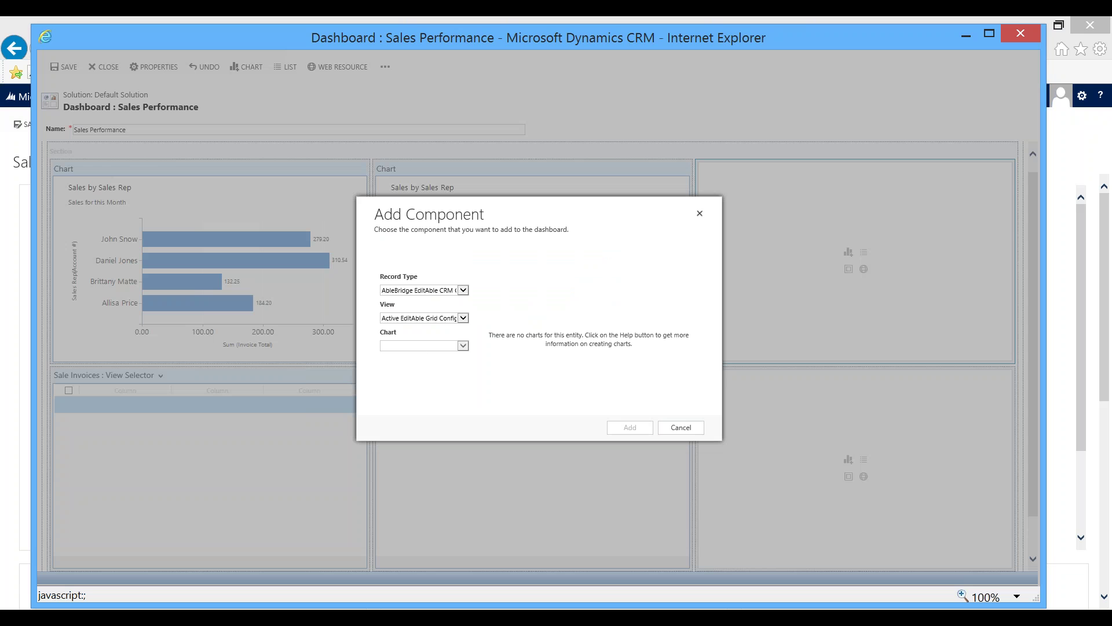
click(463, 290)
scroll(421, 407, down, 10)
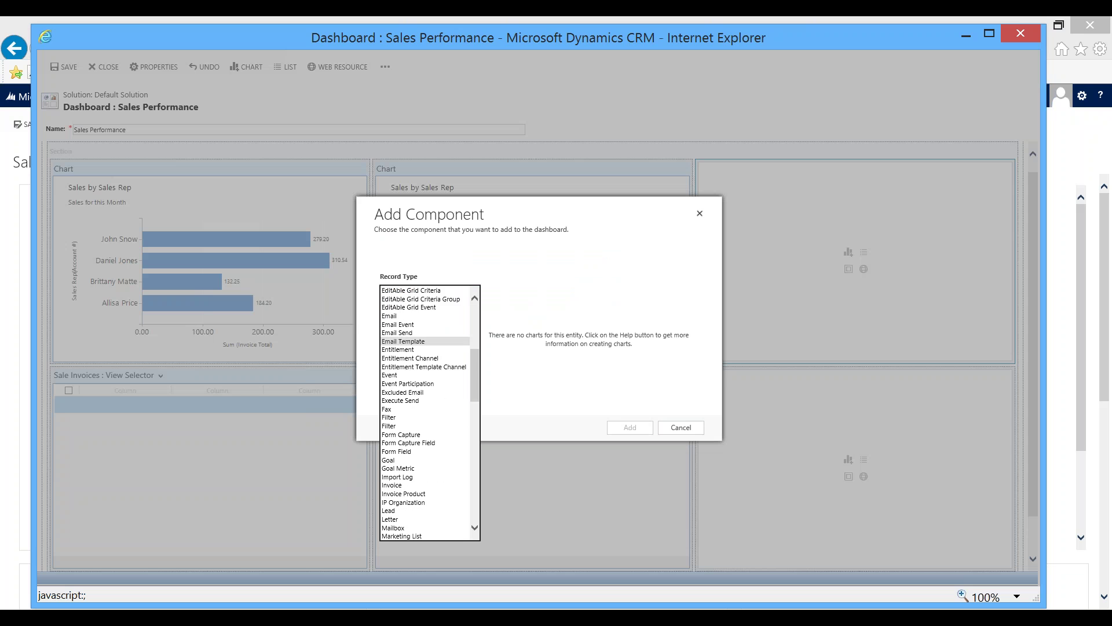
scroll(426, 341, down, 10)
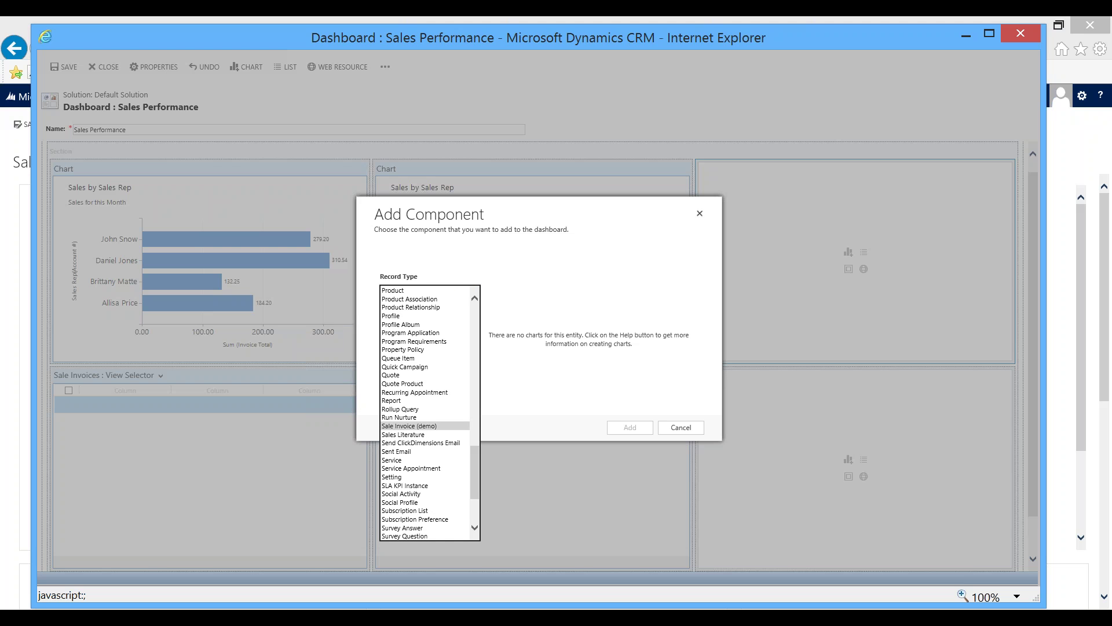
click(409, 426)
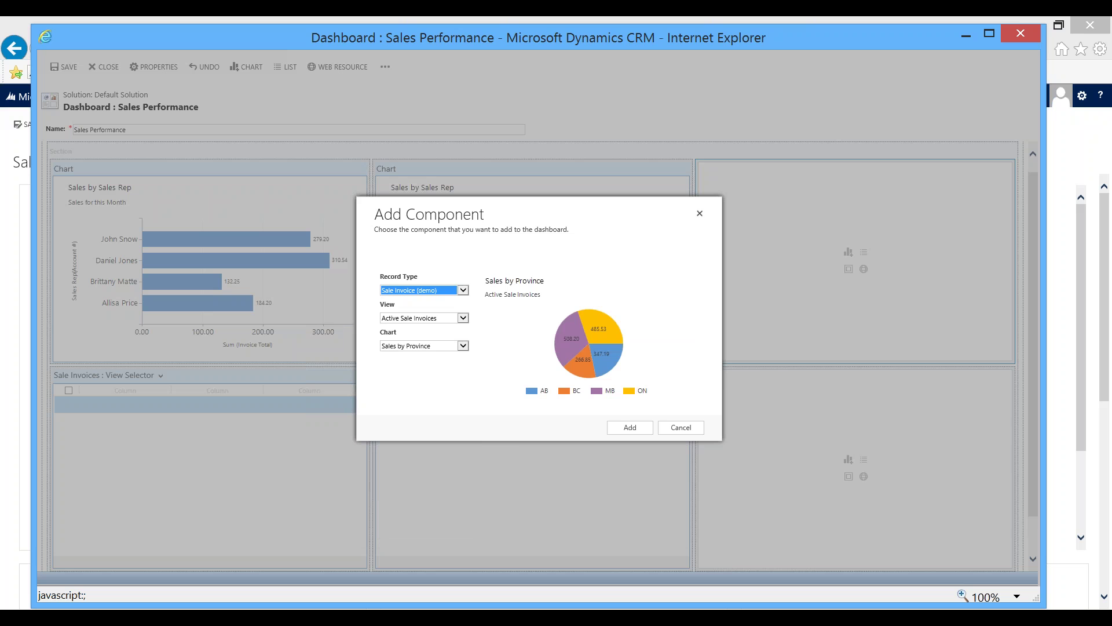
click(463, 318)
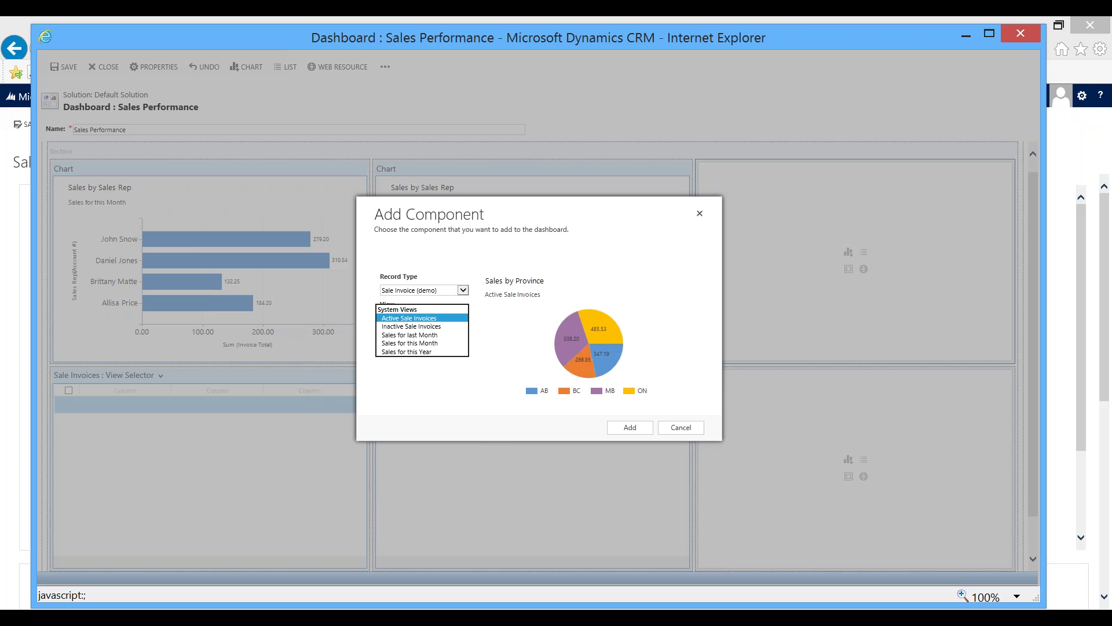
click(406, 352)
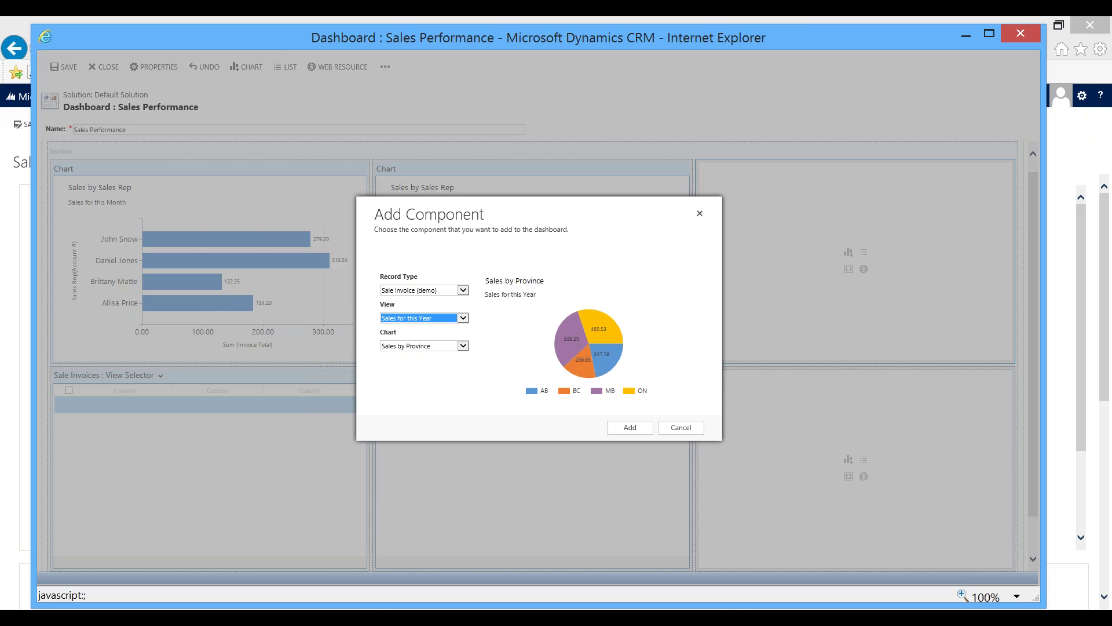
click(630, 427)
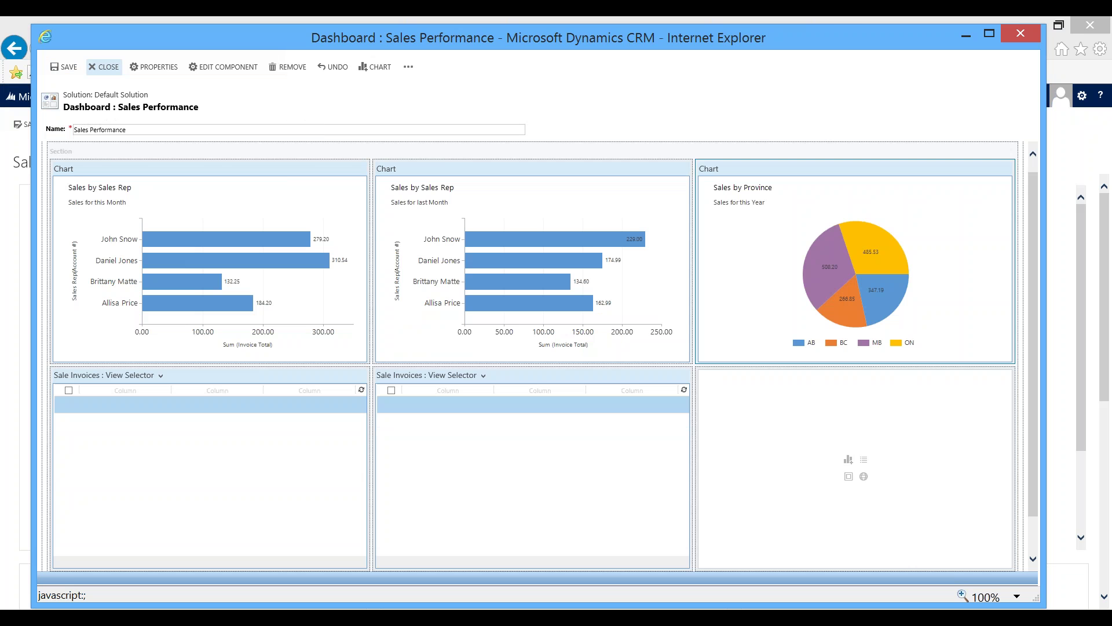
- Close the dashboard editor, then publish all customizations of the Default Solution and close its window
click(105, 67)
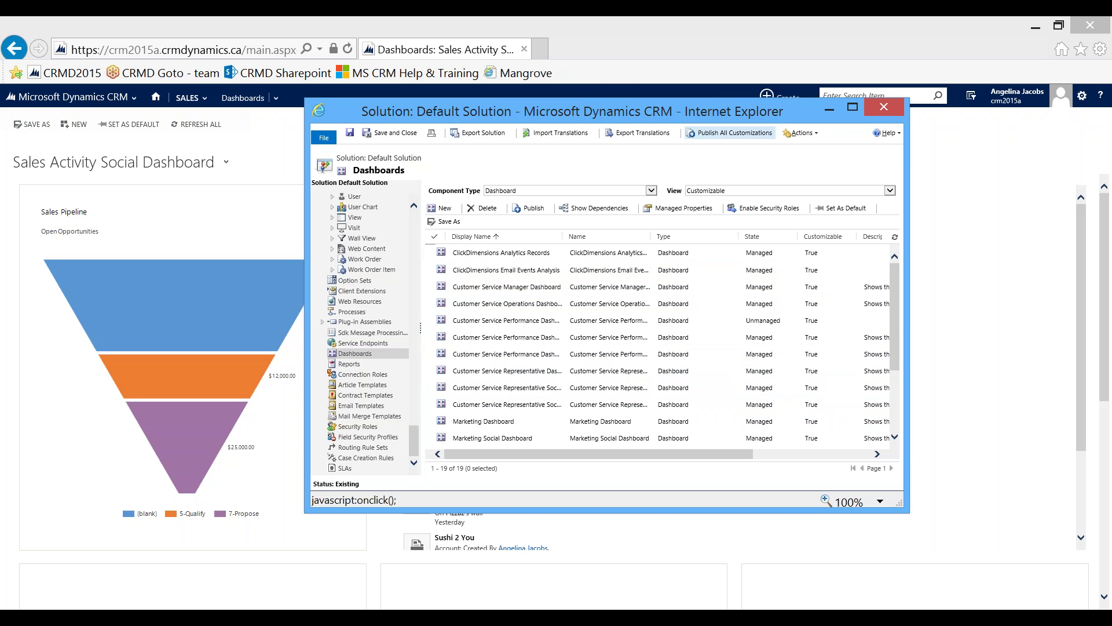
click(729, 133)
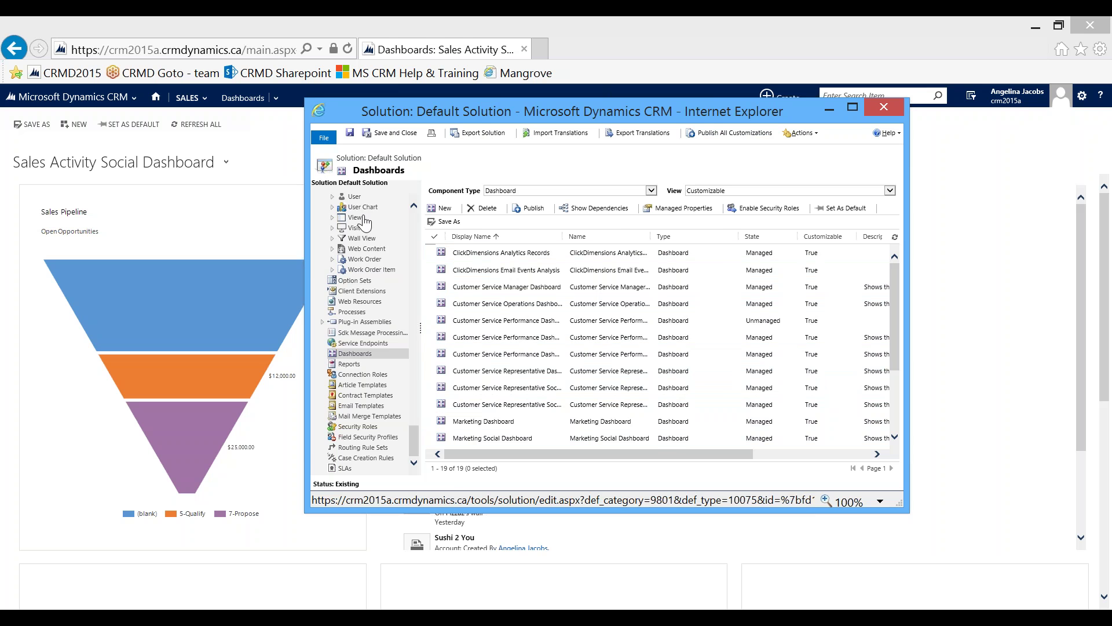
click(884, 107)
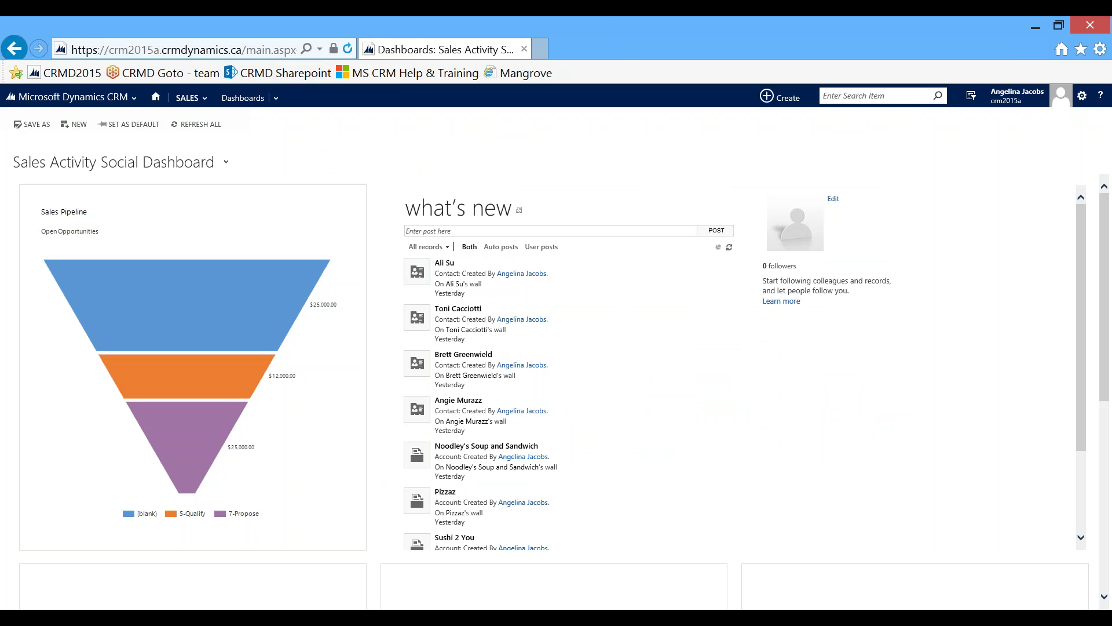
- Reload the CRM dashboards page and switch to the Sales Performance system dashboard
click(348, 49)
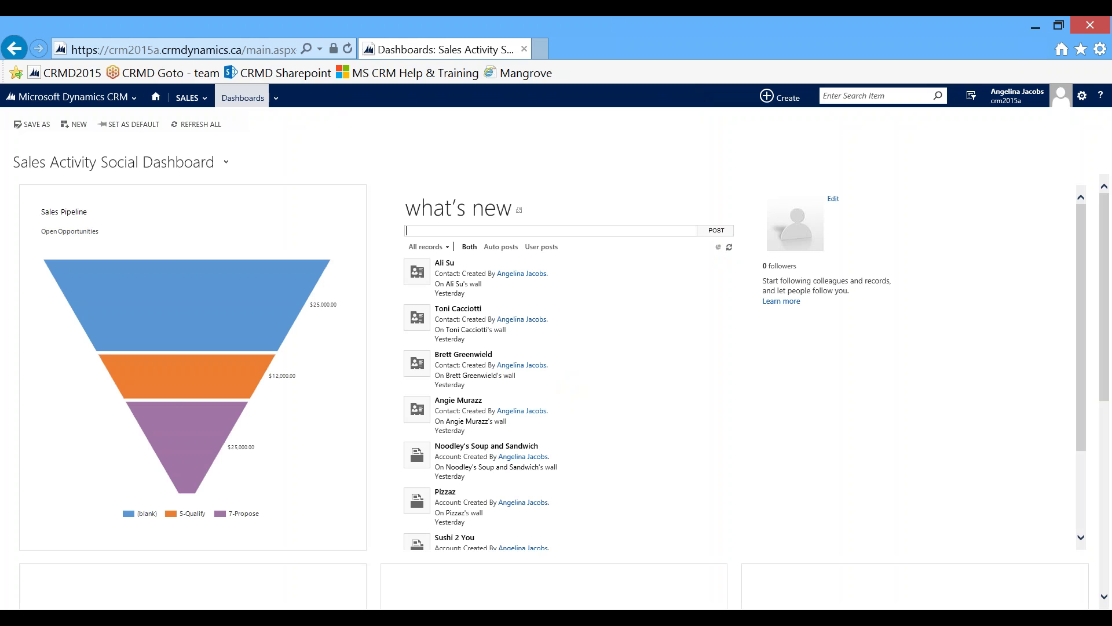
click(226, 162)
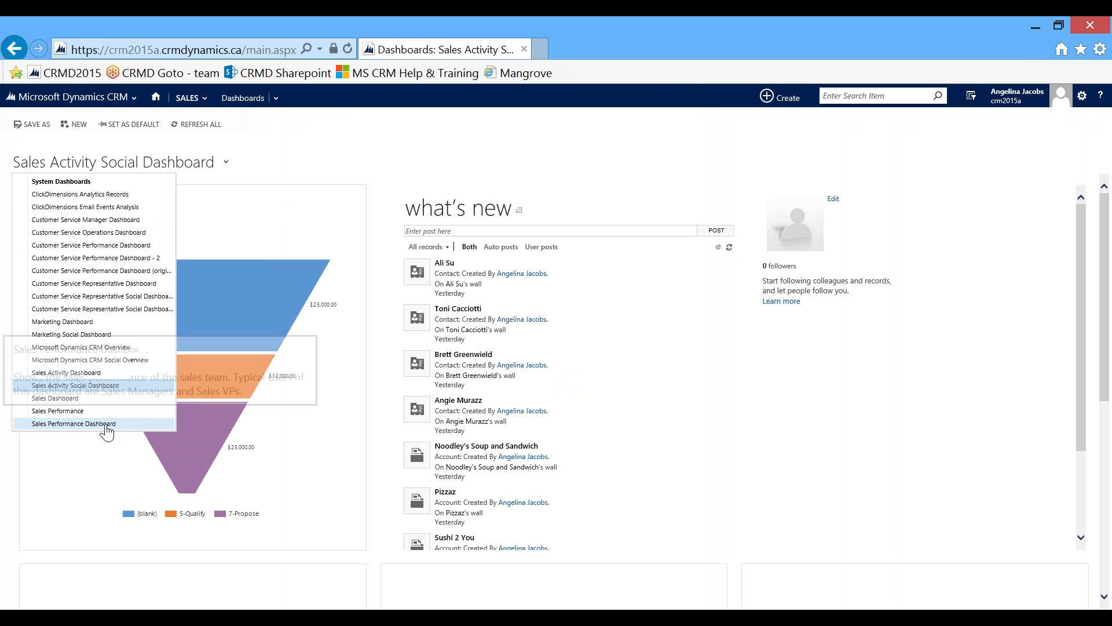
click(77, 412)
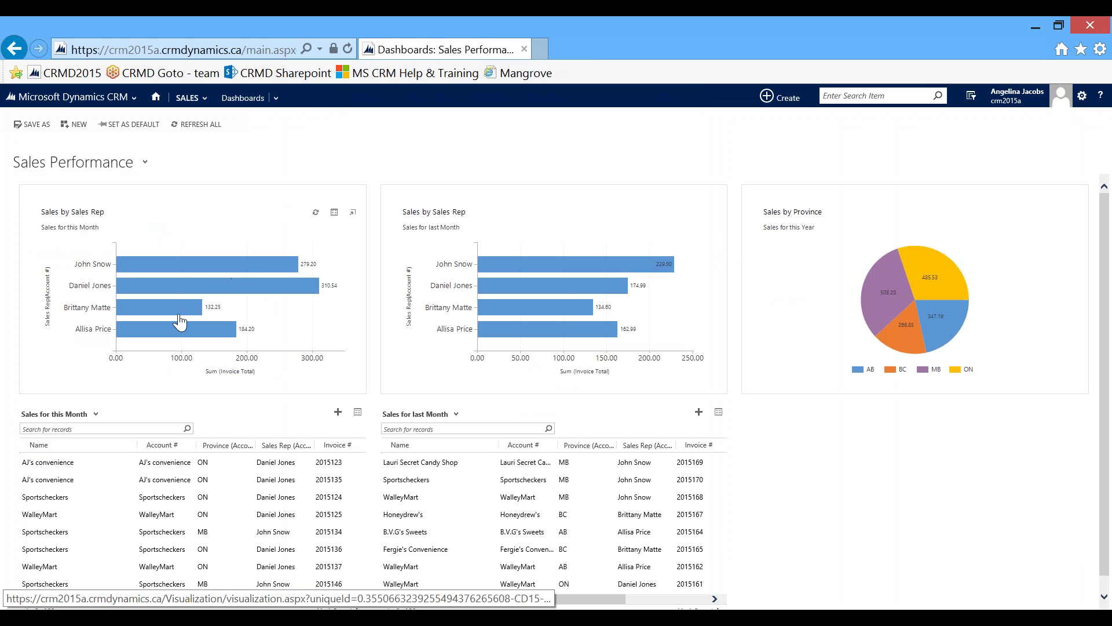
- Examine the view choices of the Sales for this Month list and an enlarged view of the Sales by Sales Rep chart above it
scroll(556, 290, down, 1)
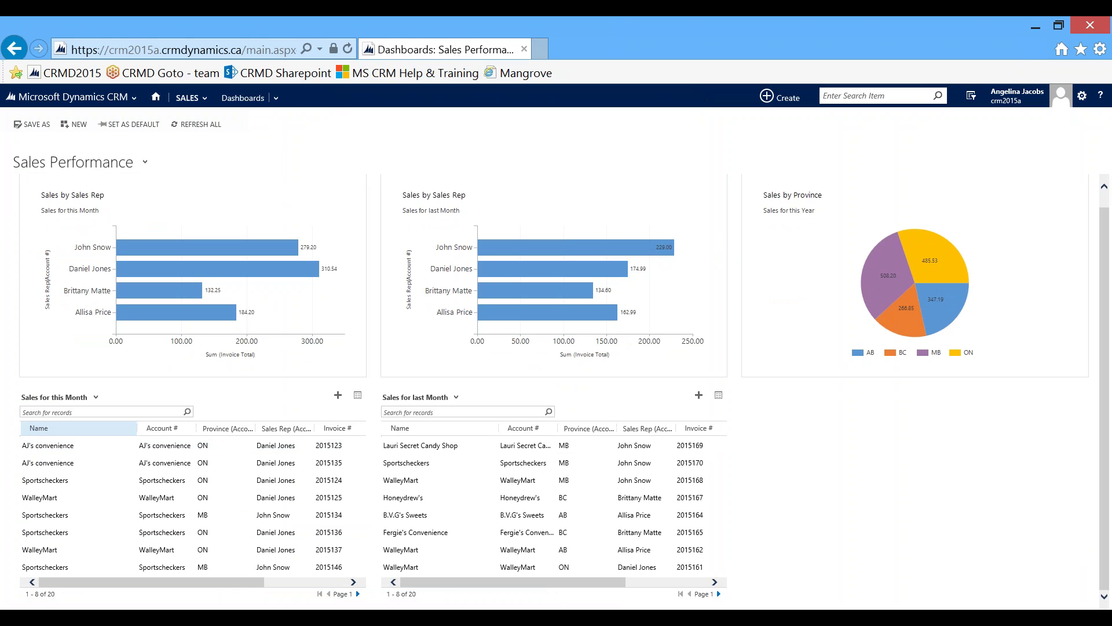
click(96, 398)
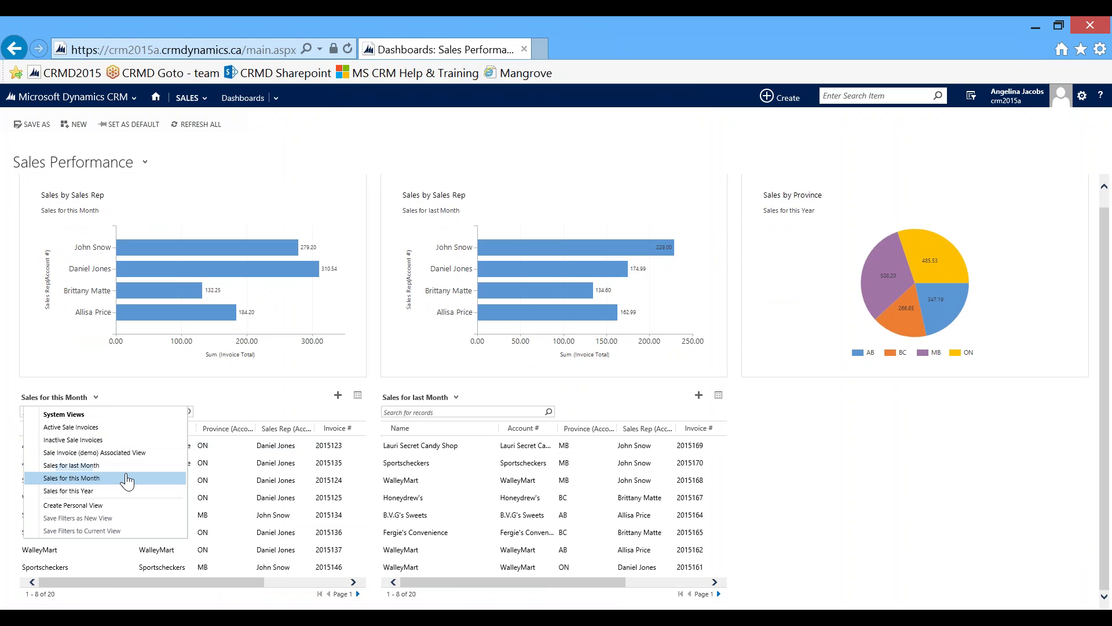
click(127, 482)
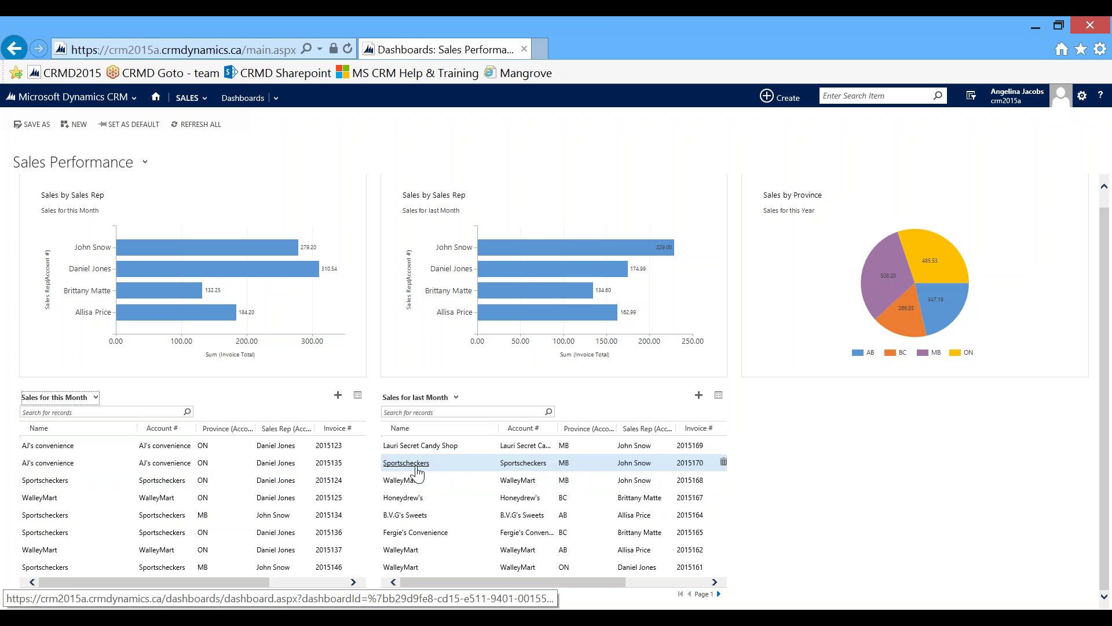
scroll(553, 391, up, 1)
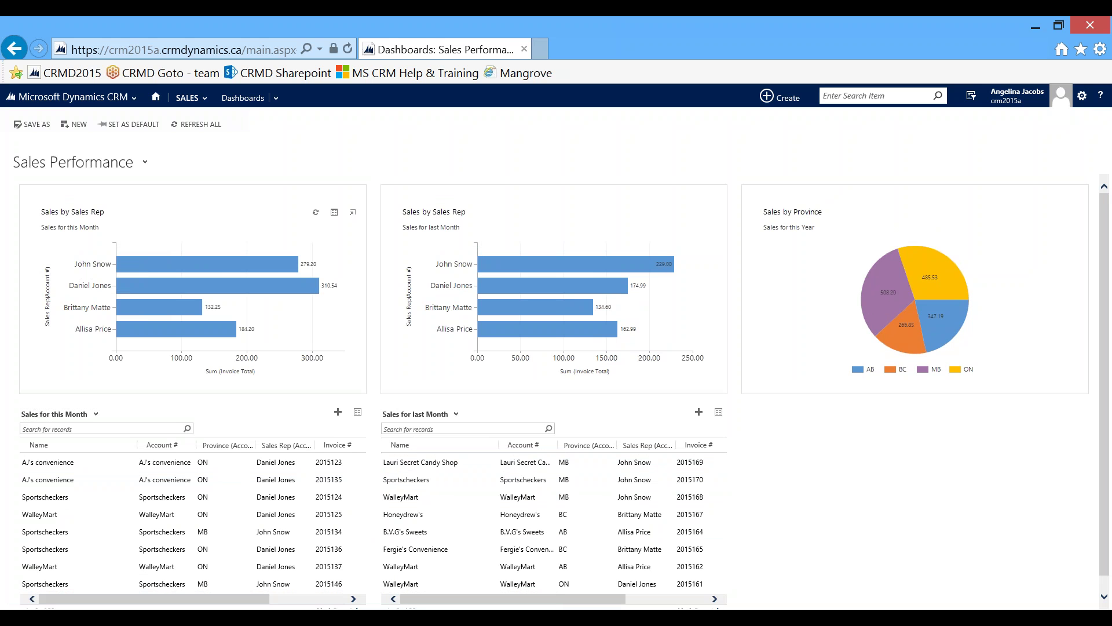
click(353, 213)
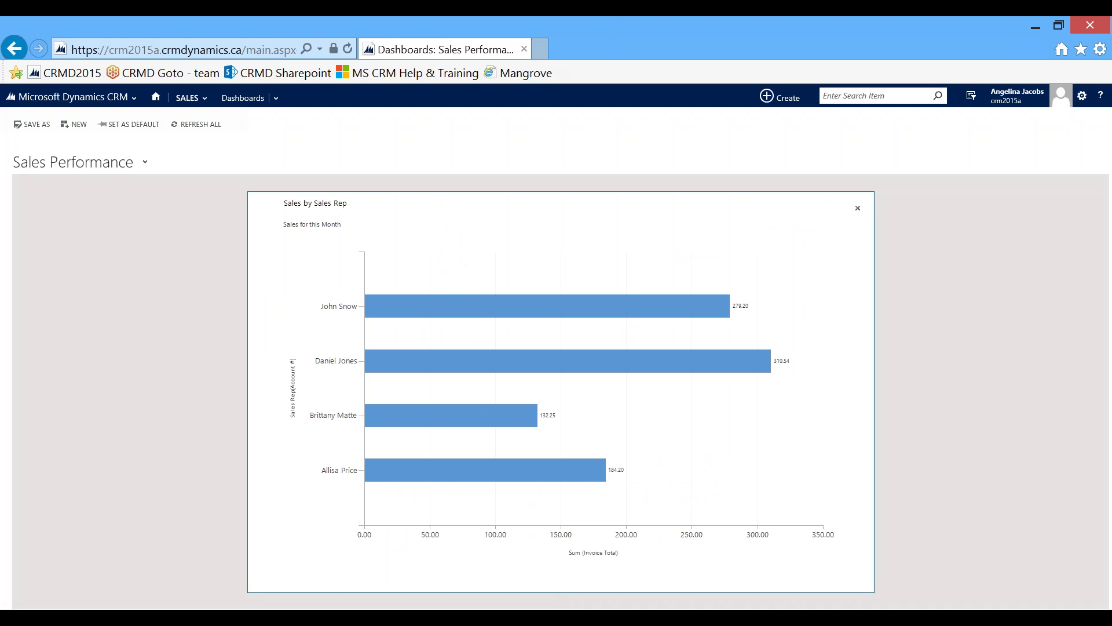
click(858, 208)
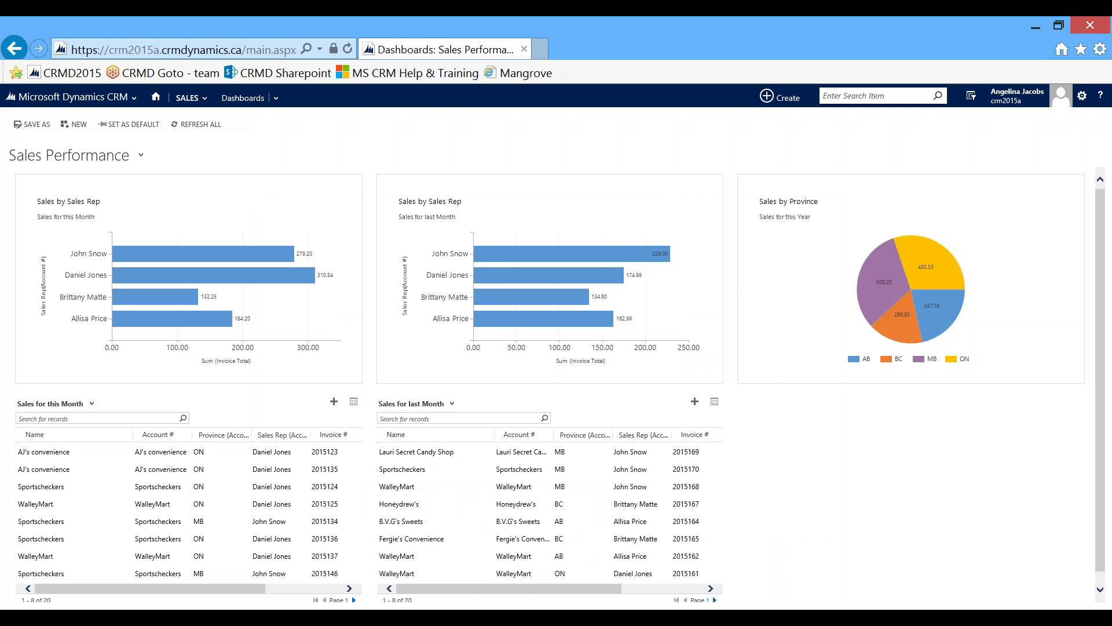
- Open the Sales for this Month invoice list in its own window and enlarge that window to examine all records
click(353, 402)
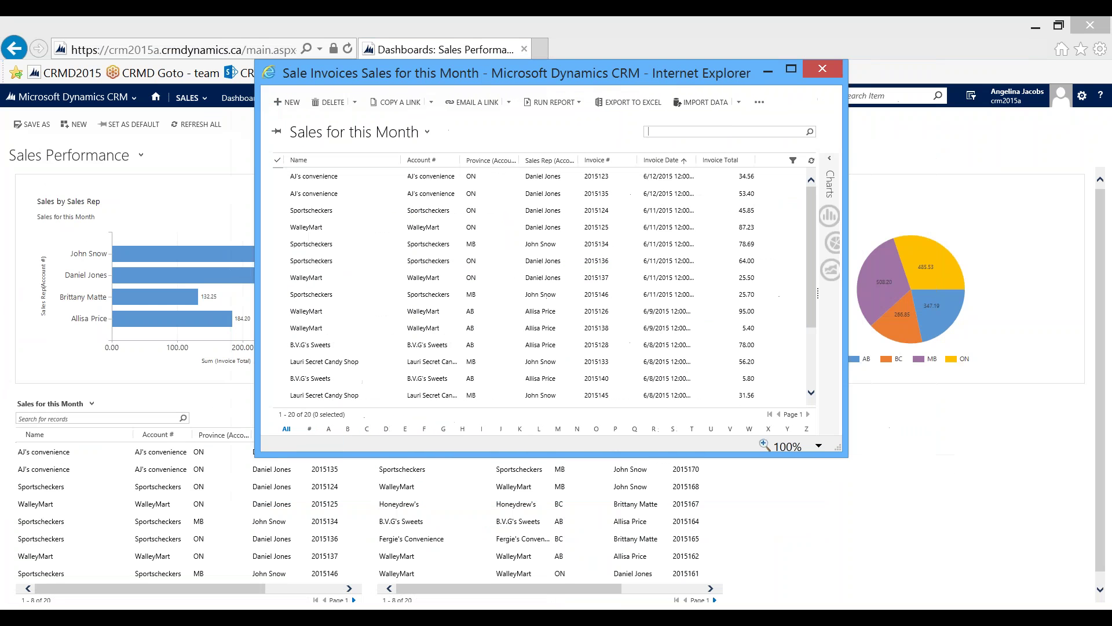
drag(847, 457, 966, 602)
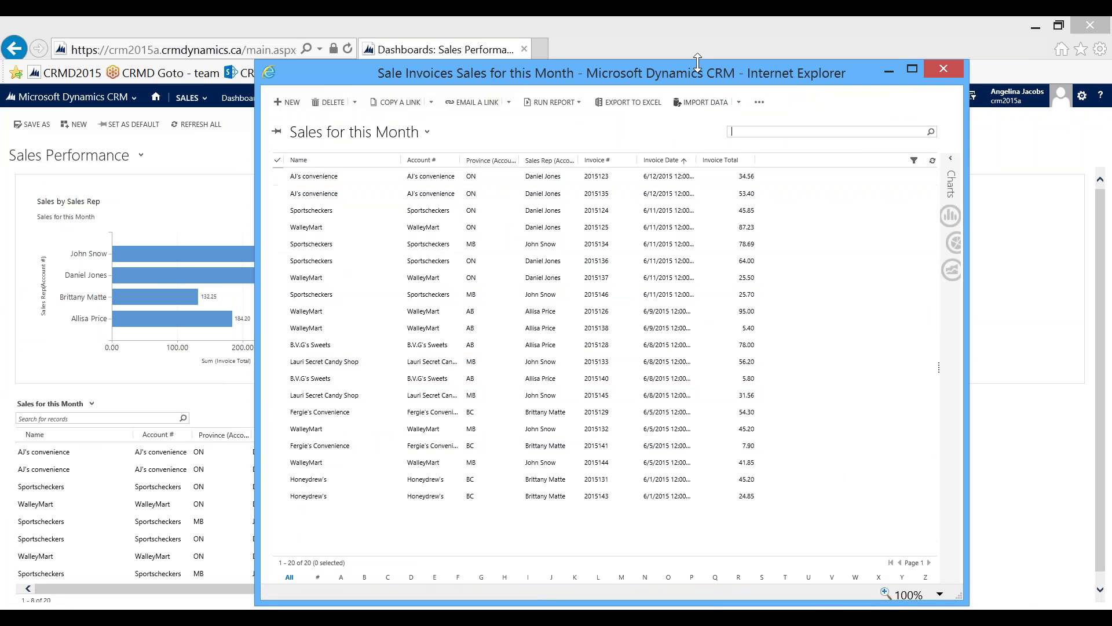
drag(698, 71, 693, 72)
drag(608, 74, 498, 52)
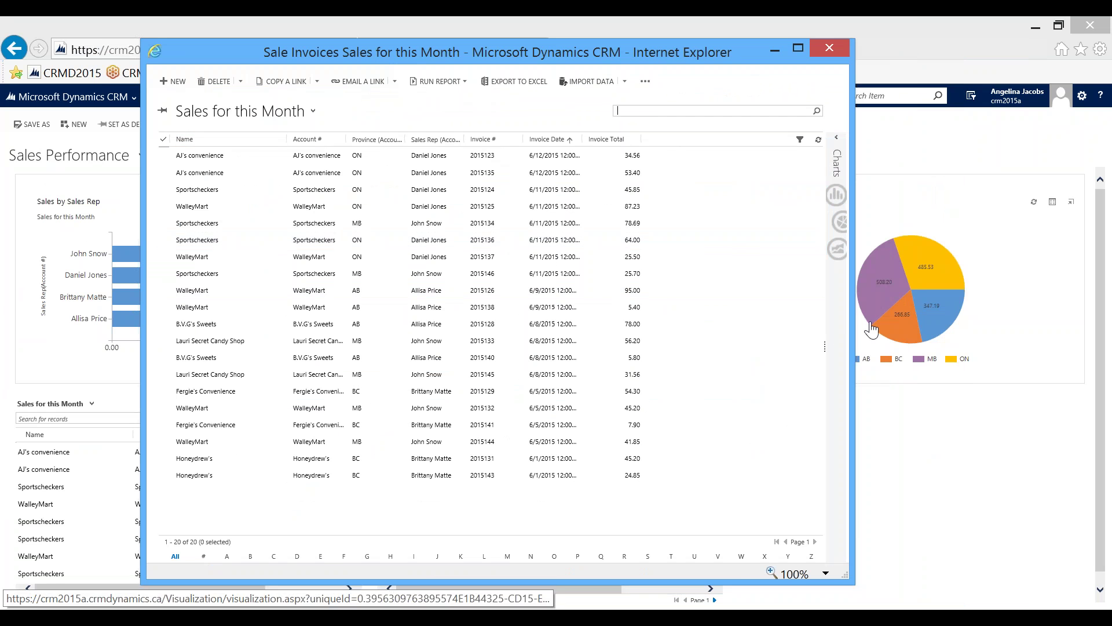
drag(854, 333, 1000, 315)
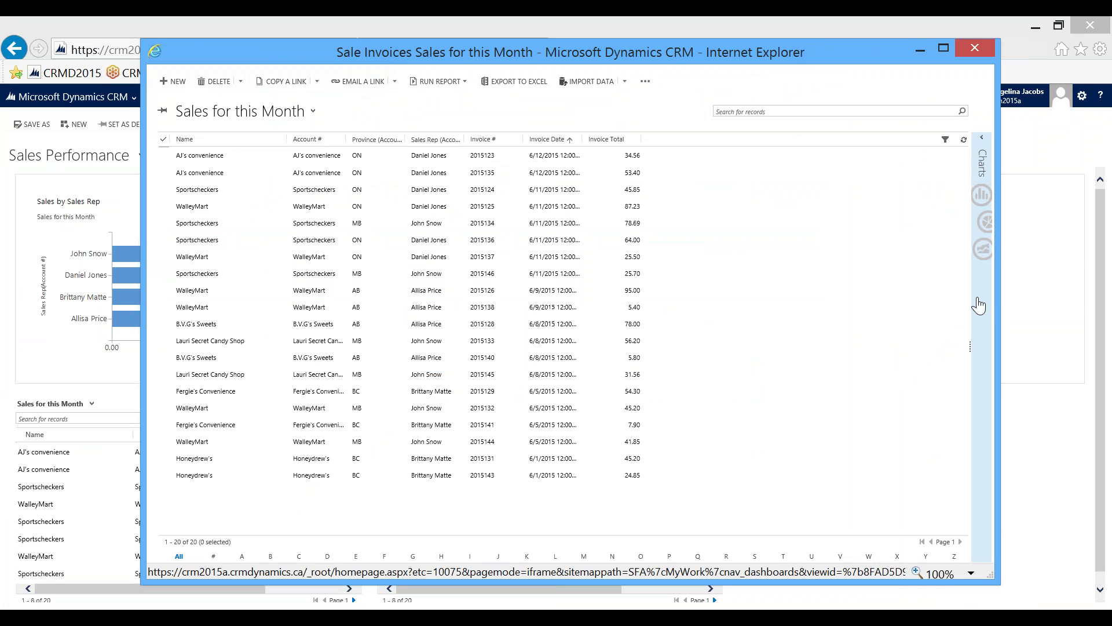
- Display the Sales by Sales Rep chart beside the invoice list and switch the list to the Sales for last Month view
click(978, 305)
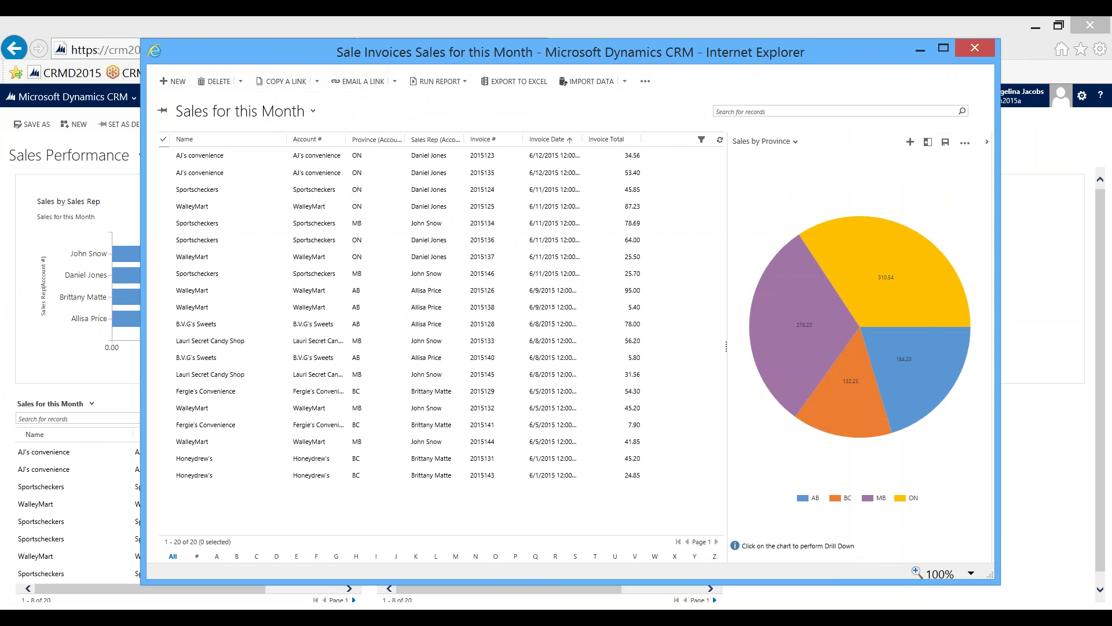
click(775, 142)
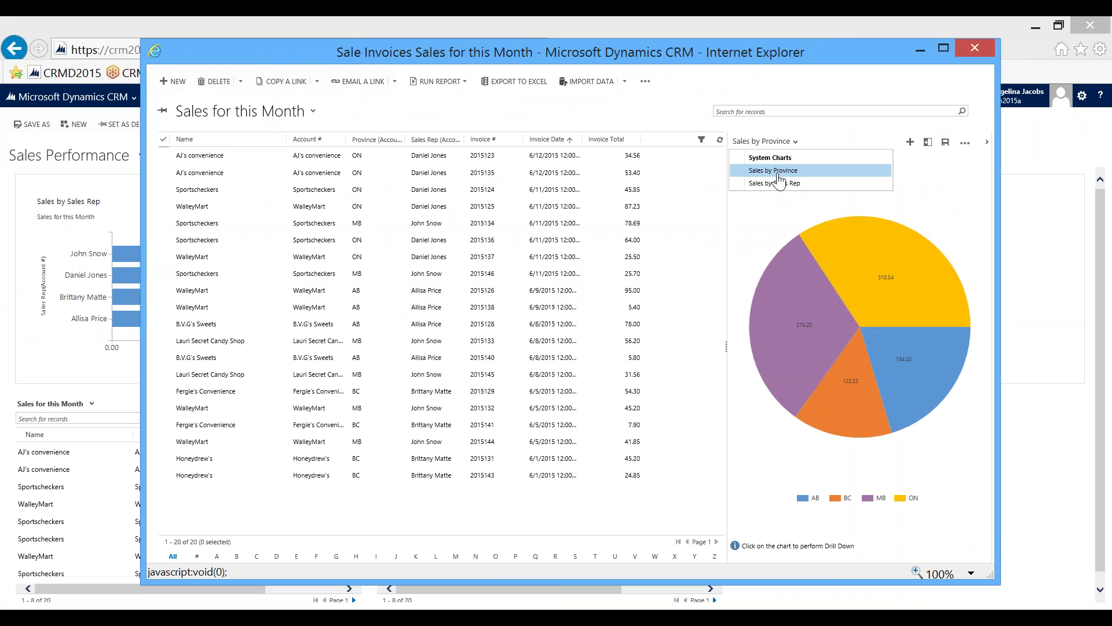
click(776, 183)
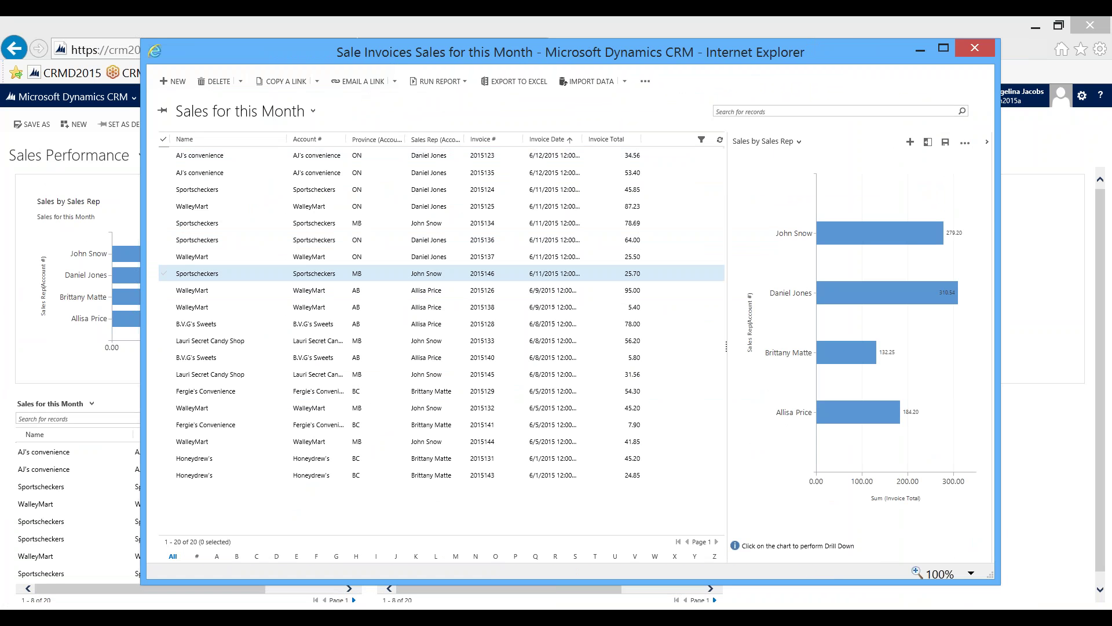
click(311, 111)
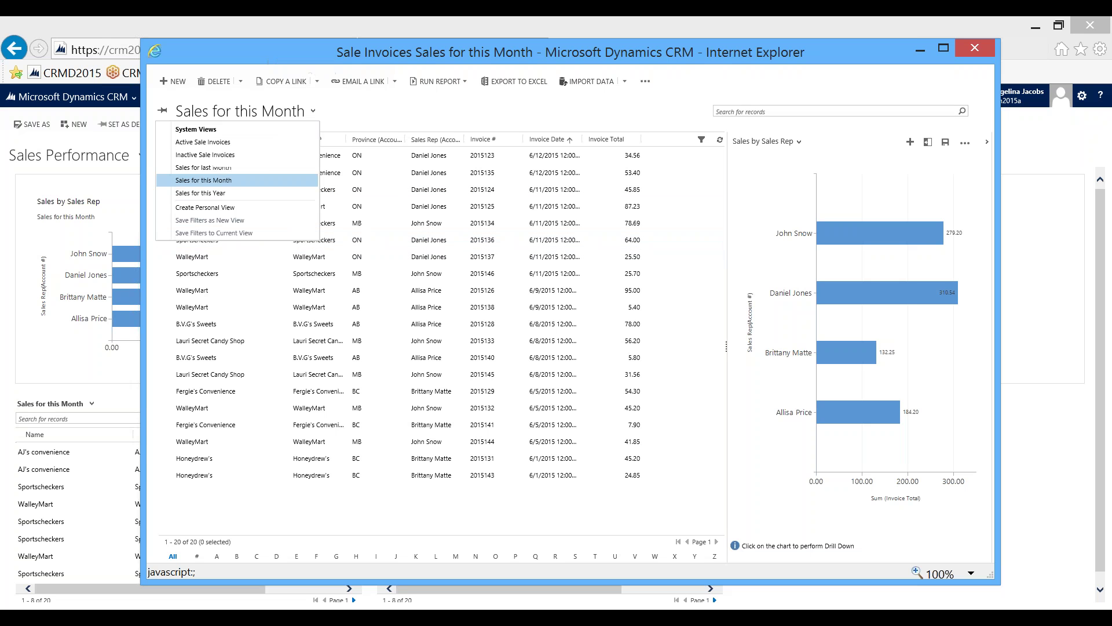
click(270, 168)
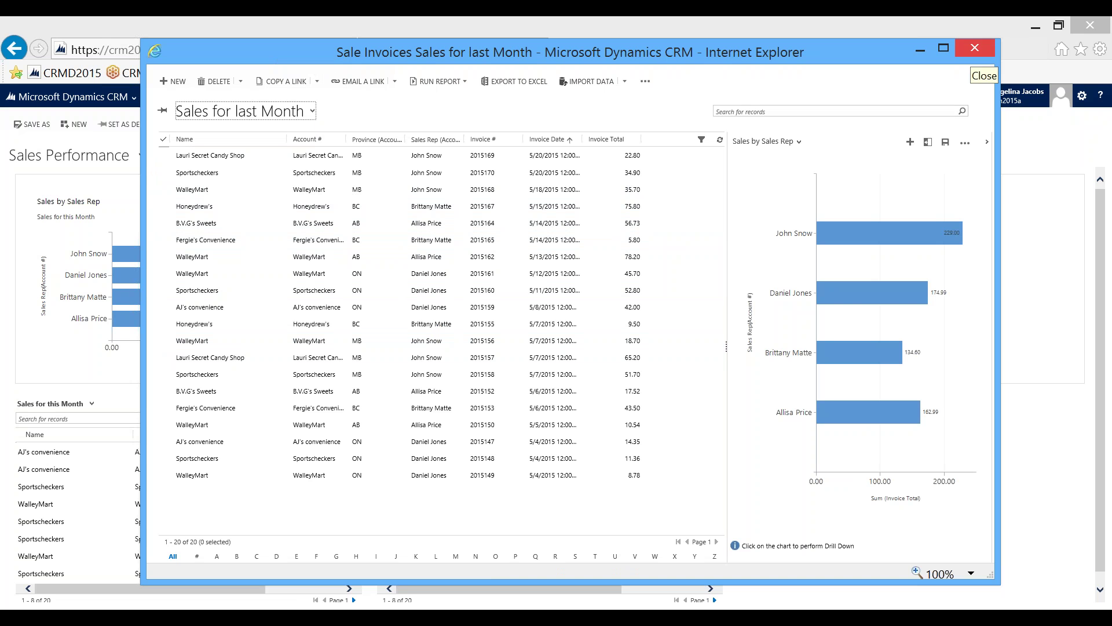
- Examine the import and export options of the Sales by Sales Rep chart, then close the invoice list window
click(965, 142)
click(965, 142)
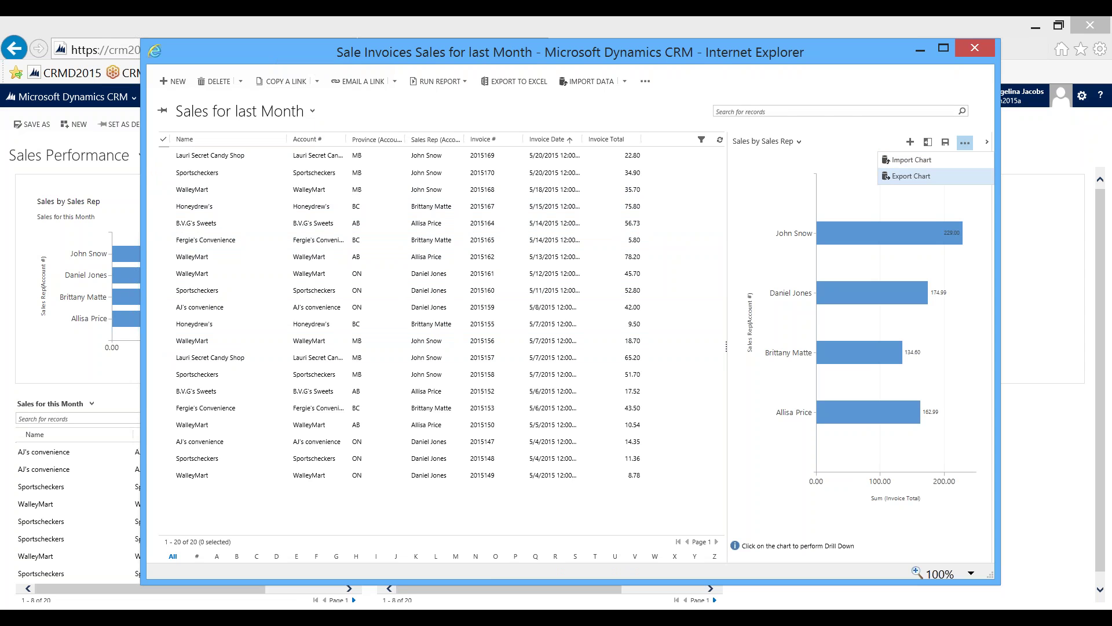
click(911, 176)
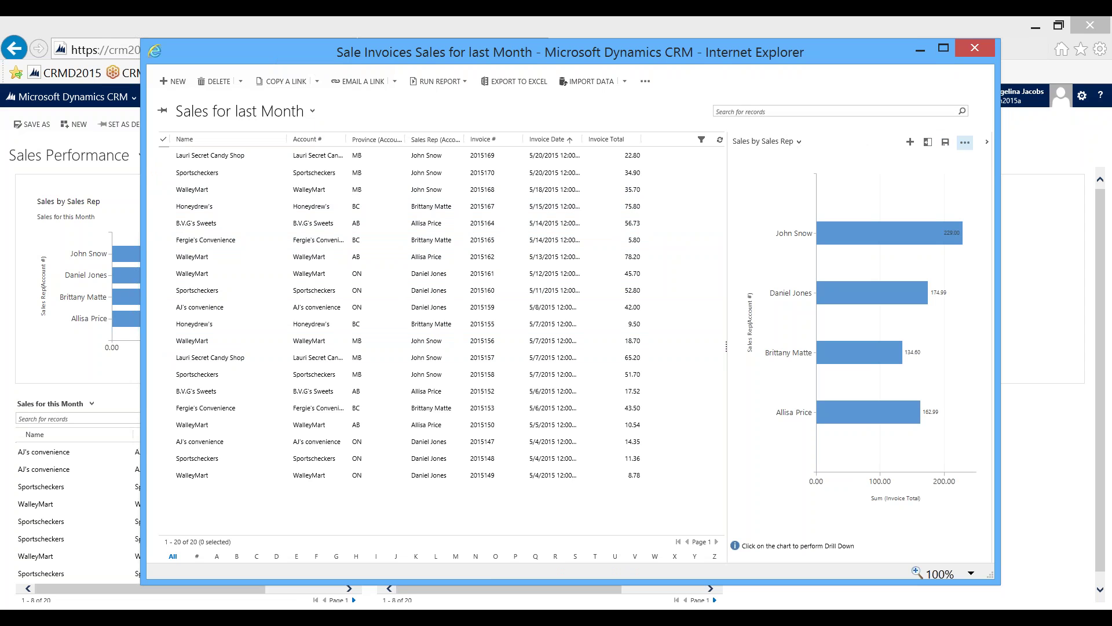
click(964, 142)
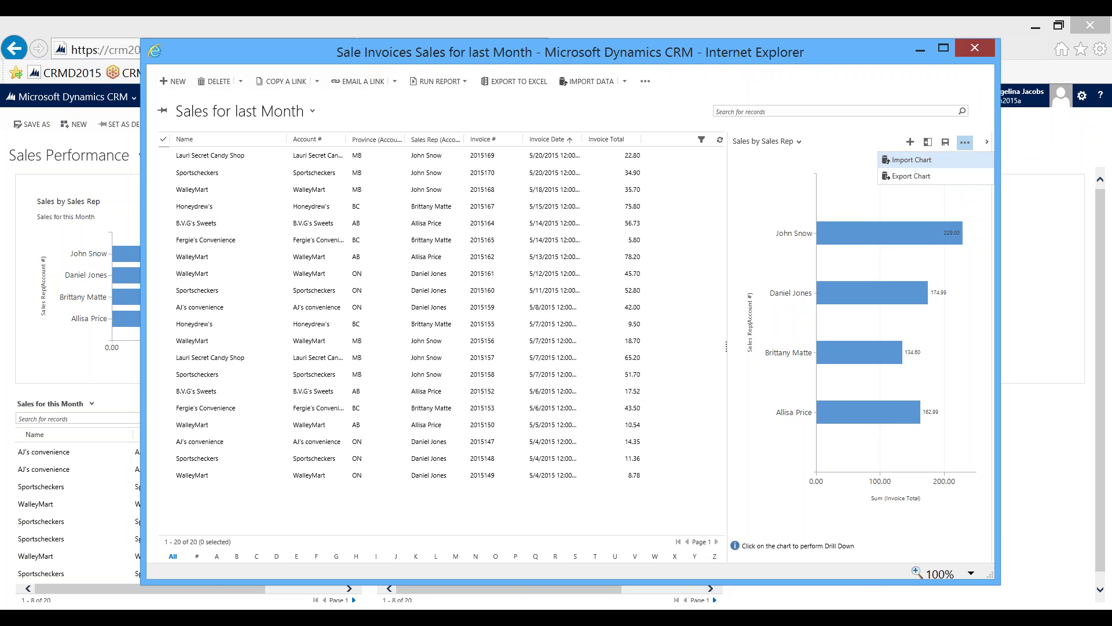
click(975, 48)
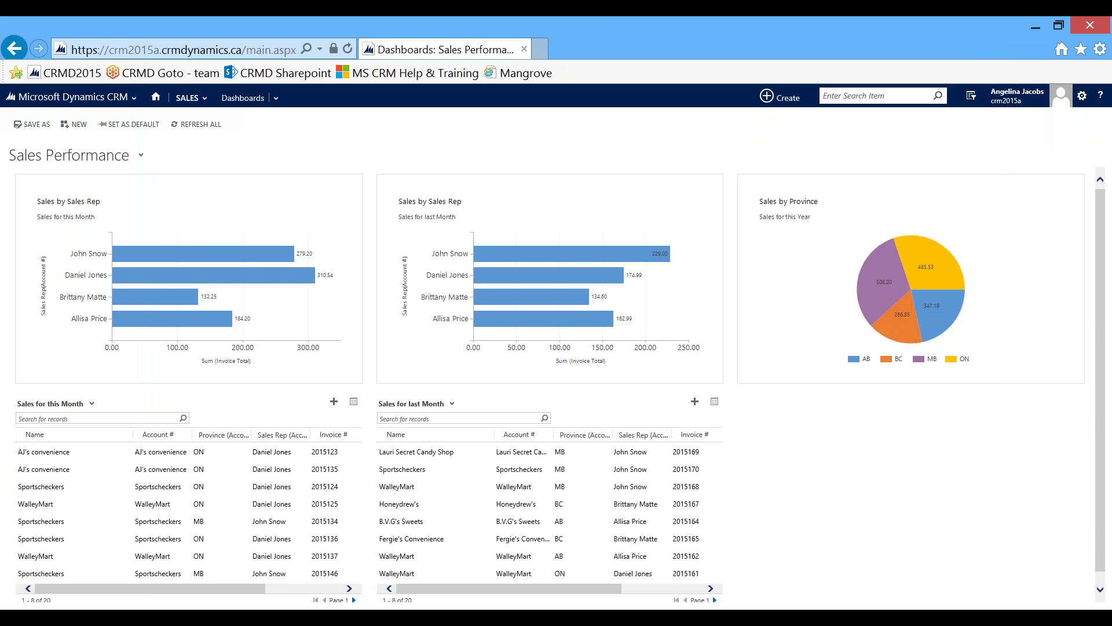